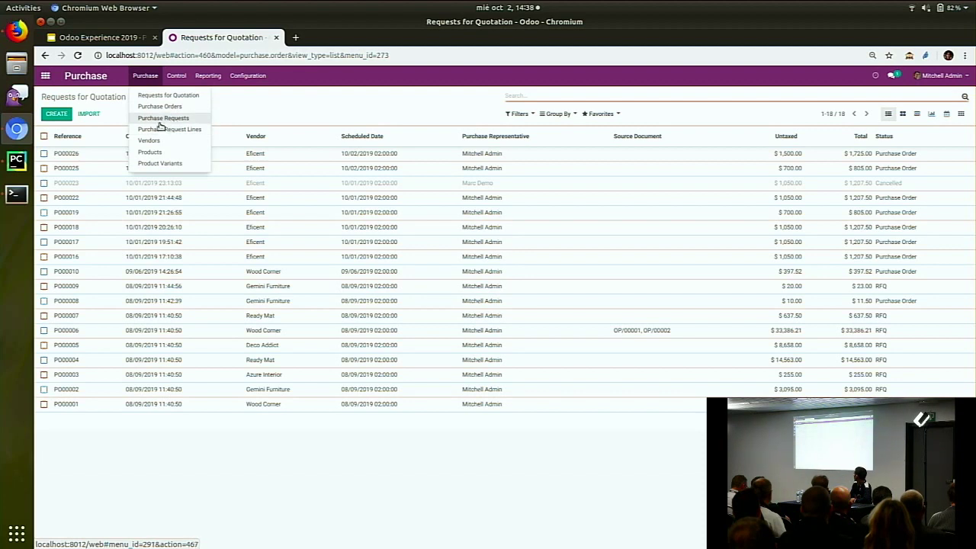
Check the admin's Purchase requests app, find nothing to approve, and switch to the other user's session
{"action": "left_click", "coordinate": [47, 78]}
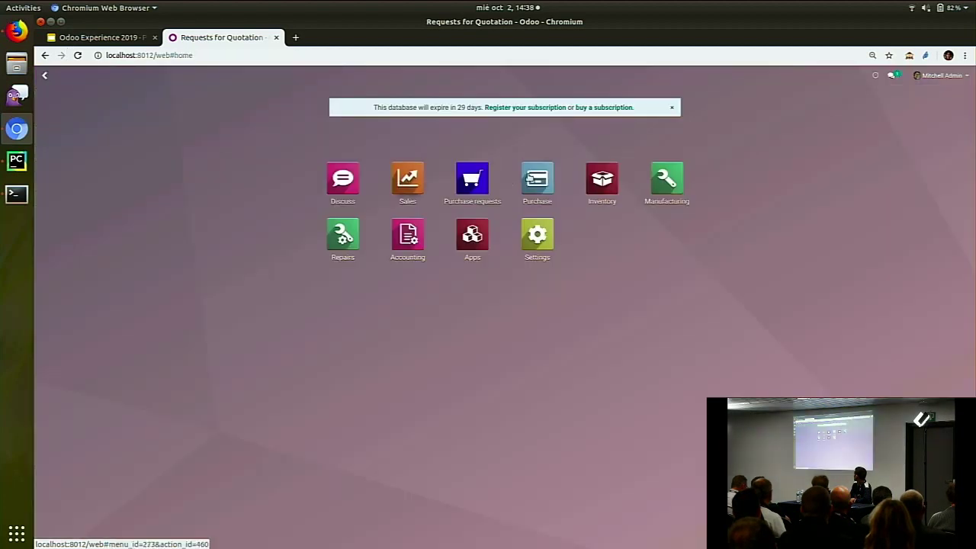
{"action": "left_click", "coordinate": [479, 187]}
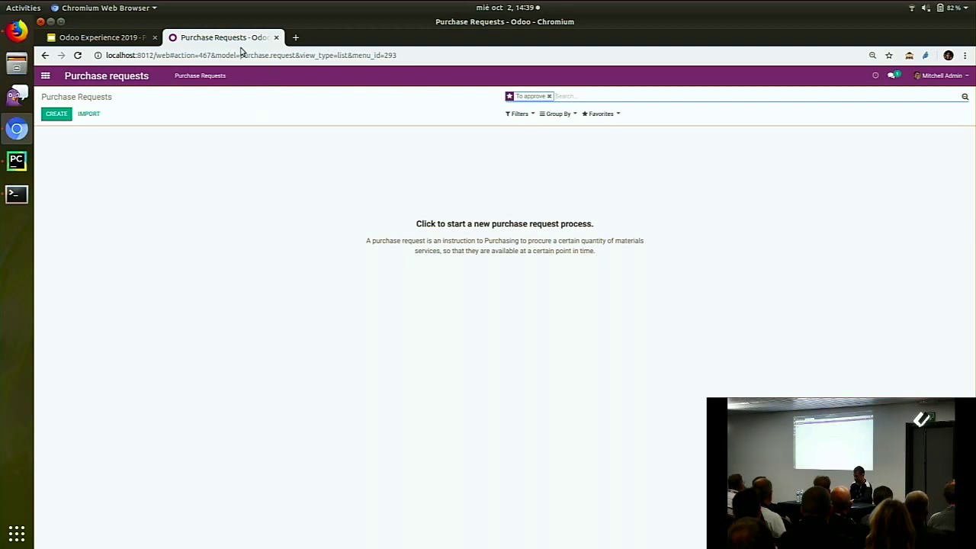
{"action": "left_click", "coordinate": [16, 30]}
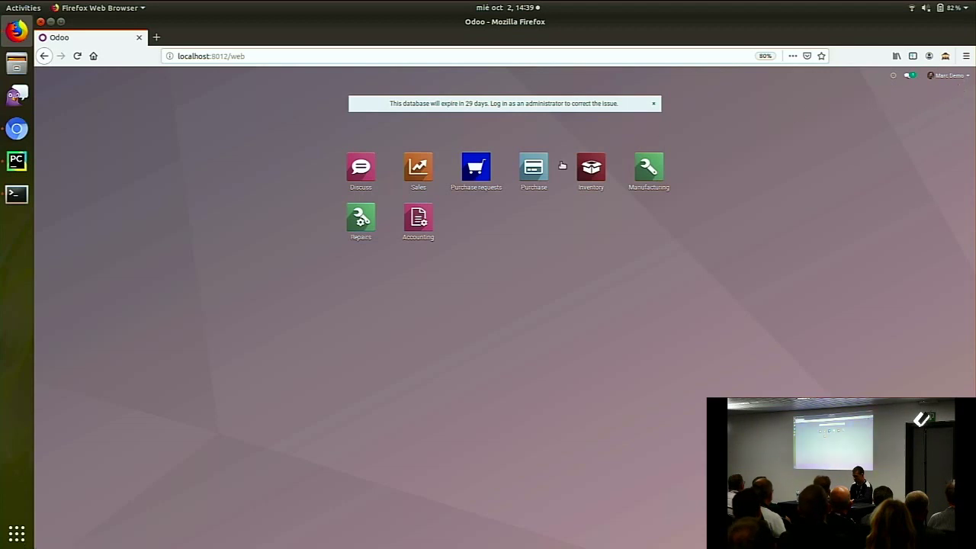
Start new draft purchase request PR00020, dated 10/02/2019 with picking type Receipts
{"action": "left_click", "coordinate": [477, 174]}
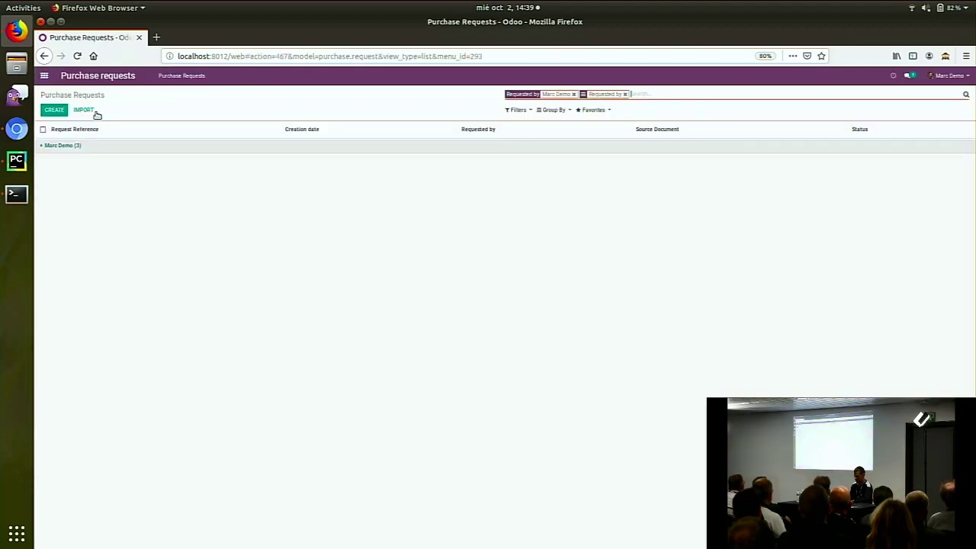
{"action": "left_click", "coordinate": [54, 109]}
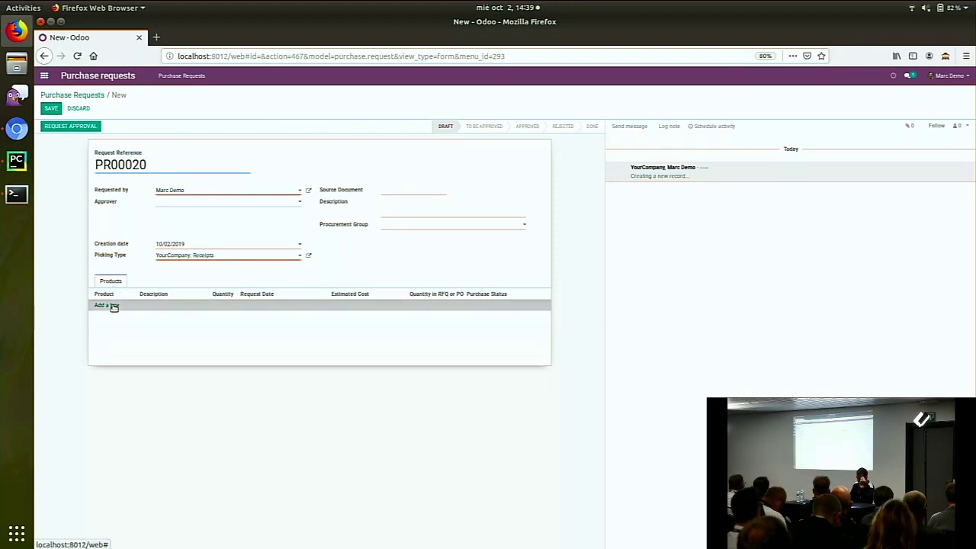
Add an Attendance machine line with quantity 1 to PR00020 and save it in Draft
{"action": "left_click", "coordinate": [111, 305]}
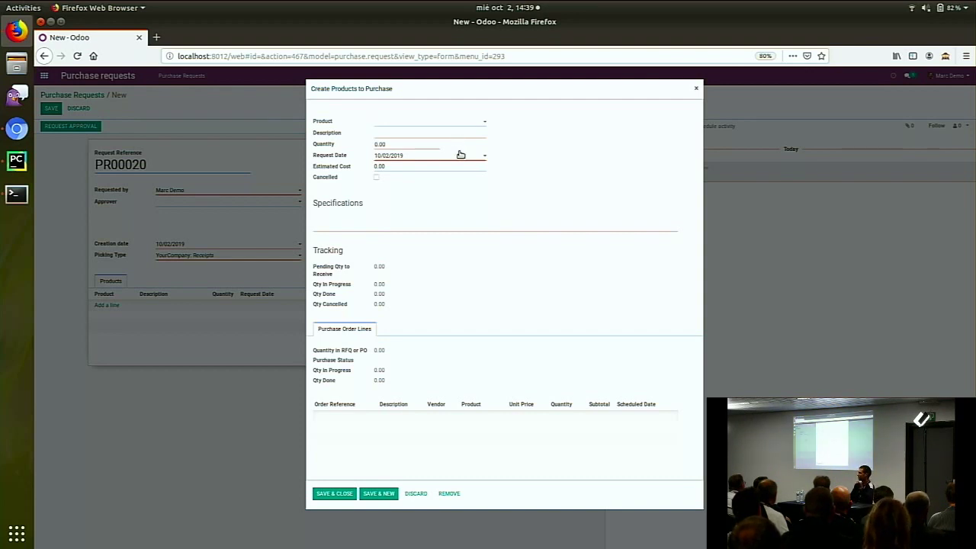
{"action": "left_click", "coordinate": [441, 134]}
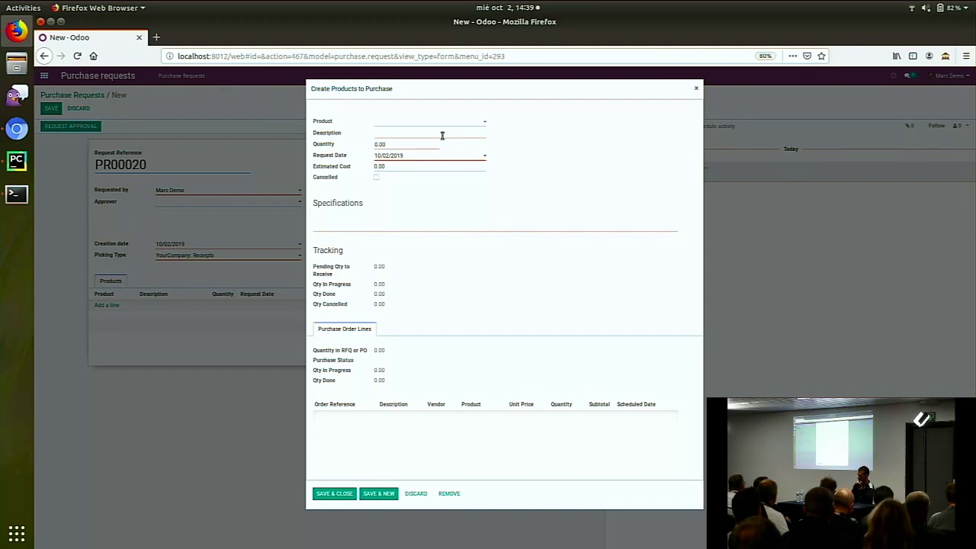
{"action": "left_click", "coordinate": [431, 143]}
{"action": "type", "text": "1"}
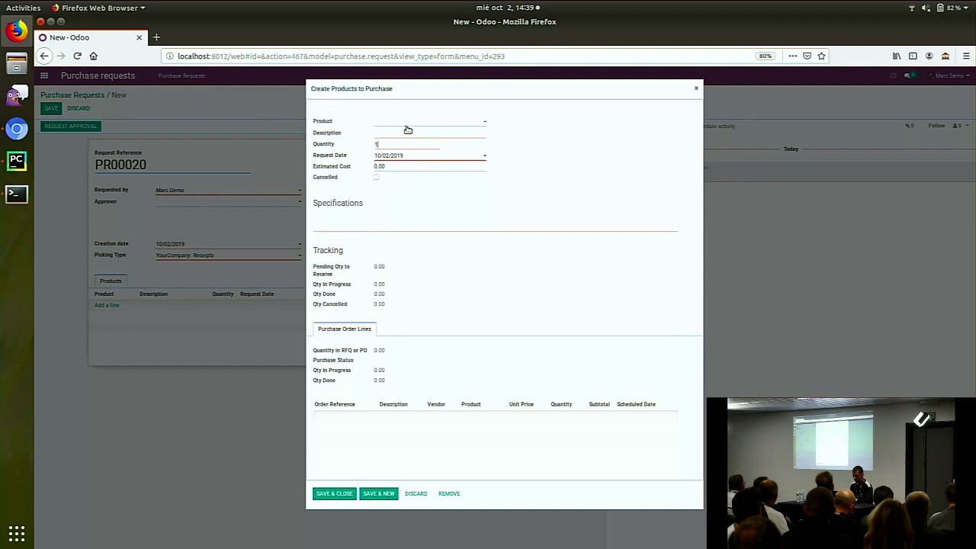
{"action": "left_click", "coordinate": [410, 131]}
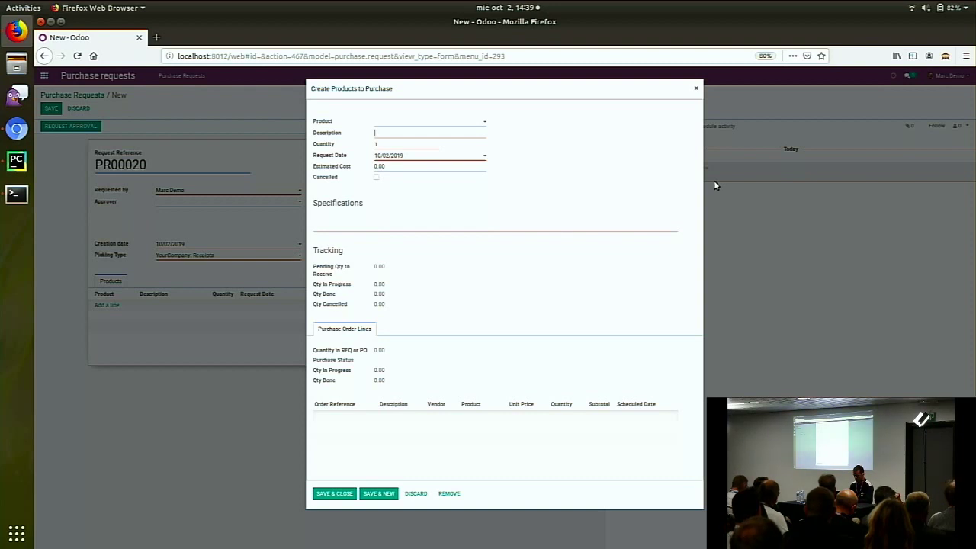
{"action": "type", "text": "Attendance machine"}
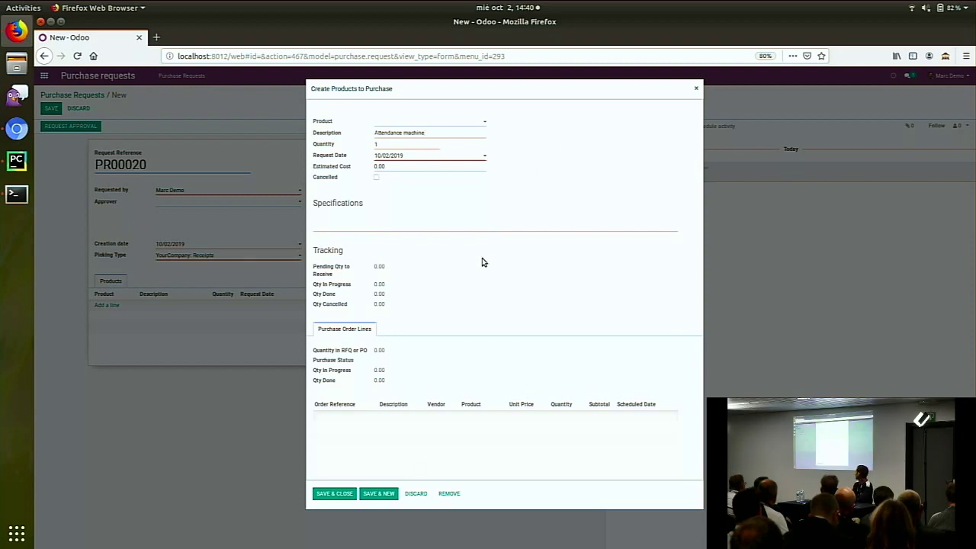
{"action": "left_click", "coordinate": [336, 494]}
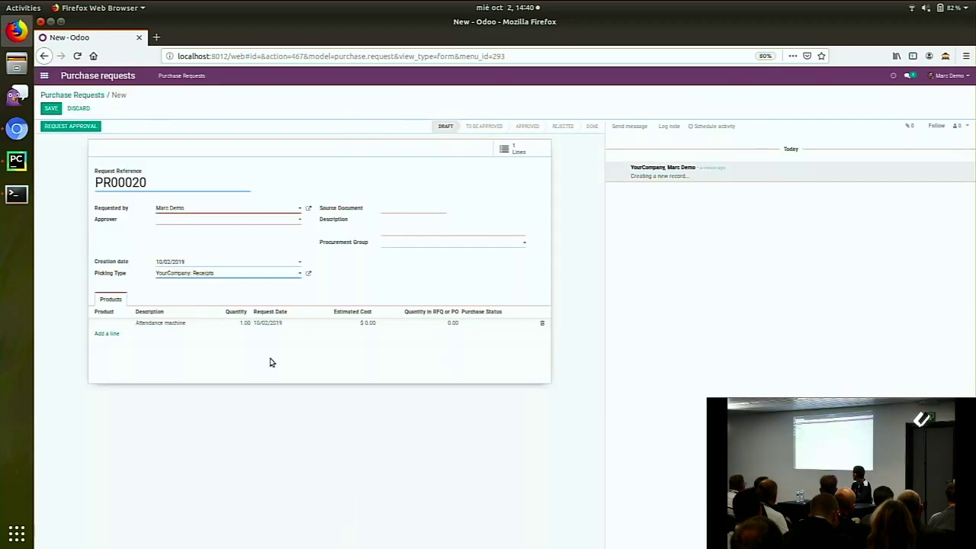
{"action": "left_click", "coordinate": [50, 109]}
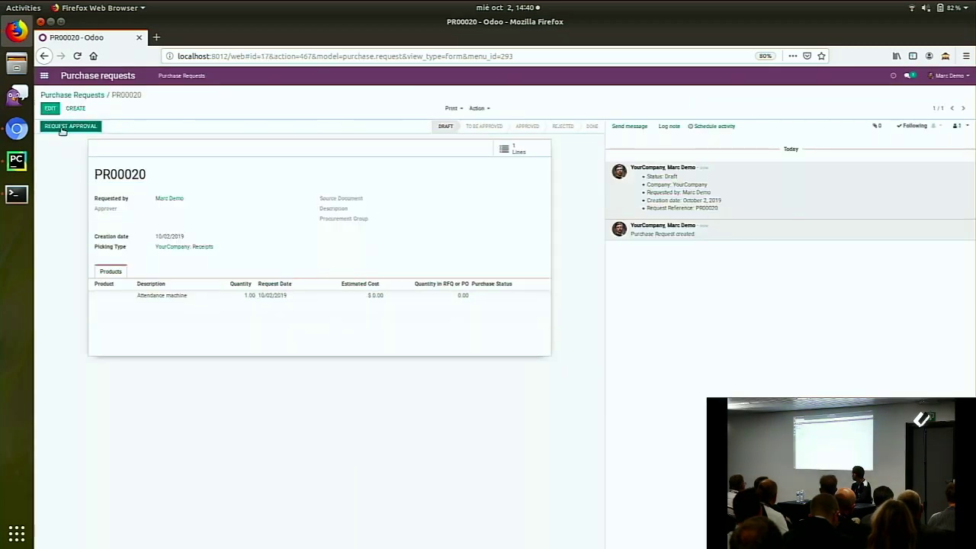
Submit PR00020 for approval and log out
{"action": "left_click", "coordinate": [68, 127]}
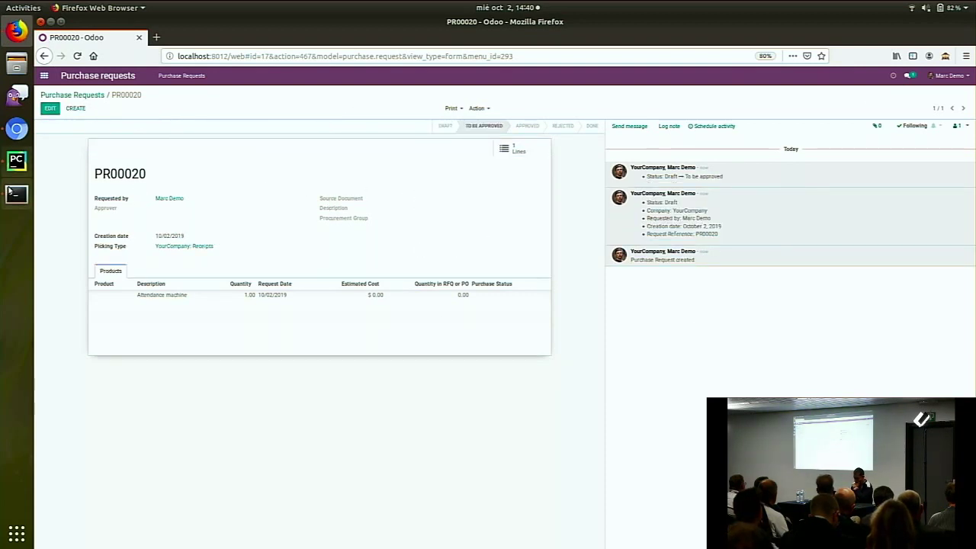
{"action": "left_click", "coordinate": [966, 75]}
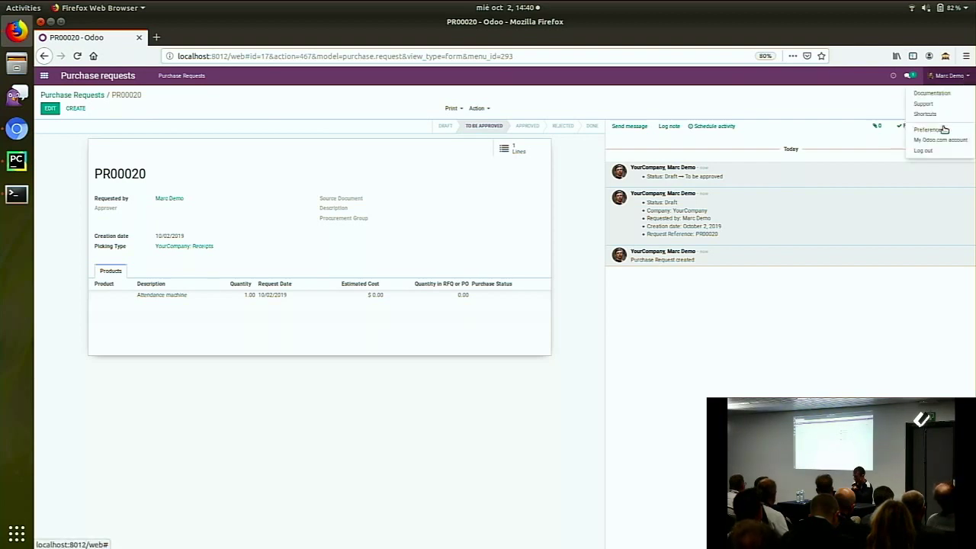
{"action": "left_click", "coordinate": [941, 148]}
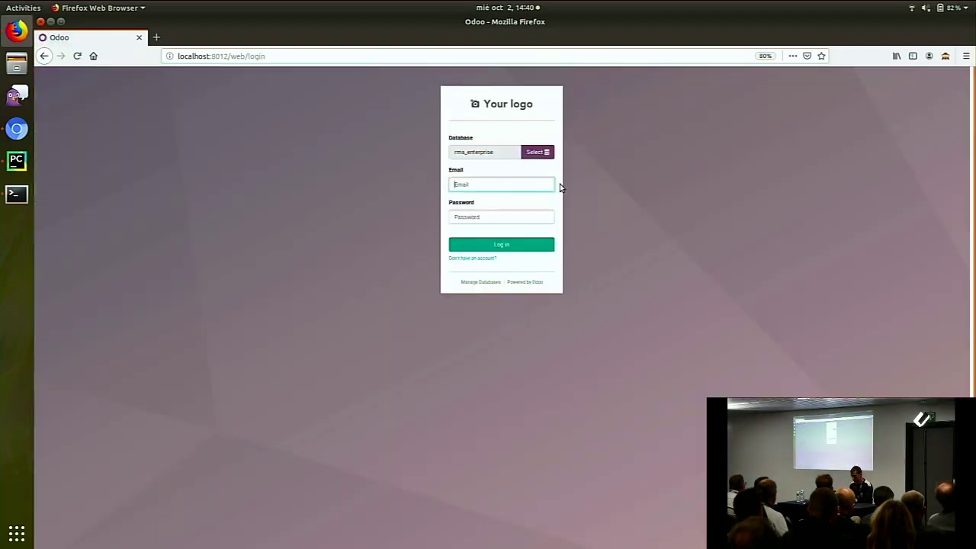
Log in as another user with their username and password, declining to save the login
{"action": "type", "text": "pieter"}
{"action": "key", "text": "Tab"}
{"action": "type", "text": "admin"}
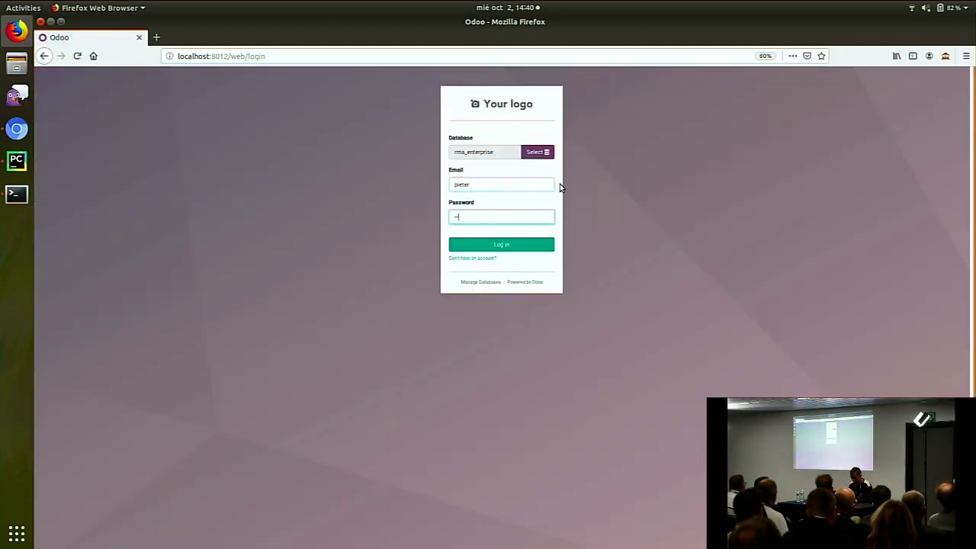
{"action": "left_click", "coordinate": [458, 244]}
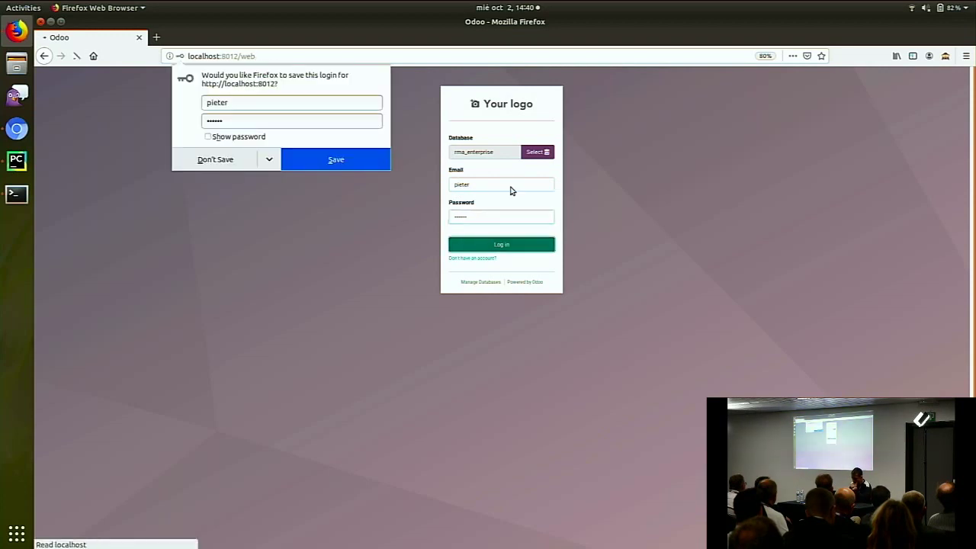
{"action": "left_click", "coordinate": [216, 160]}
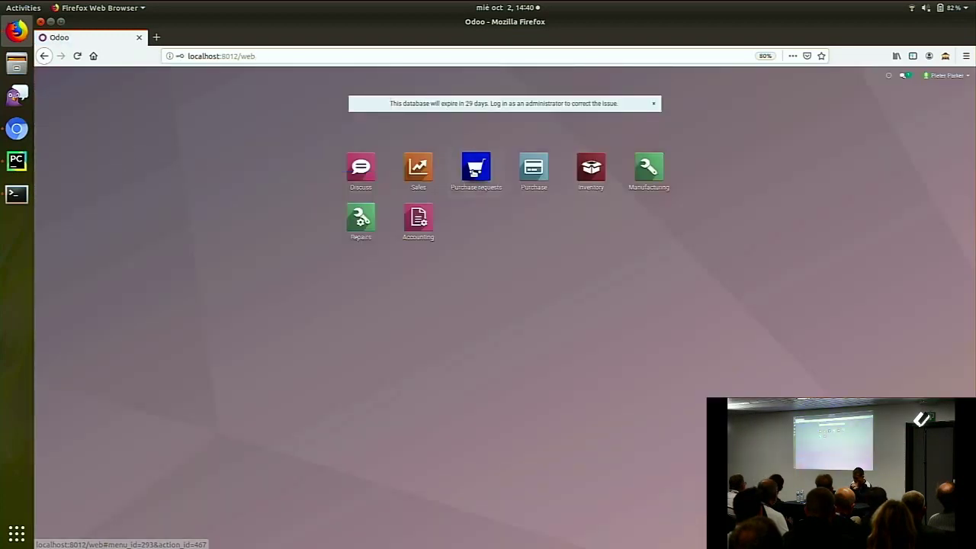
Create purchase request PR00021 with one RAS line, quantity 1, and submit it for approval
{"action": "left_click", "coordinate": [475, 168]}
{"action": "left_click", "coordinate": [63, 111]}
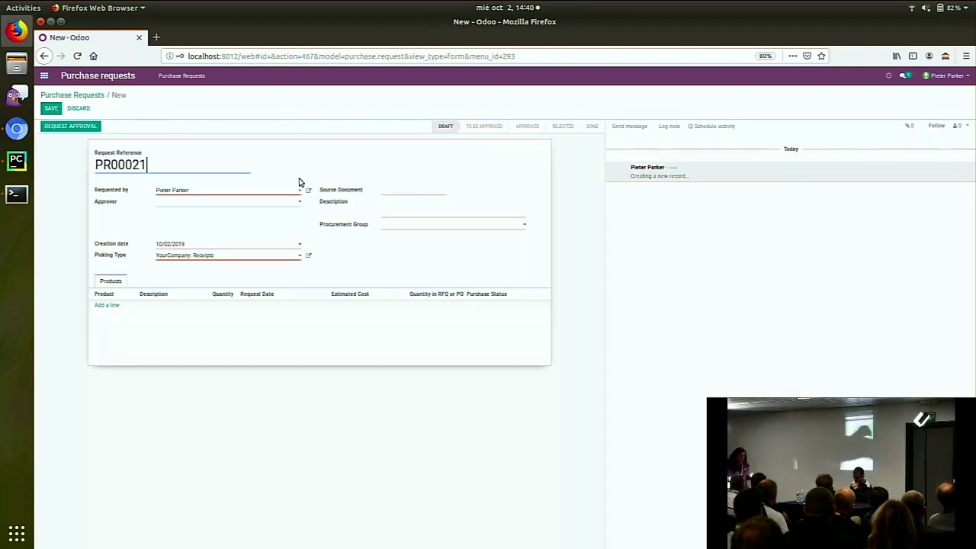
{"action": "left_click", "coordinate": [113, 308]}
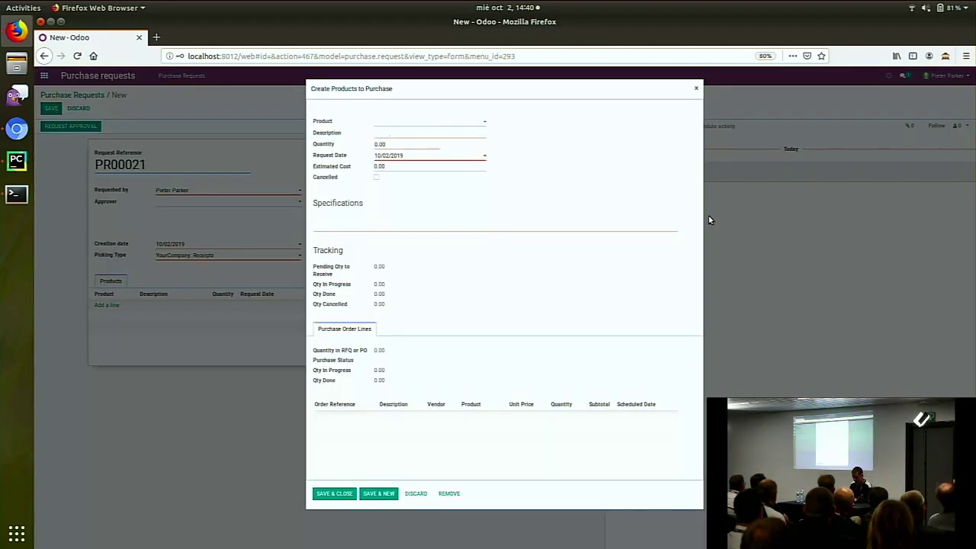
{"action": "type", "text": "ras"}
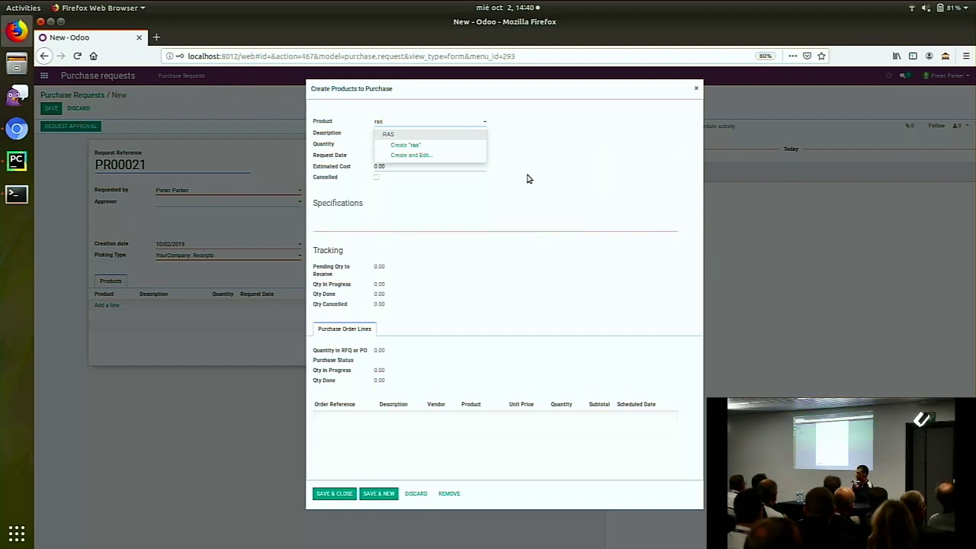
{"action": "left_click", "coordinate": [458, 134]}
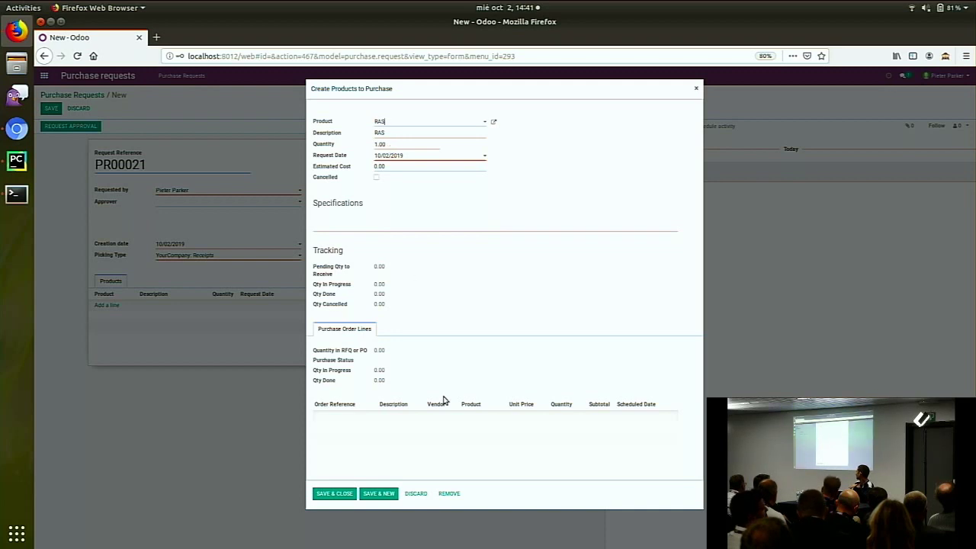
{"action": "left_click", "coordinate": [347, 494]}
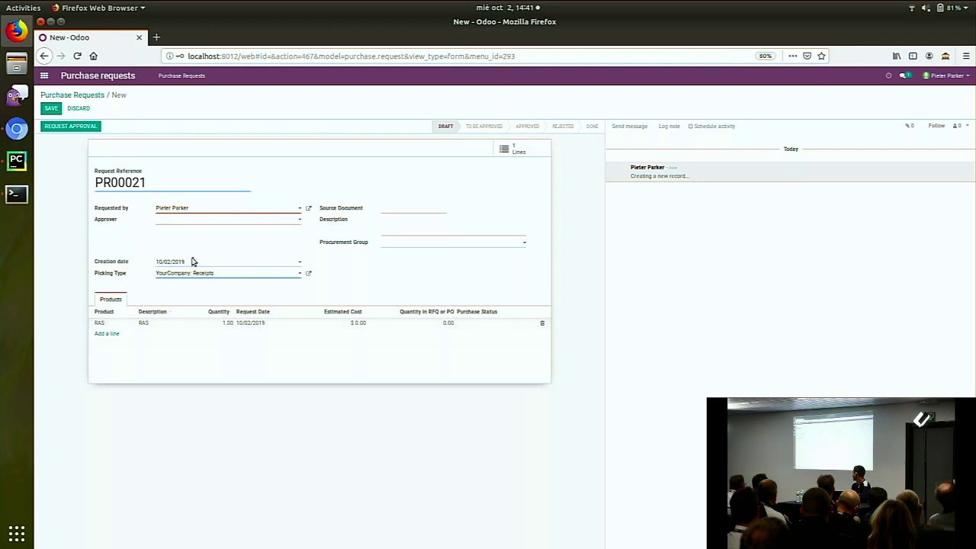
{"action": "left_click", "coordinate": [73, 126]}
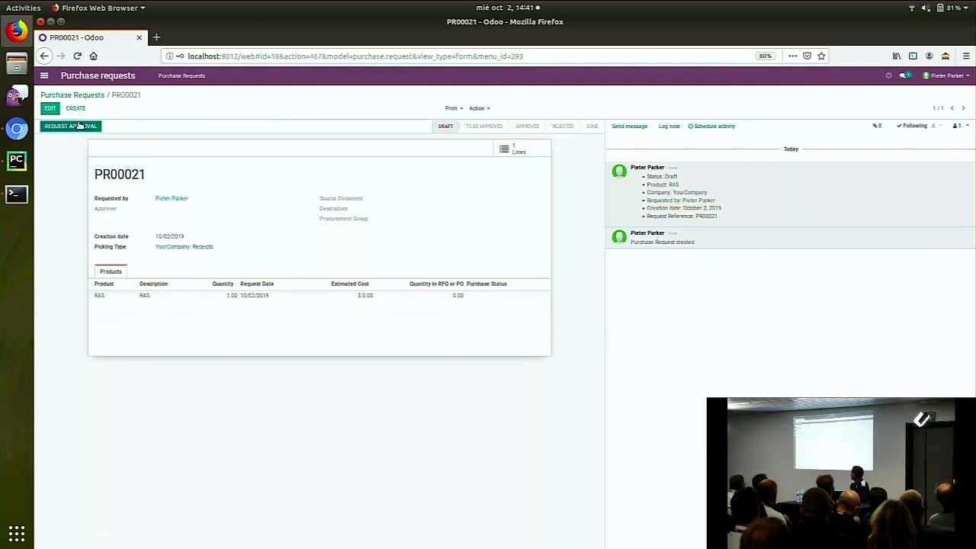
Approve PR00021 from the admin's list of requests to approve
{"action": "left_click", "coordinate": [17, 128]}
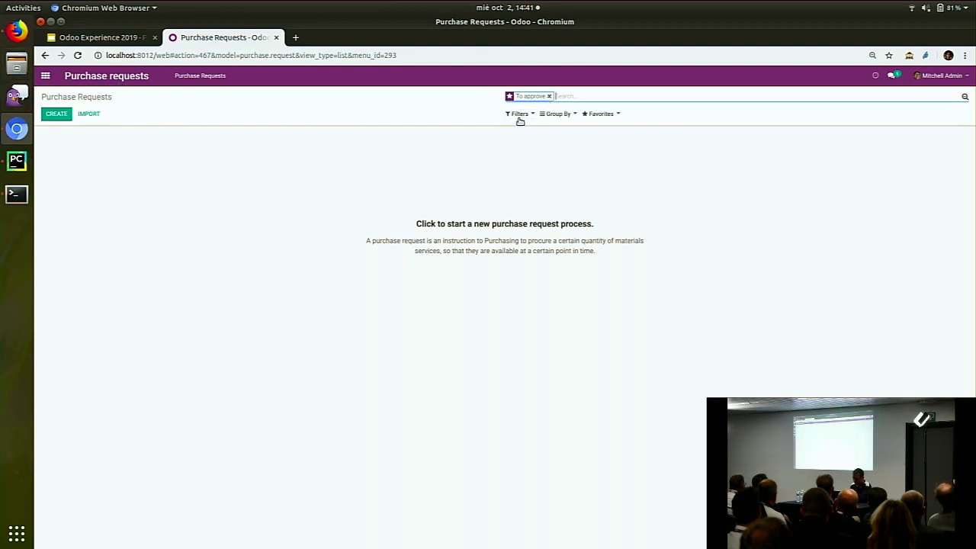
{"action": "left_click", "coordinate": [221, 76]}
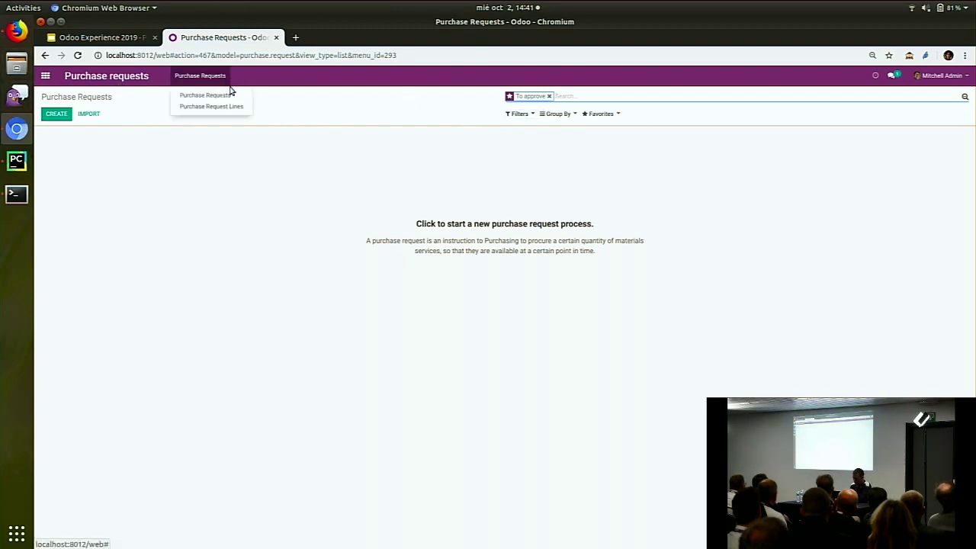
{"action": "left_click", "coordinate": [229, 92]}
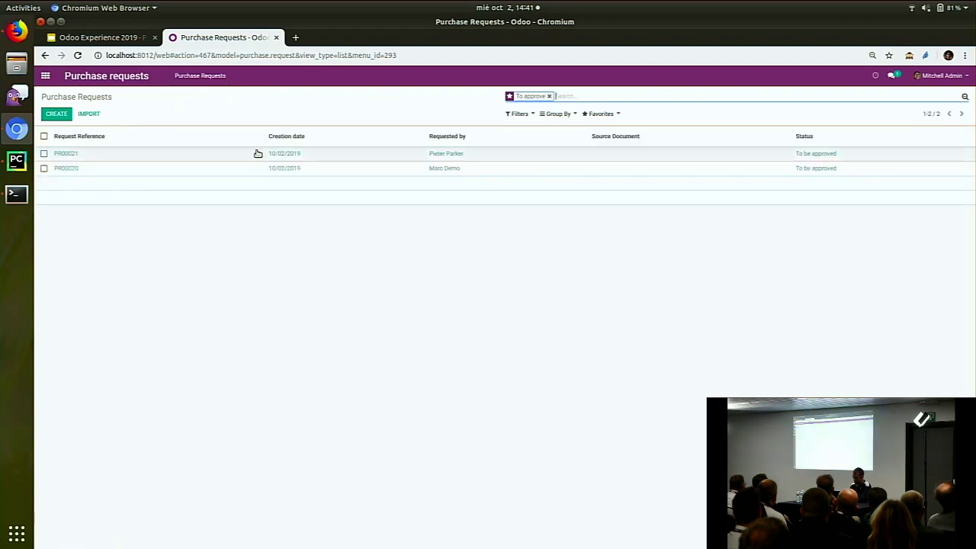
{"action": "left_click", "coordinate": [409, 155]}
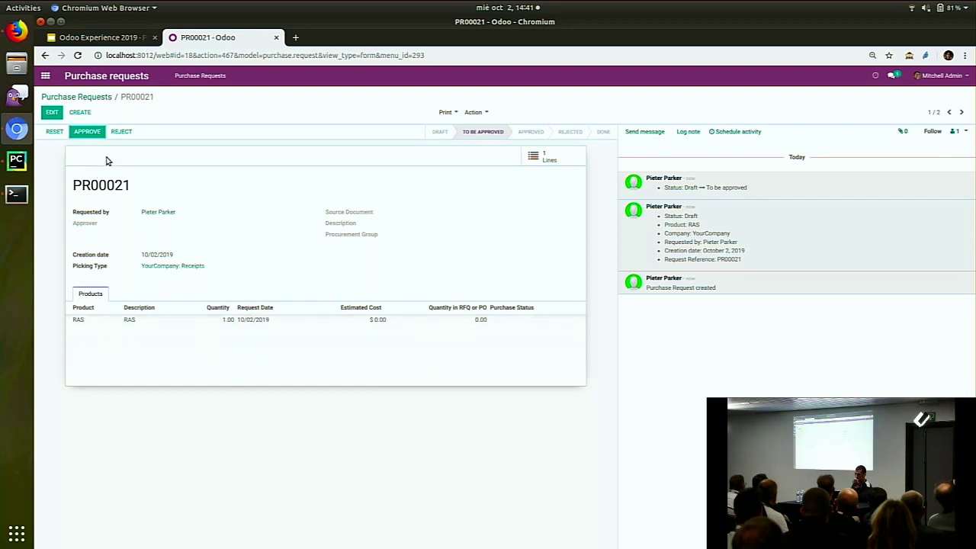
{"action": "left_click", "coordinate": [88, 132]}
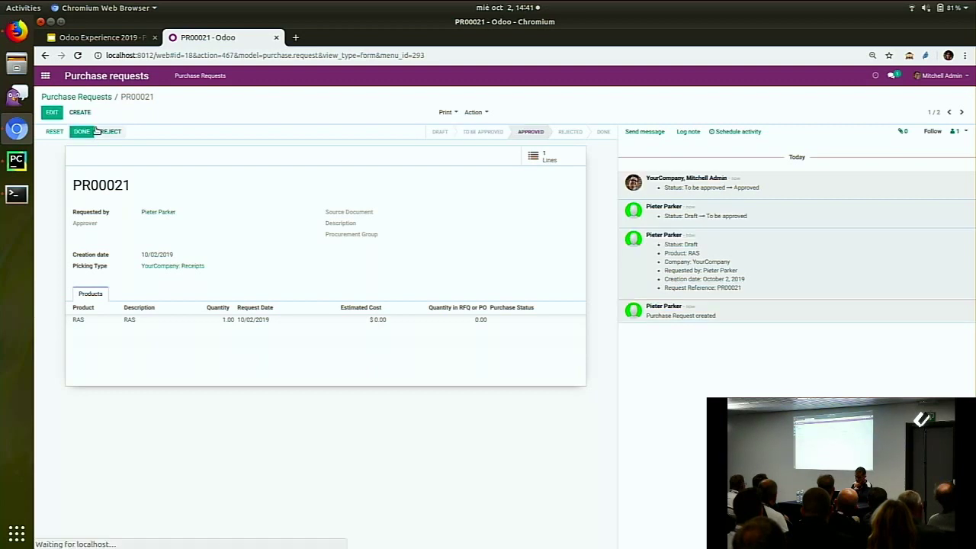
{"action": "left_click", "coordinate": [962, 113]}
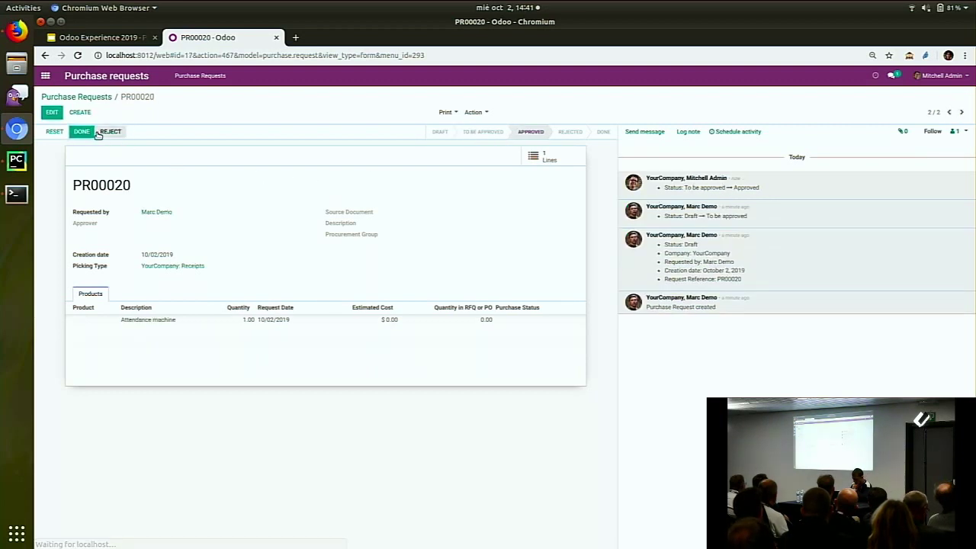
{"action": "left_click", "coordinate": [97, 99]}
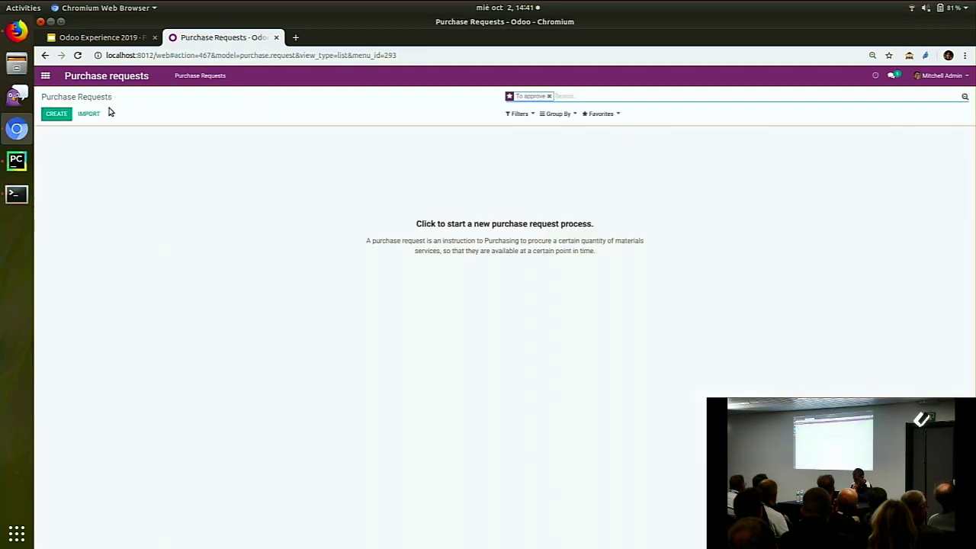
Reload PR00021 in the requester's window to confirm the administrator approved it
{"action": "left_click", "coordinate": [16, 30]}
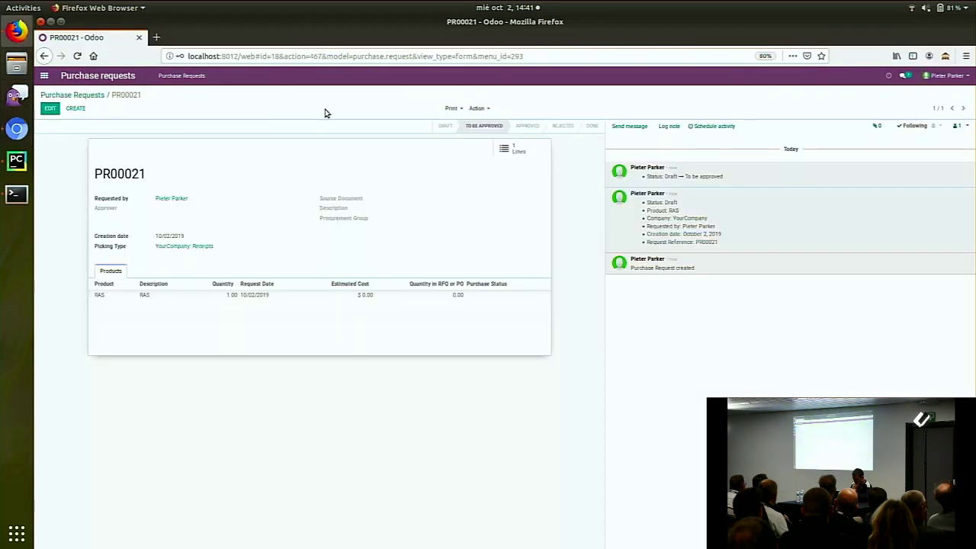
{"action": "left_click", "coordinate": [77, 55]}
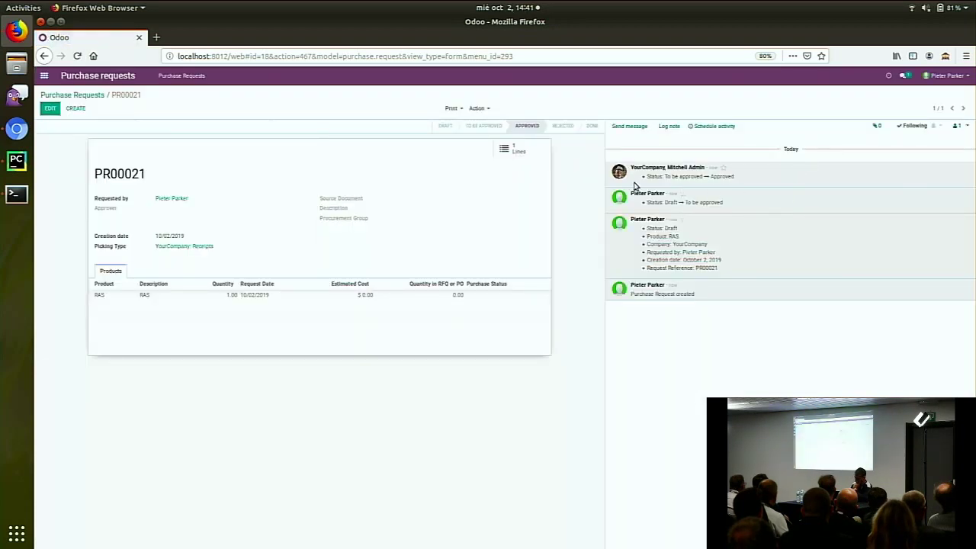
{"action": "left_click_drag", "start_coordinate": [614, 161], "coordinate": [752, 175]}
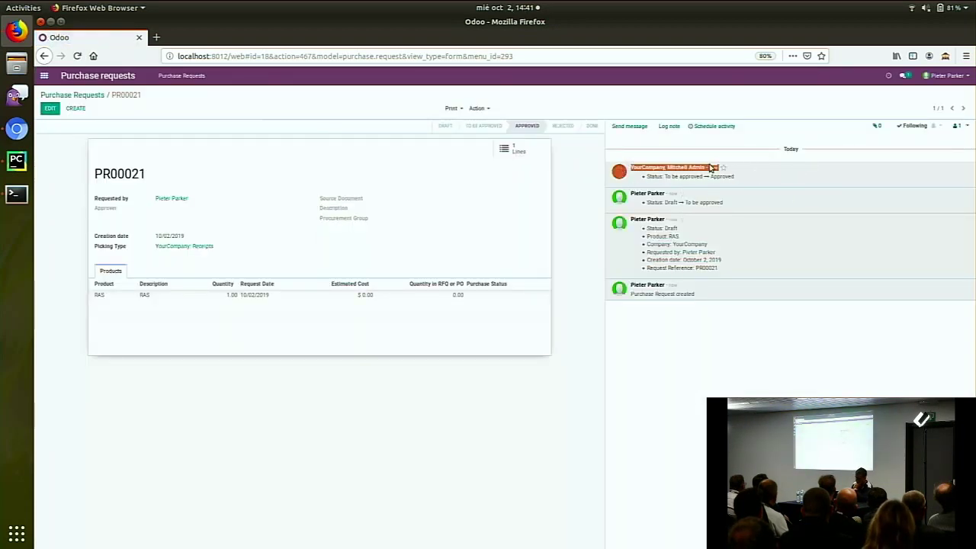
{"action": "left_click", "coordinate": [590, 158]}
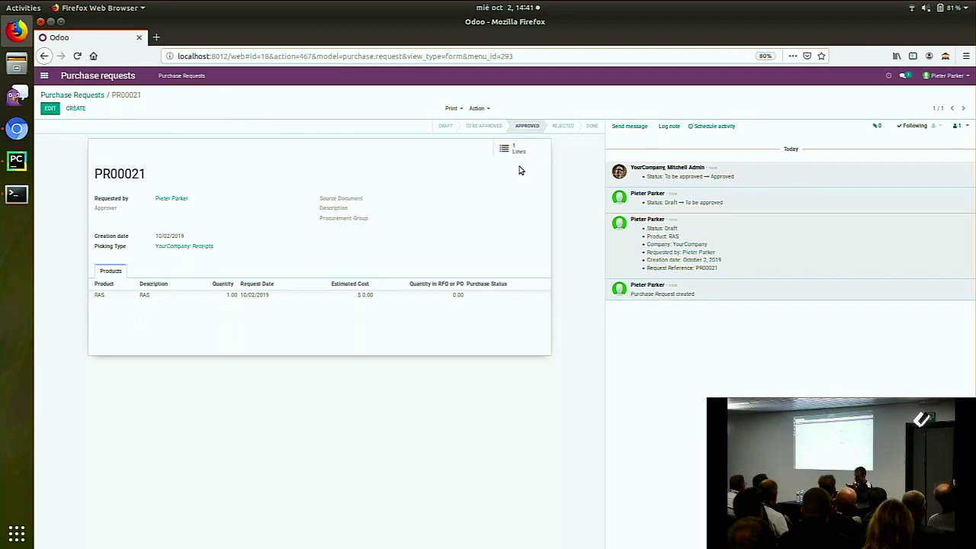
{"action": "left_click", "coordinate": [17, 129]}
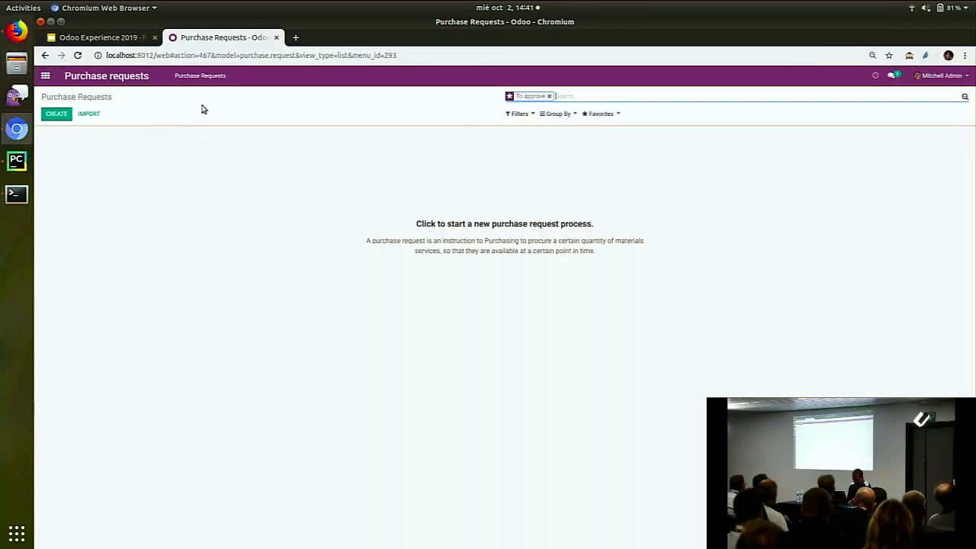
List purchase request lines filtered to Purchasing not started
{"action": "left_click", "coordinate": [202, 76]}
{"action": "left_click", "coordinate": [231, 107]}
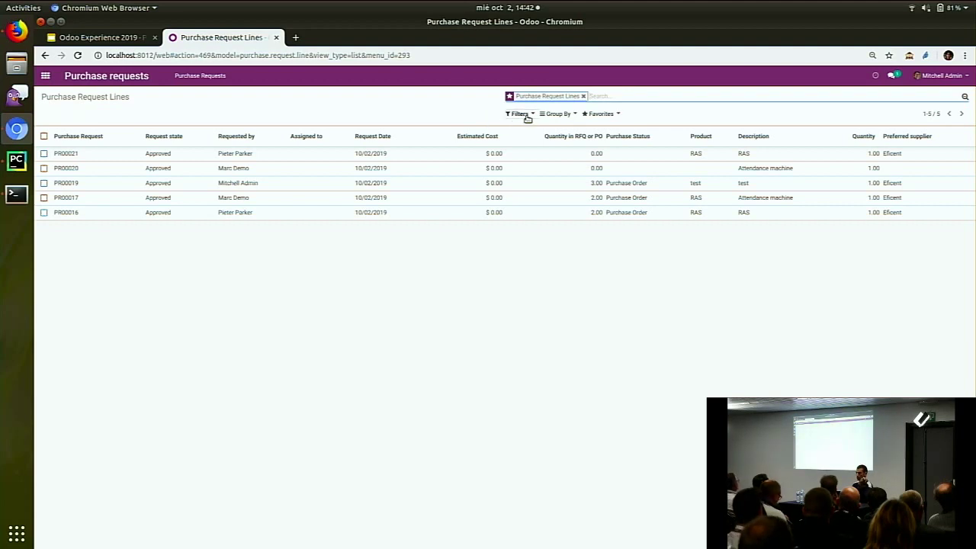
{"action": "left_click", "coordinate": [200, 75]}
{"action": "left_click", "coordinate": [204, 105]}
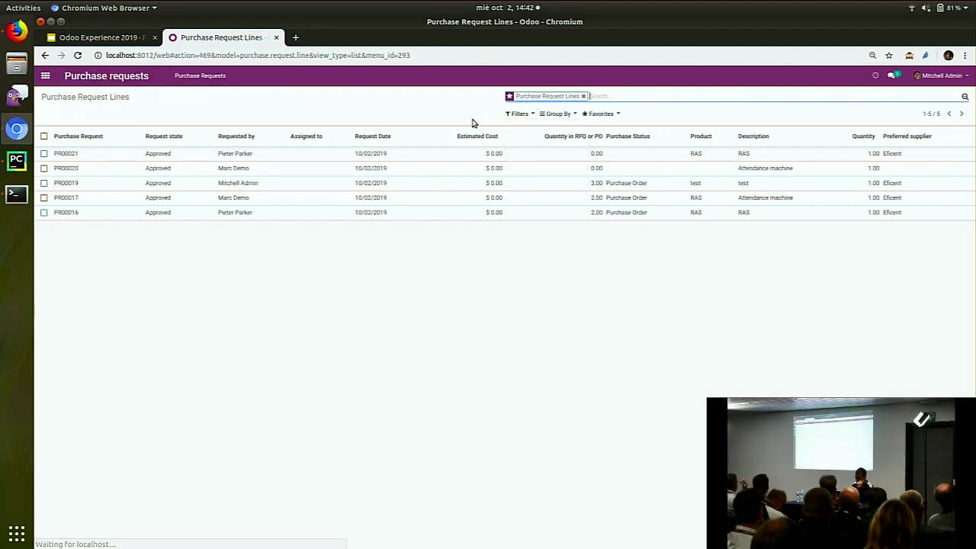
{"action": "left_click", "coordinate": [524, 115]}
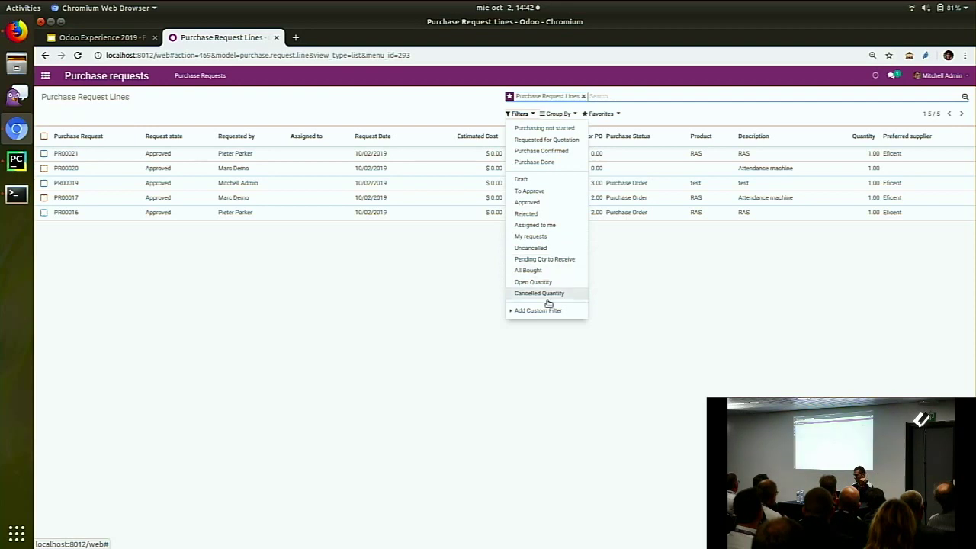
{"action": "left_click", "coordinate": [564, 128]}
{"action": "left_click", "coordinate": [290, 301]}
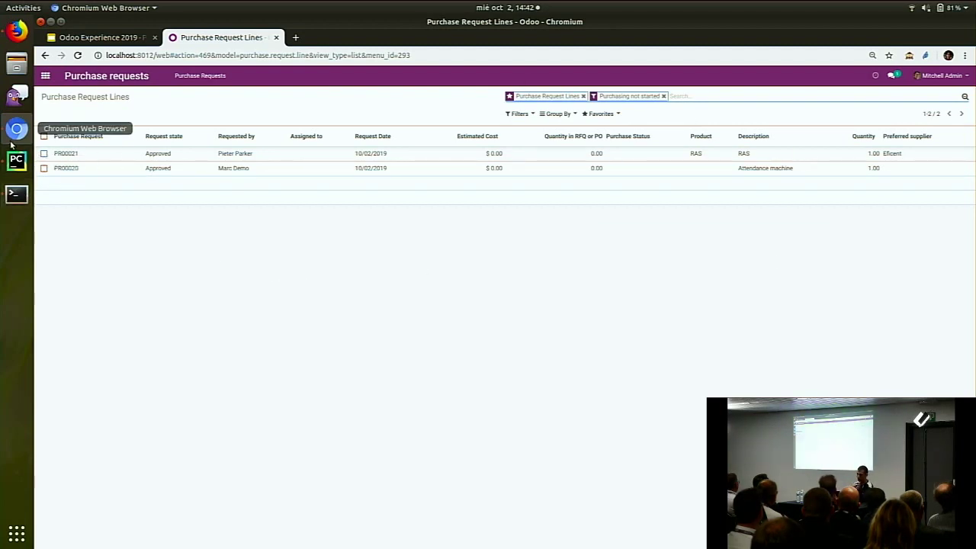
Select both request lines and launch Create RFQ with supplier Eficent
{"action": "left_click", "coordinate": [44, 136]}
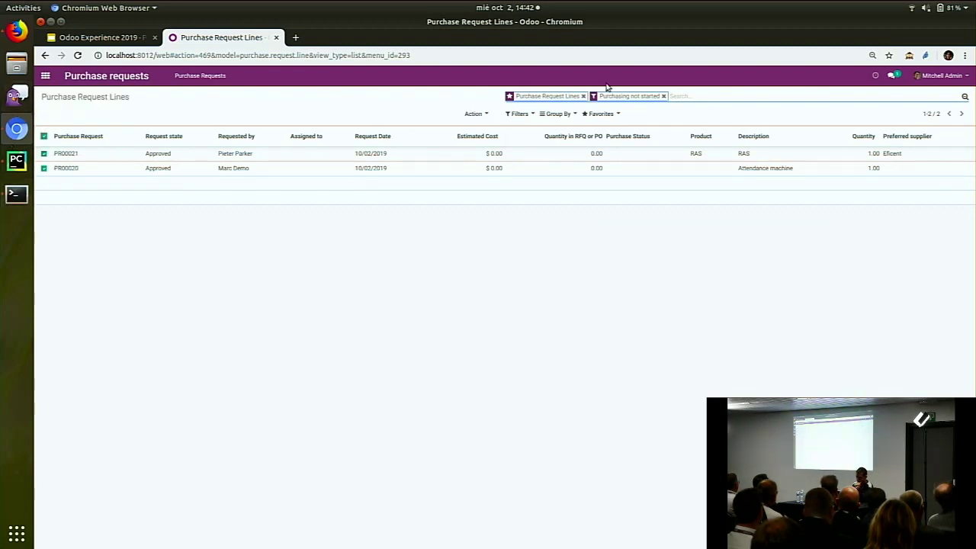
{"action": "left_click", "coordinate": [476, 115]}
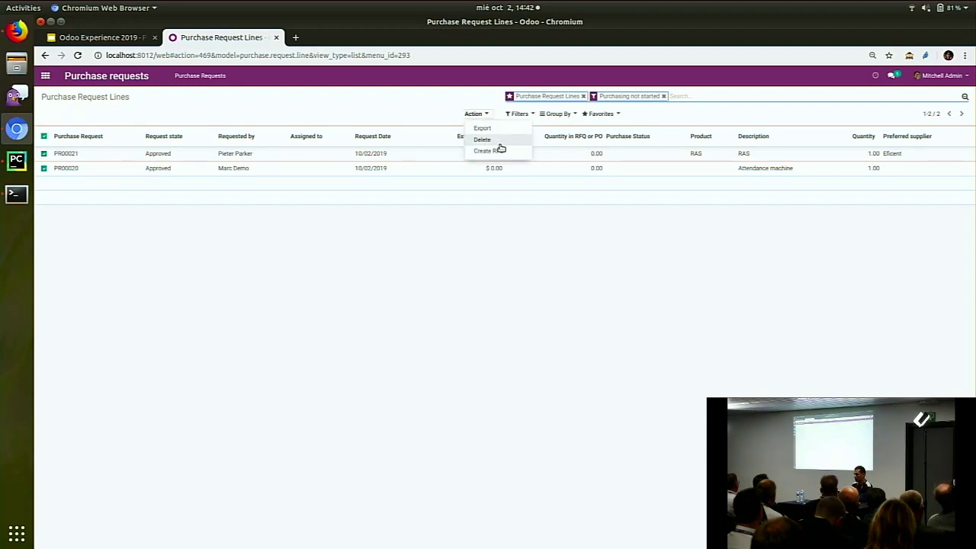
{"action": "left_click", "coordinate": [494, 152]}
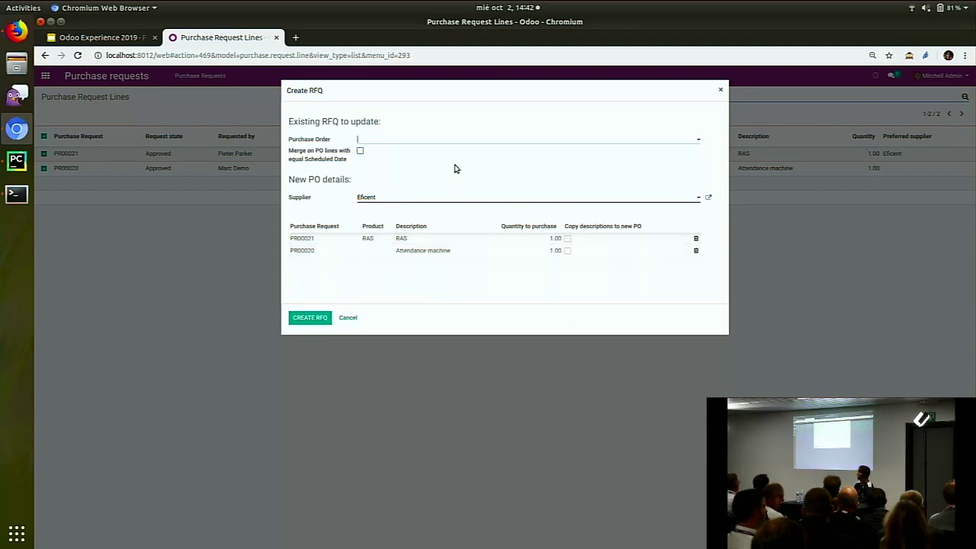
Change the PR00020 line's product from Attendance machine to RAS and create the RFQ
{"action": "left_click", "coordinate": [375, 252]}
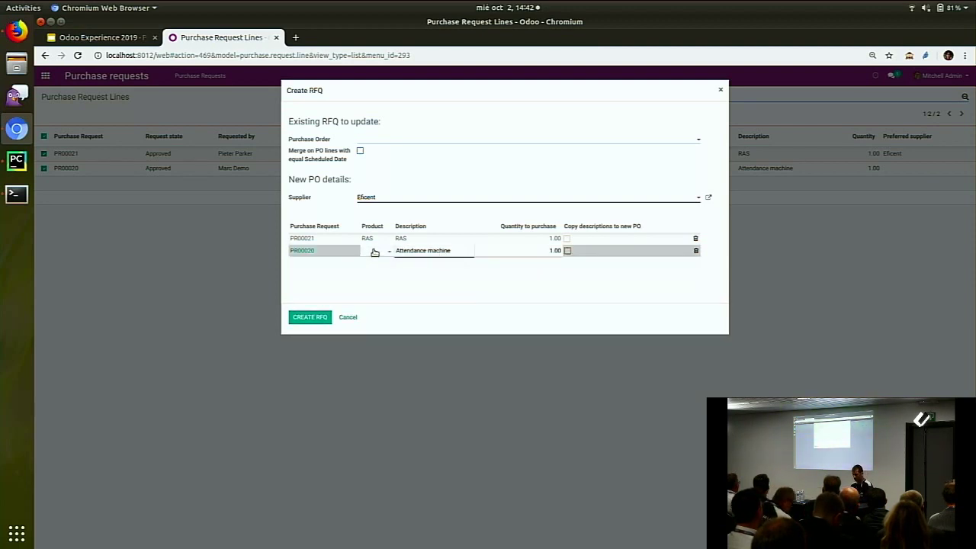
{"action": "type", "text": "ras"}
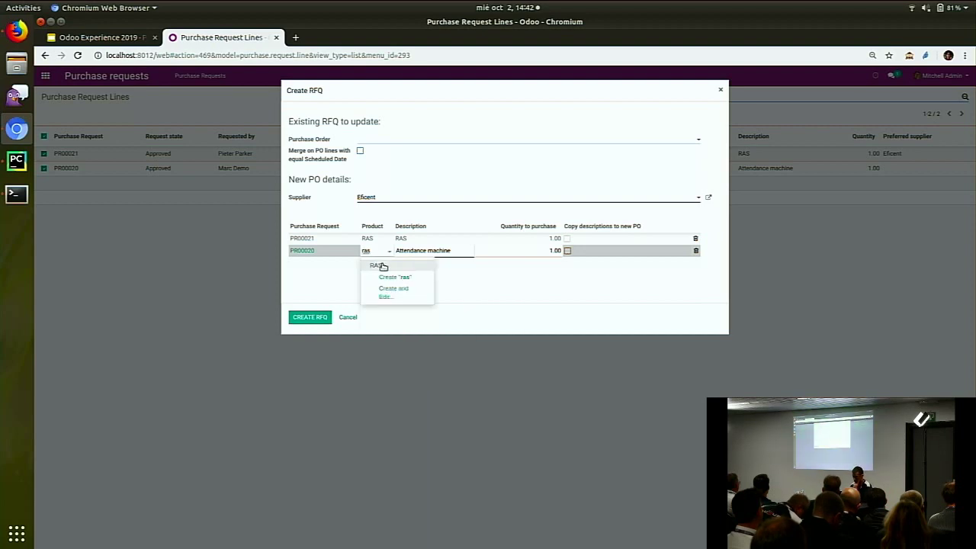
{"action": "left_click", "coordinate": [381, 264]}
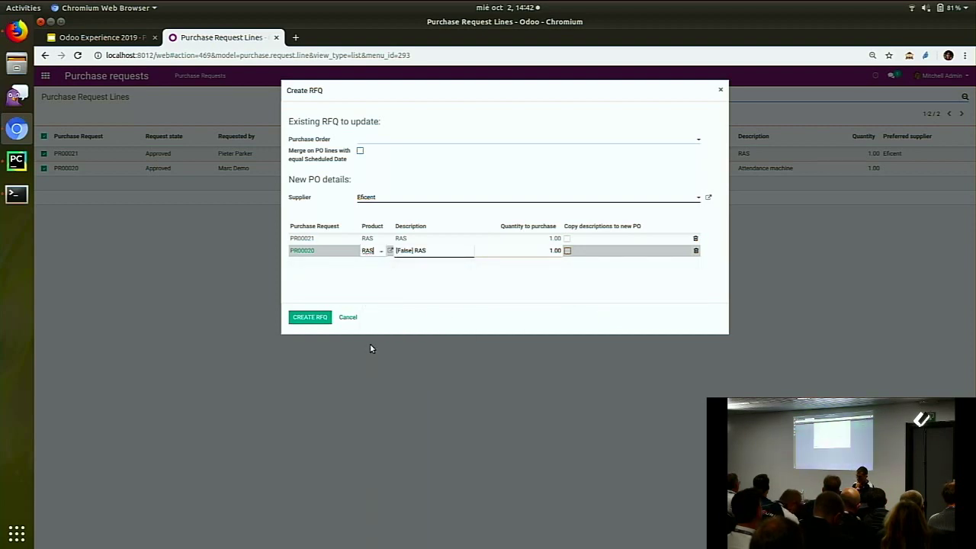
{"action": "left_click", "coordinate": [310, 320]}
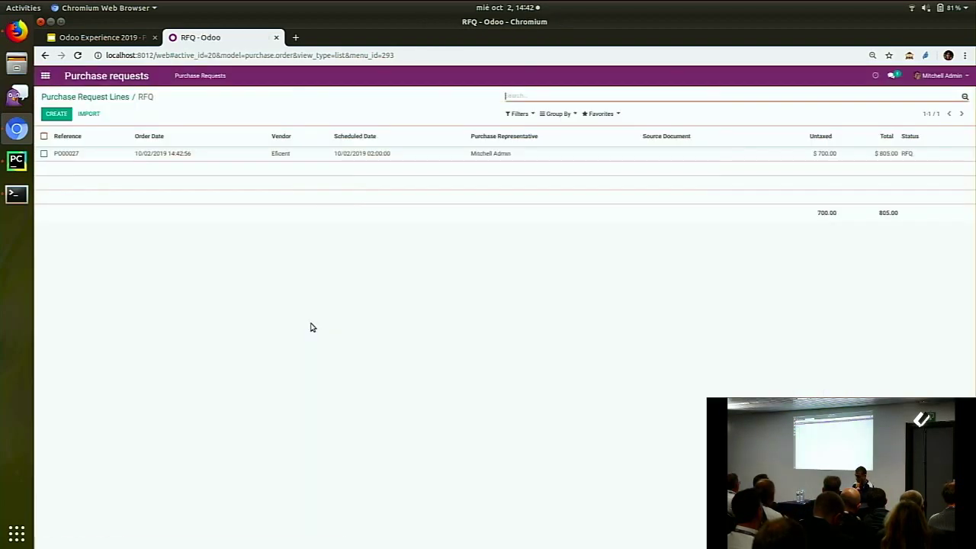
Open new RFQ PO00027 for 2.00 RAS at 350.00, totalling $805.00
{"action": "left_click", "coordinate": [289, 158]}
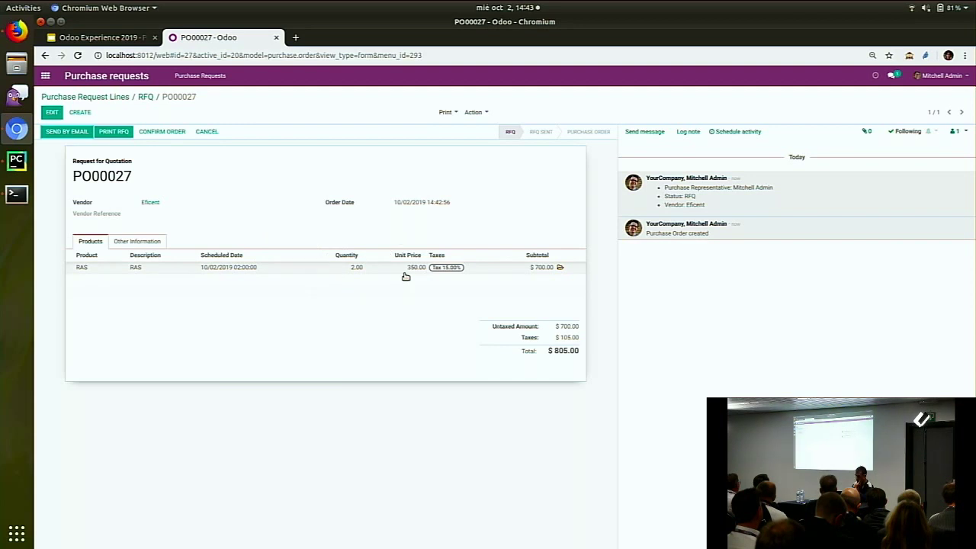
{"action": "left_click", "coordinate": [17, 30]}
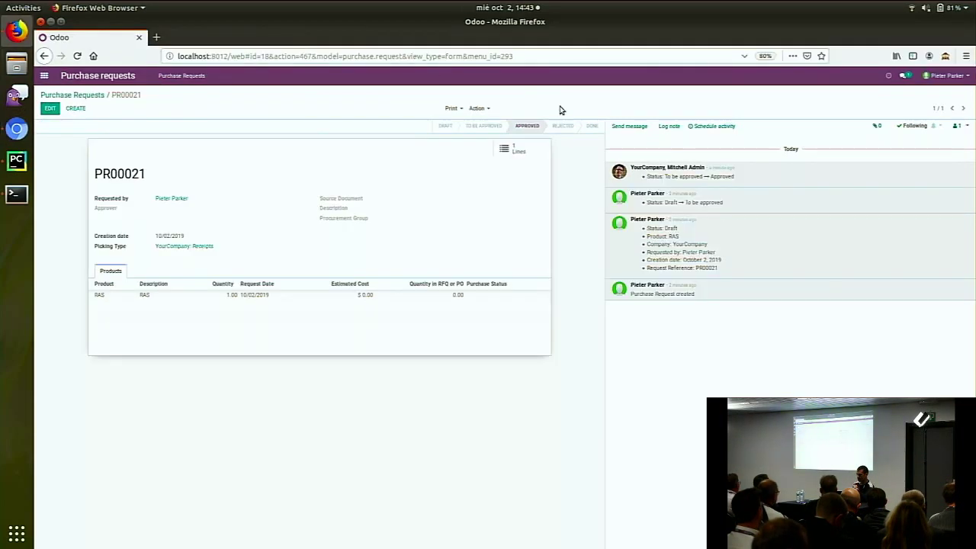
{"action": "key", "text": "F5"}
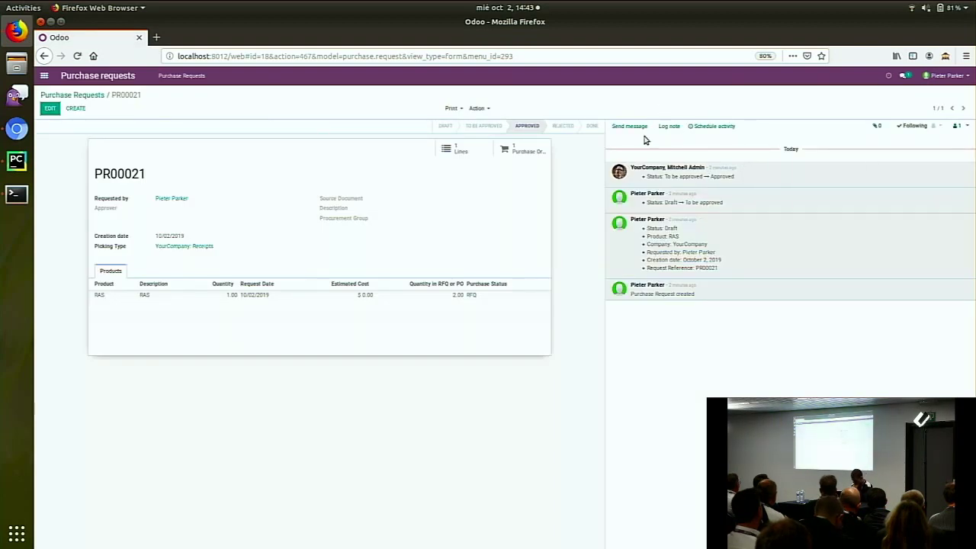
{"action": "left_click", "coordinate": [16, 128]}
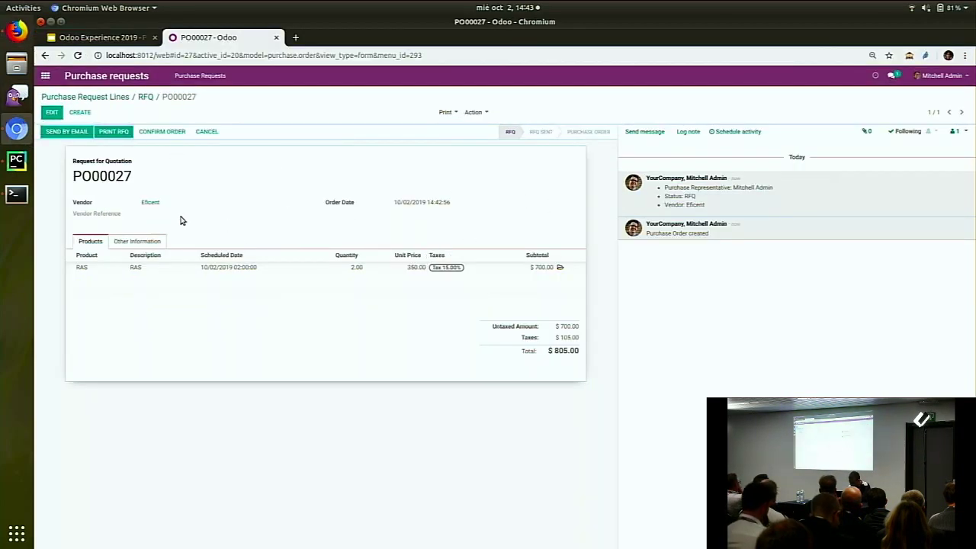
{"action": "left_click", "coordinate": [151, 241]}
{"action": "left_click", "coordinate": [95, 241]}
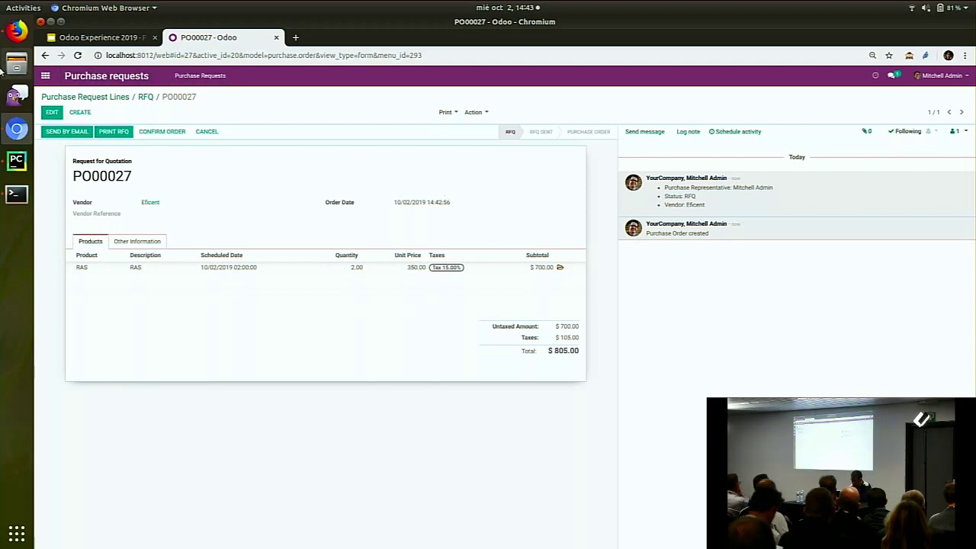
{"action": "left_click", "coordinate": [9, 29]}
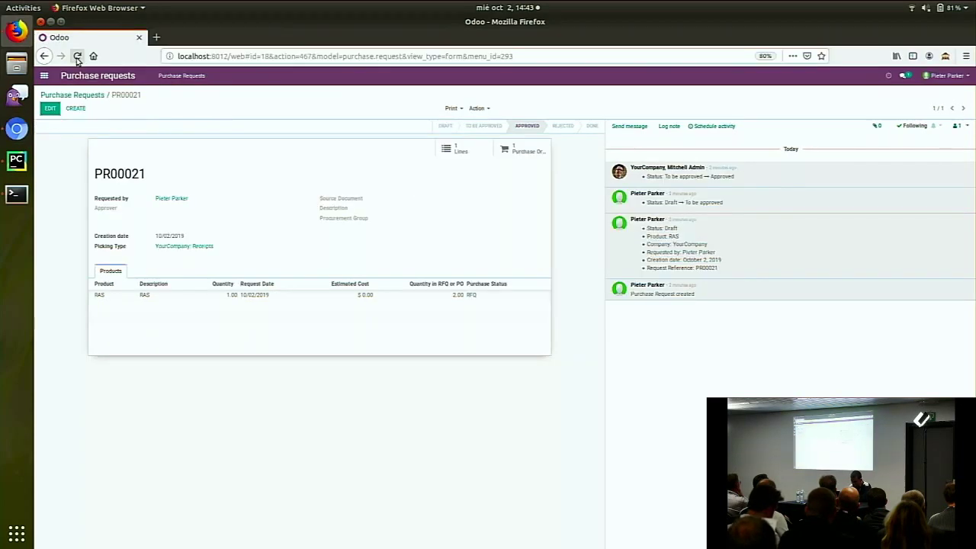
{"action": "left_click", "coordinate": [77, 56]}
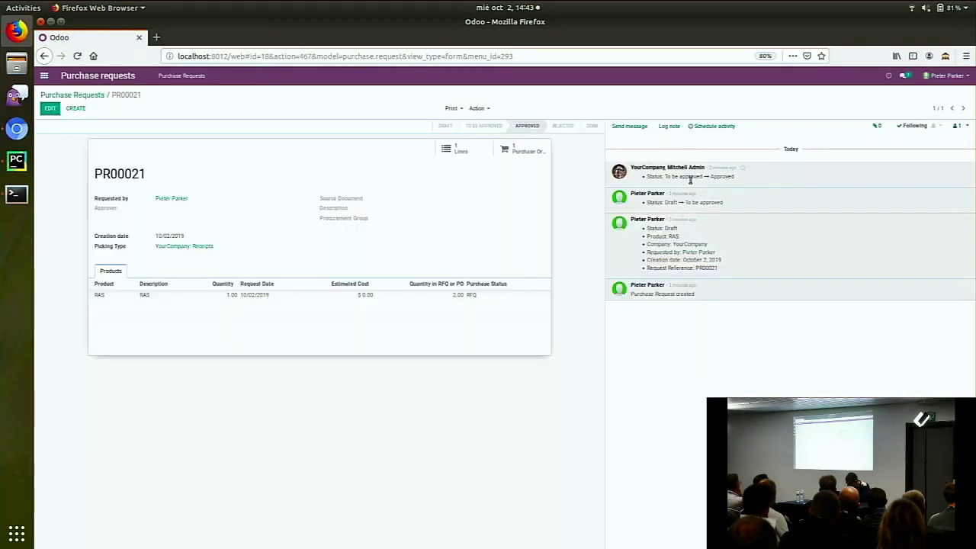
{"action": "mouse_move", "coordinate": [683, 192]}
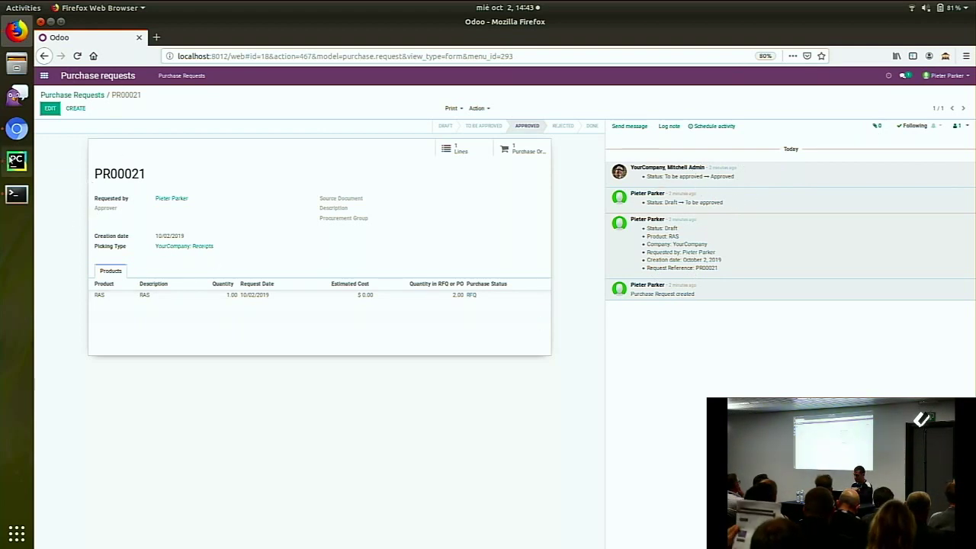
{"action": "left_click", "coordinate": [17, 128]}
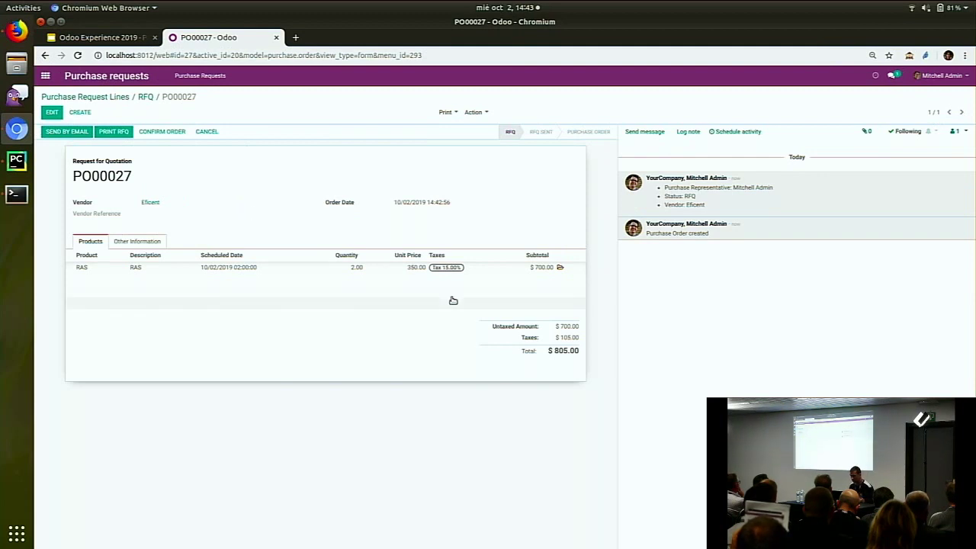
Confirm RFQ PO00027 into a purchase order and open its receipt WH/IN/00027
{"action": "left_click", "coordinate": [475, 113]}
{"action": "left_click", "coordinate": [161, 131]}
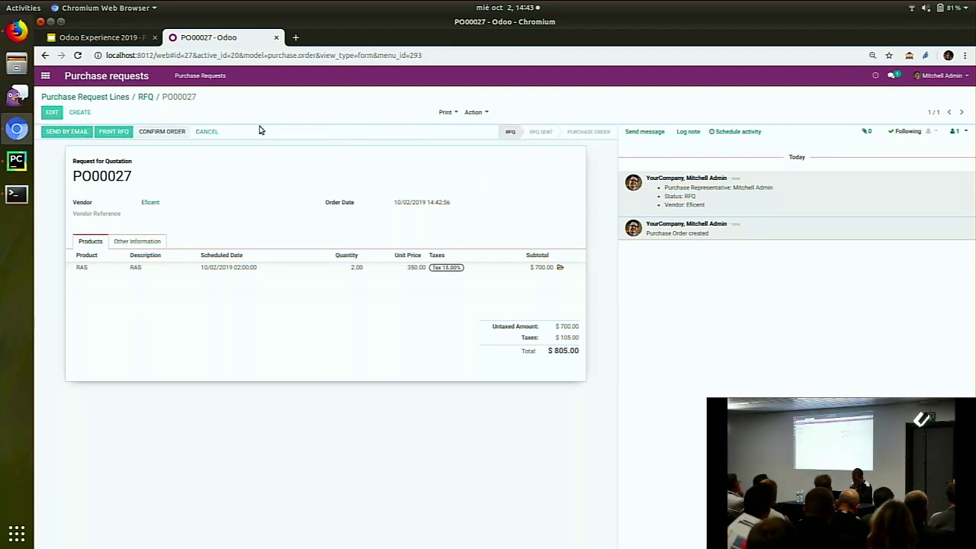
{"action": "left_click", "coordinate": [476, 114]}
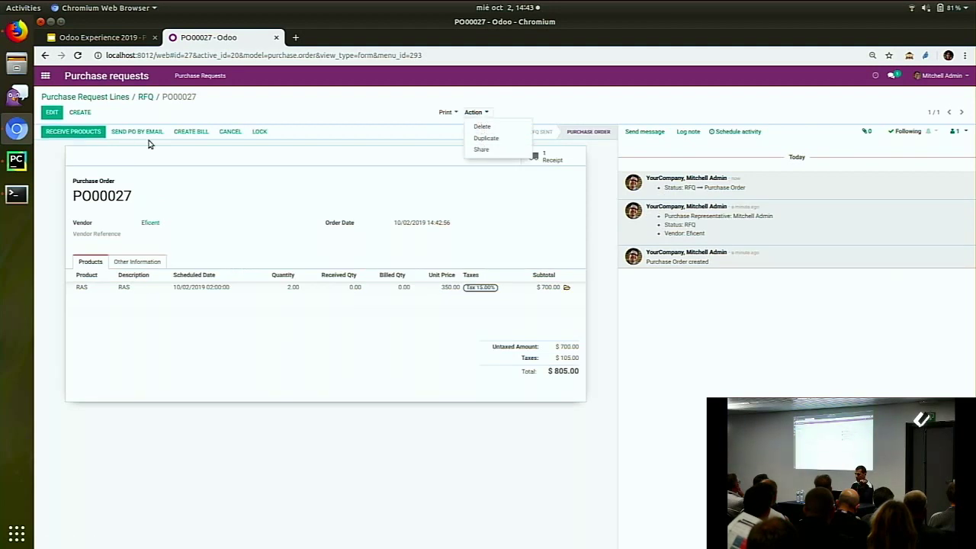
{"action": "left_click", "coordinate": [91, 133]}
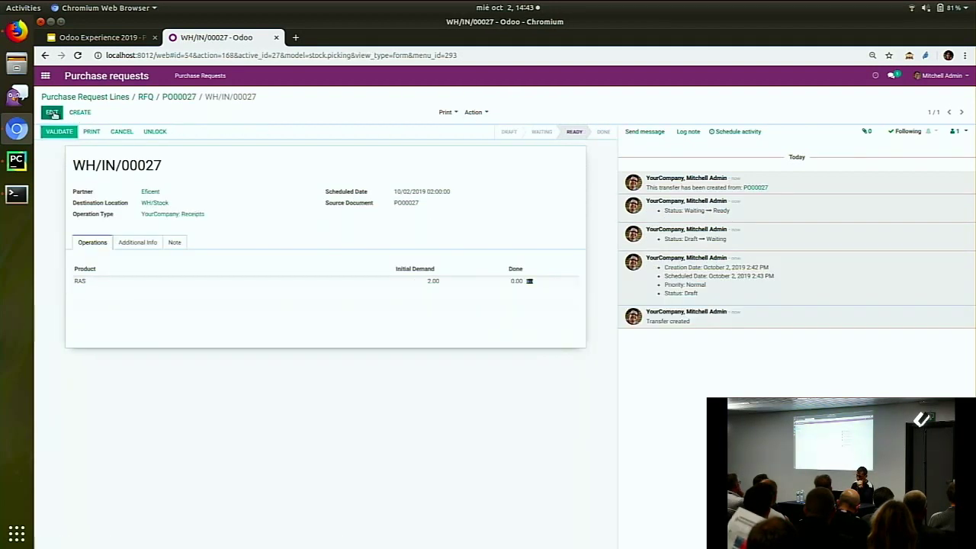
Receive 1 RAS unit on WH/IN/00027, validate, and create backorder WH/IN/00028 for the rest
{"action": "left_click", "coordinate": [53, 112]}
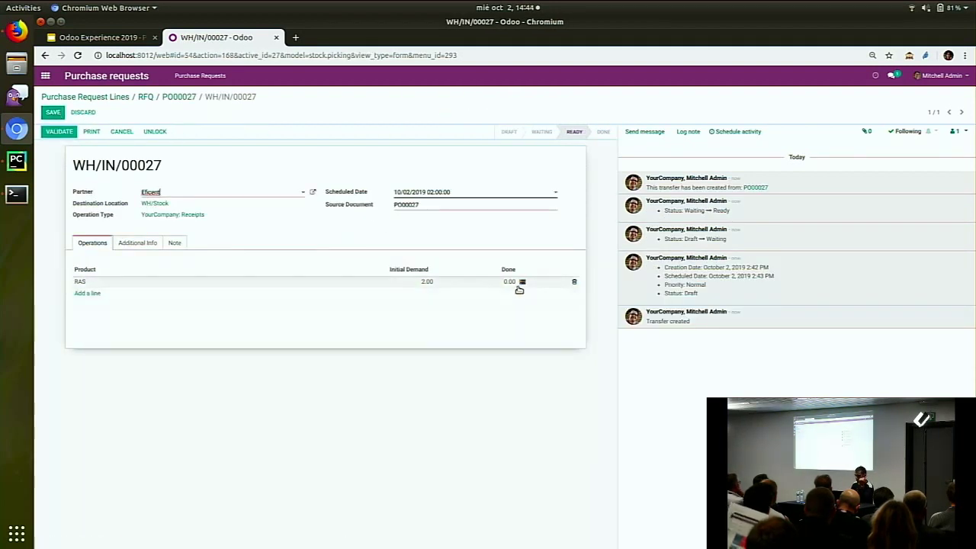
{"action": "left_click", "coordinate": [511, 282]}
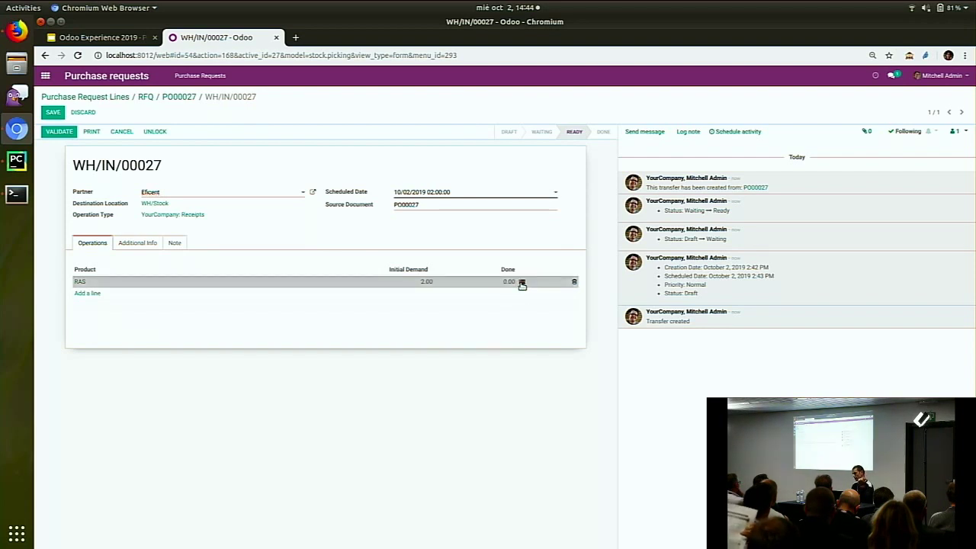
{"action": "left_click", "coordinate": [522, 283]}
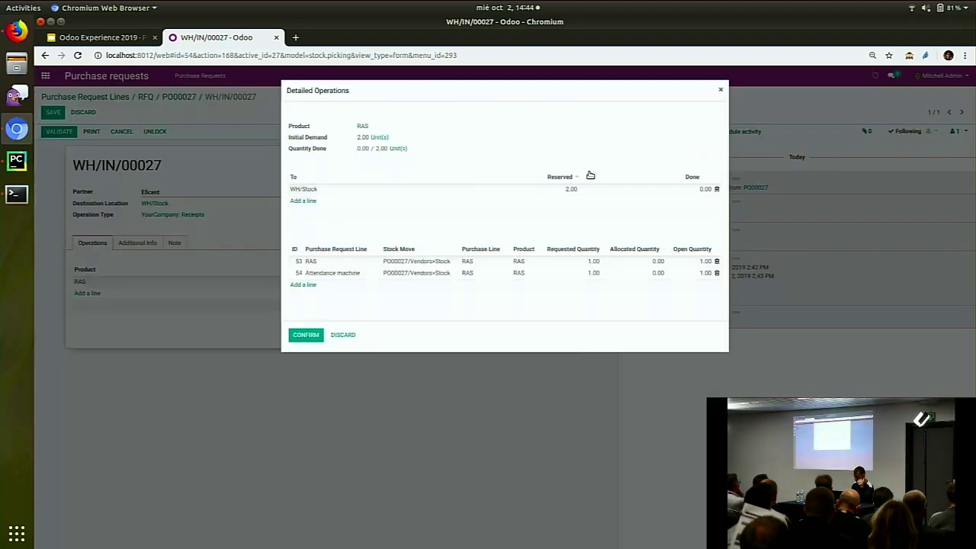
{"action": "left_click", "coordinate": [697, 189]}
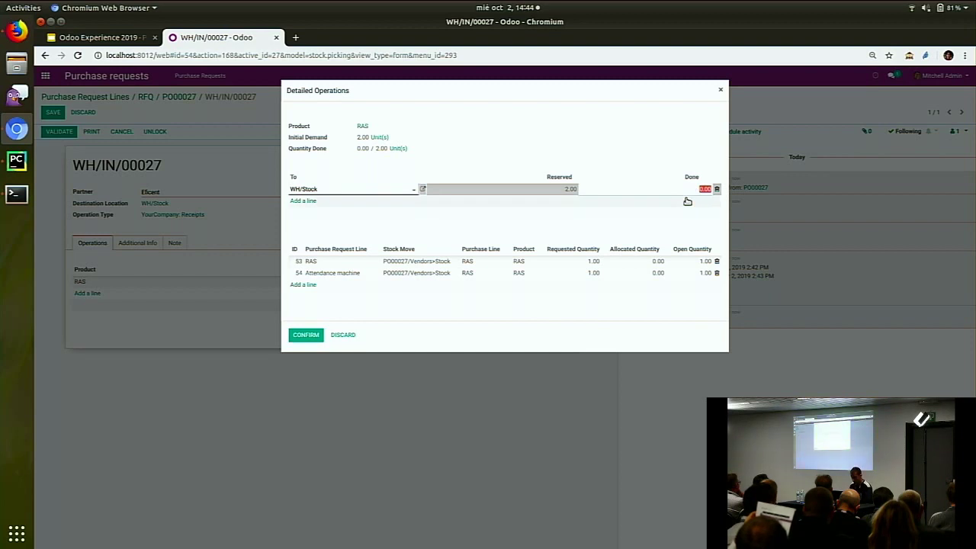
{"action": "type", "text": "1"}
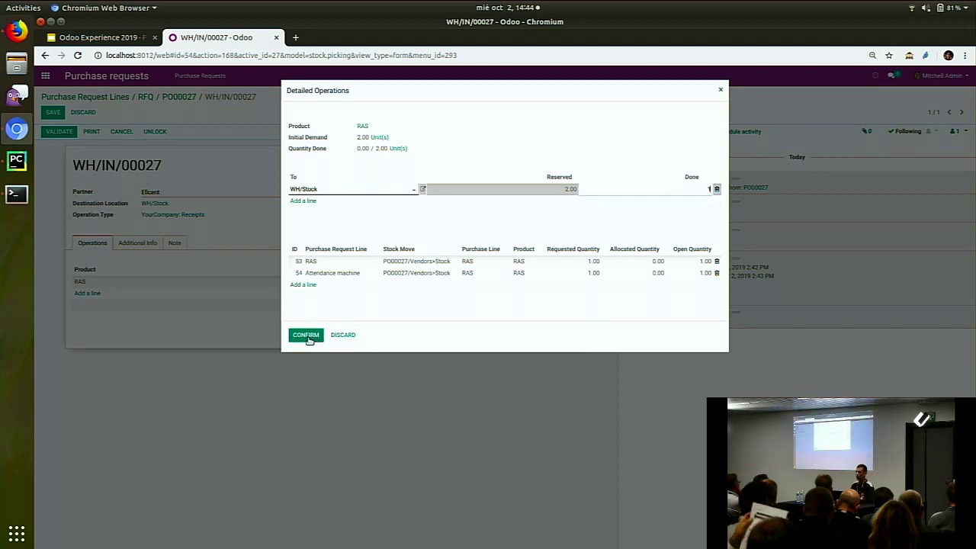
{"action": "left_click", "coordinate": [306, 336]}
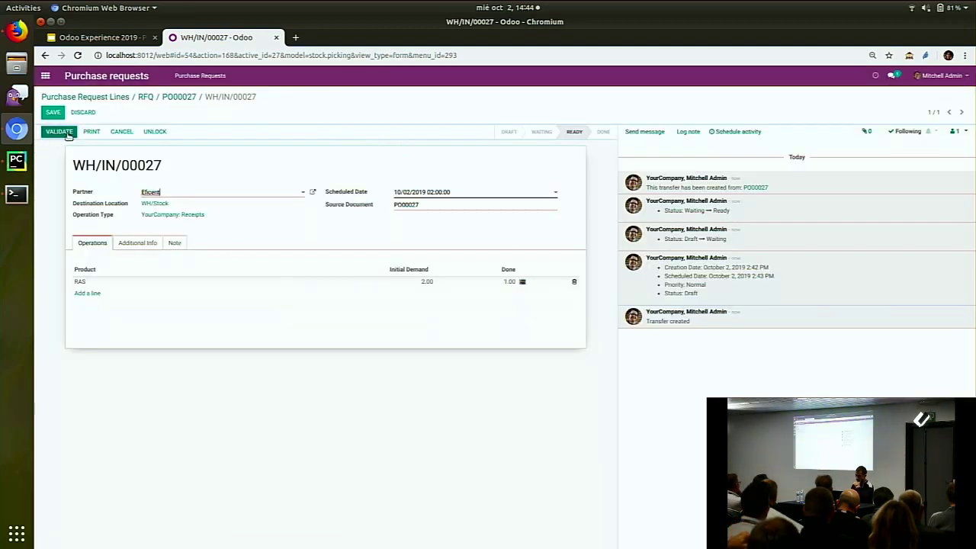
{"action": "left_click", "coordinate": [66, 134]}
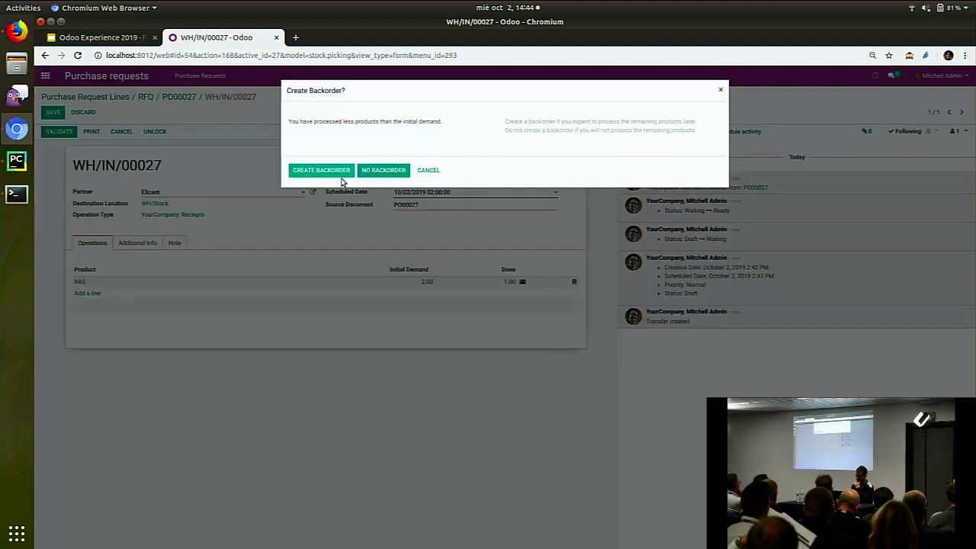
{"action": "left_click", "coordinate": [340, 173]}
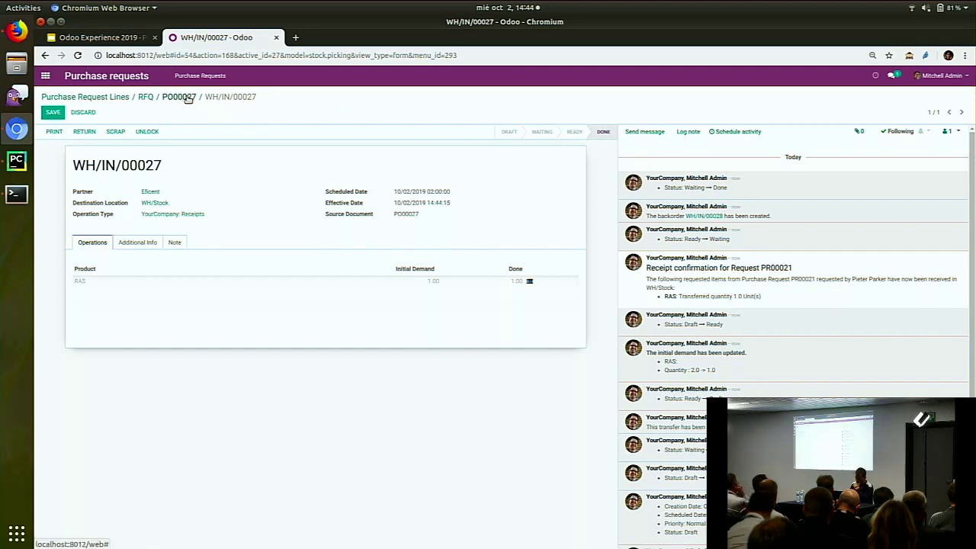
Reload request PR00021 in Firefox to show Purchase Order status and the WH/IN/00027 receipt confirmation
{"action": "left_click", "coordinate": [179, 97]}
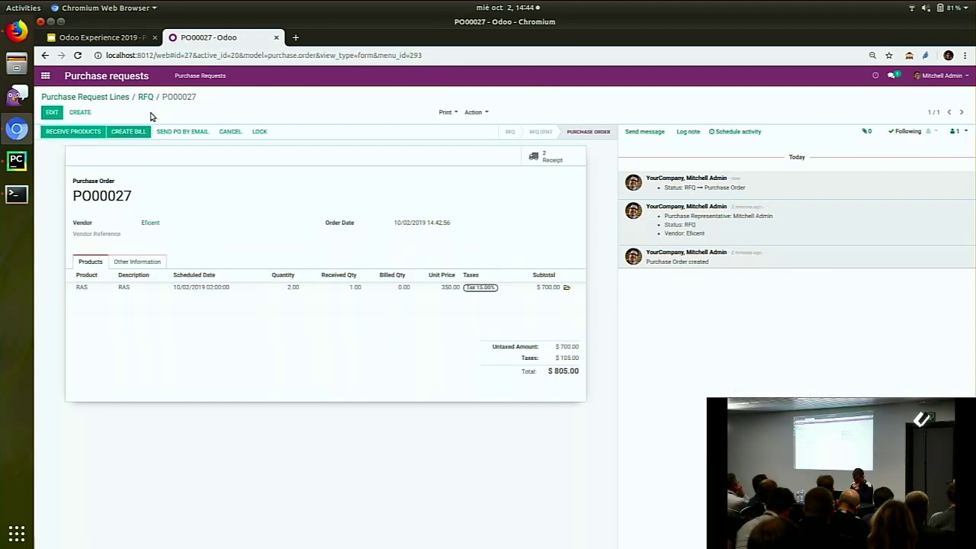
{"action": "left_click", "coordinate": [16, 30]}
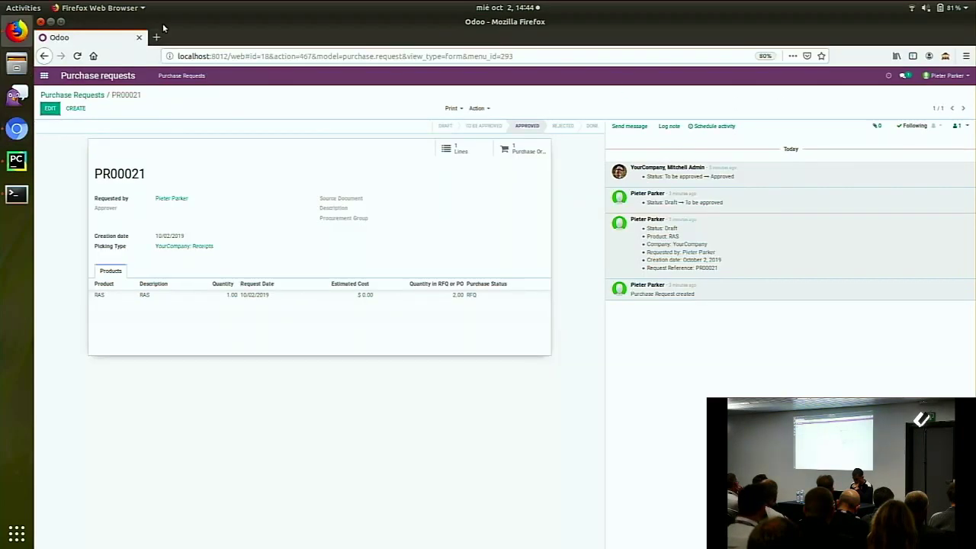
{"action": "left_click", "coordinate": [77, 56]}
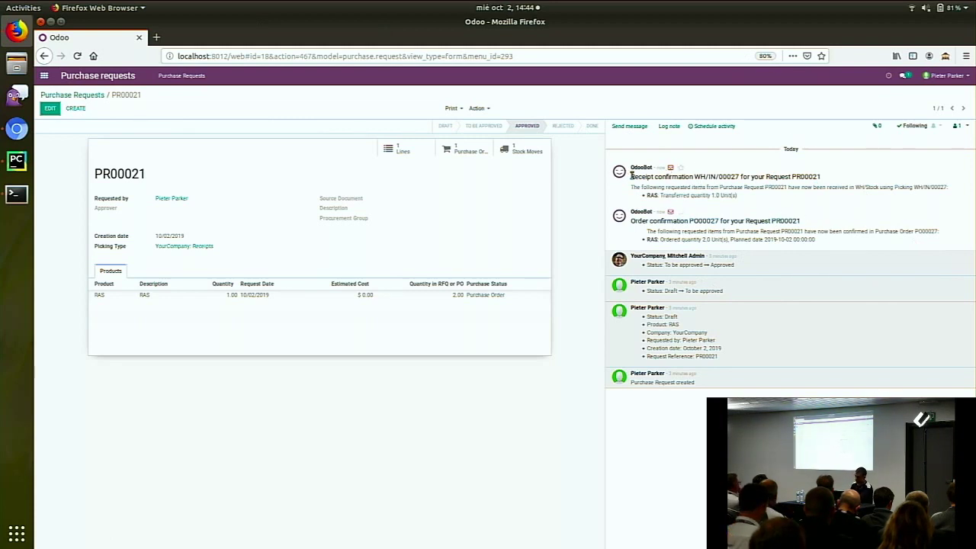
{"action": "left_click_drag", "start_coordinate": [631, 176], "coordinate": [811, 178]}
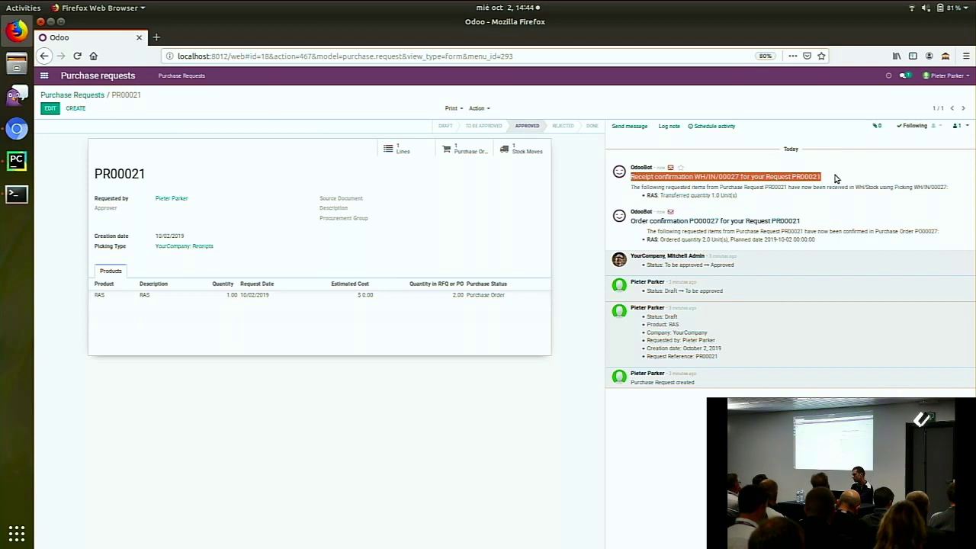
Sign out and log back in as the demo user
{"action": "left_click", "coordinate": [944, 75]}
{"action": "left_click", "coordinate": [927, 155]}
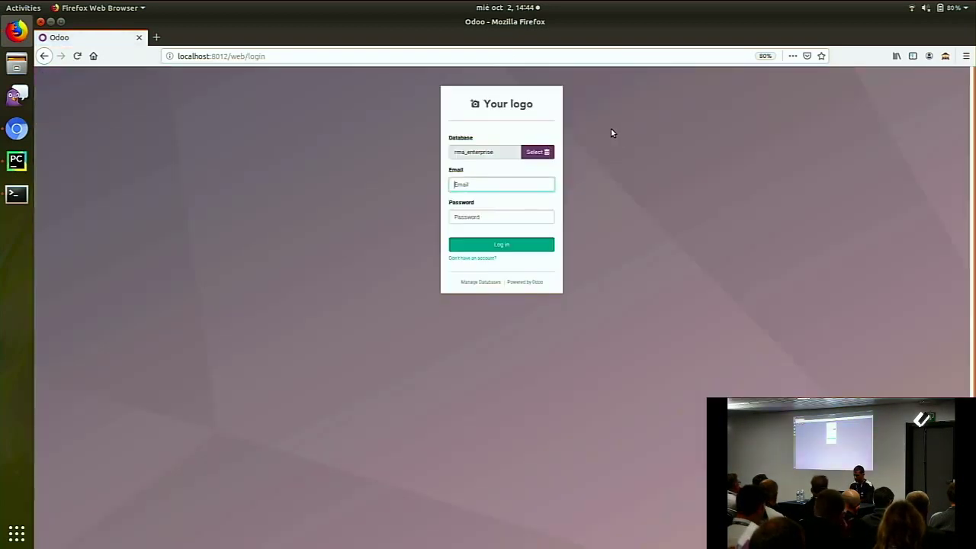
{"action": "type", "text": "demo"}
{"action": "key", "text": "Tab"}
{"action": "type", "text": "demo"}
{"action": "key", "text": "Return"}
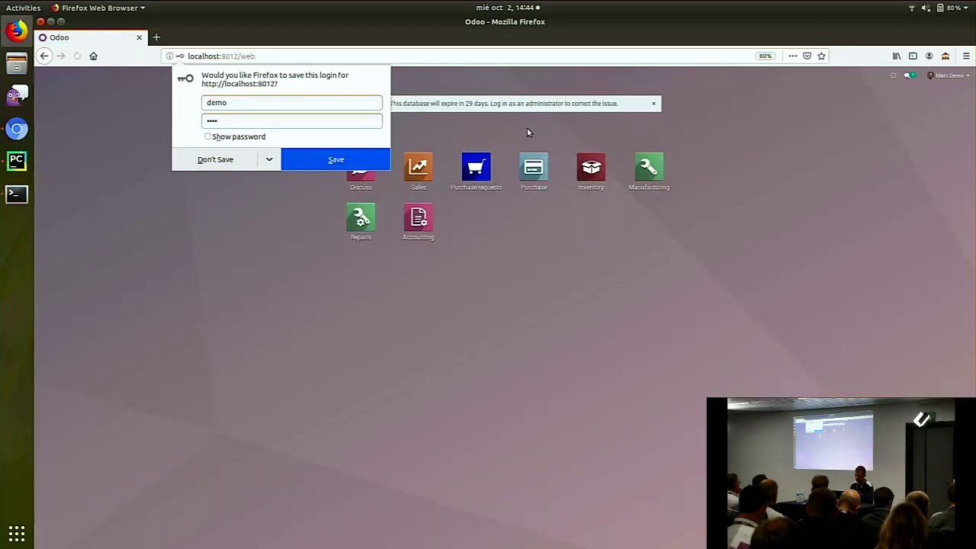
Open purchase request PR00020 from the Purchase requests list, then return to PO00027 in Chromium
{"action": "left_click", "coordinate": [475, 166]}
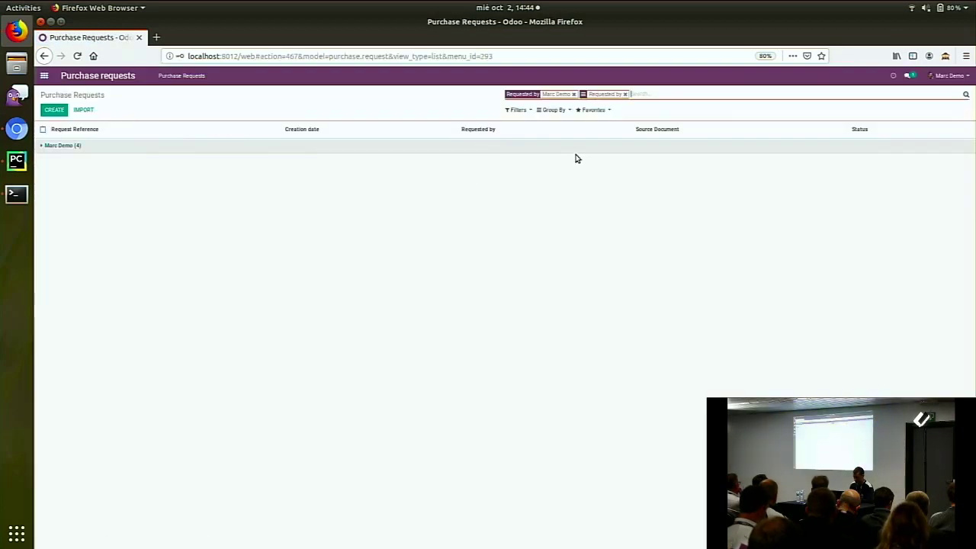
{"action": "left_click", "coordinate": [183, 150]}
{"action": "left_click", "coordinate": [176, 159]}
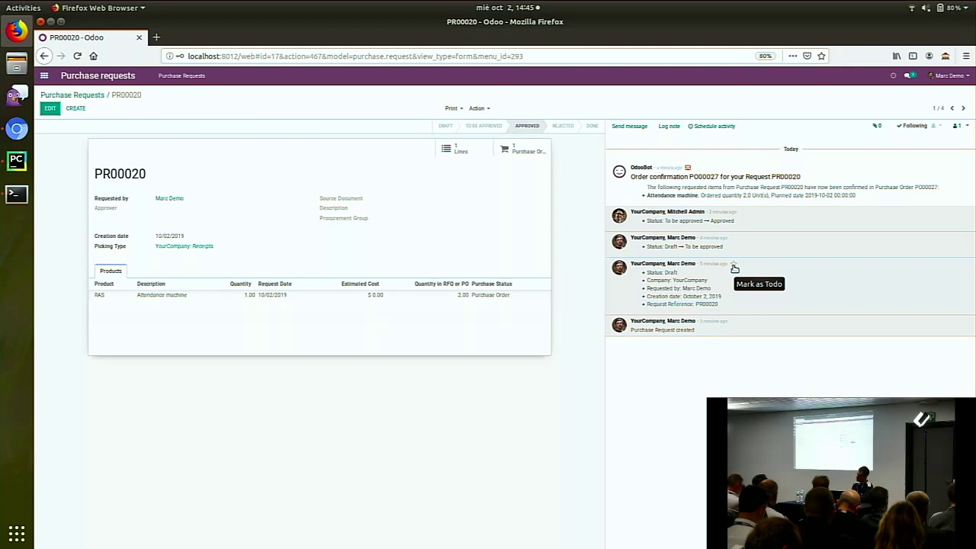
{"action": "left_click", "coordinate": [19, 127]}
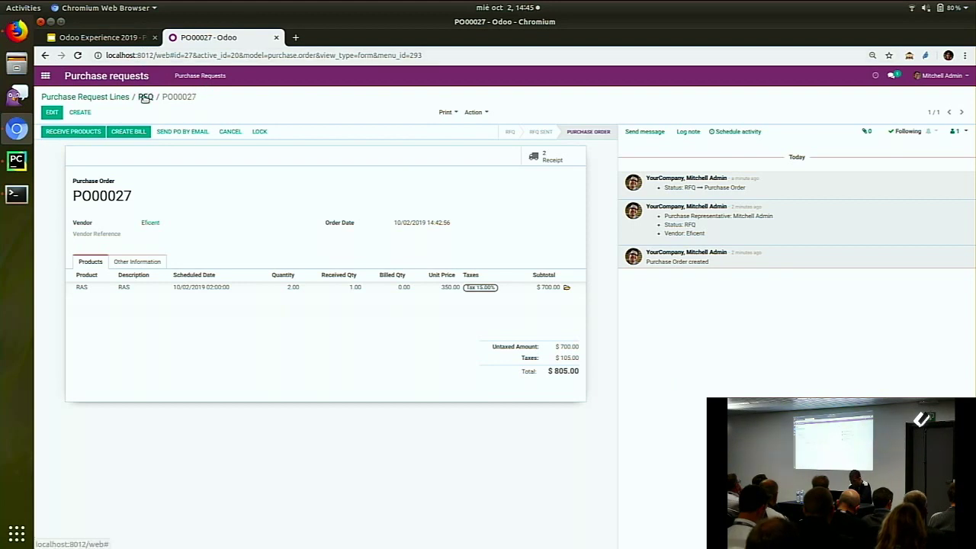
From PO00027's two receipts, page to WH/IN/00027 and review its PR00021 receipt confirmation message
{"action": "left_click", "coordinate": [572, 156]}
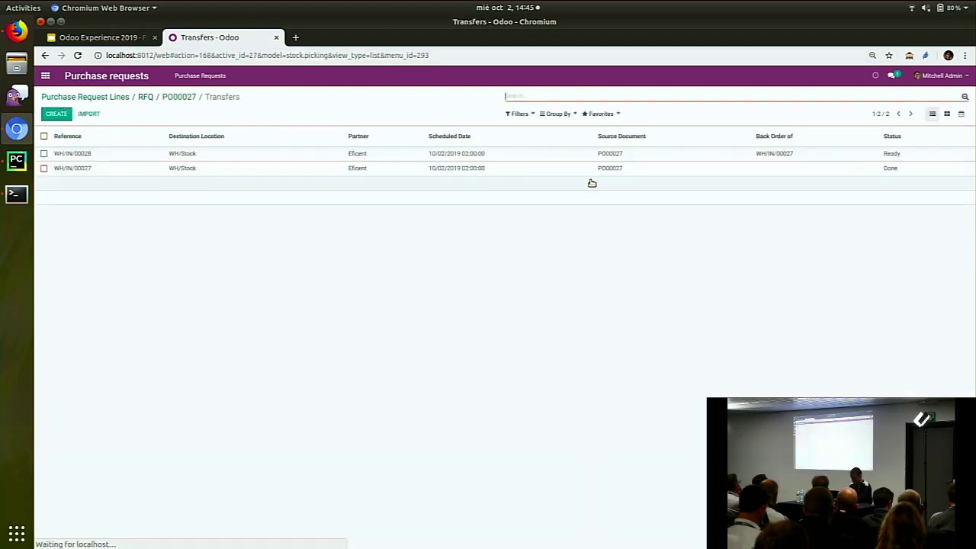
{"action": "left_click", "coordinate": [447, 156]}
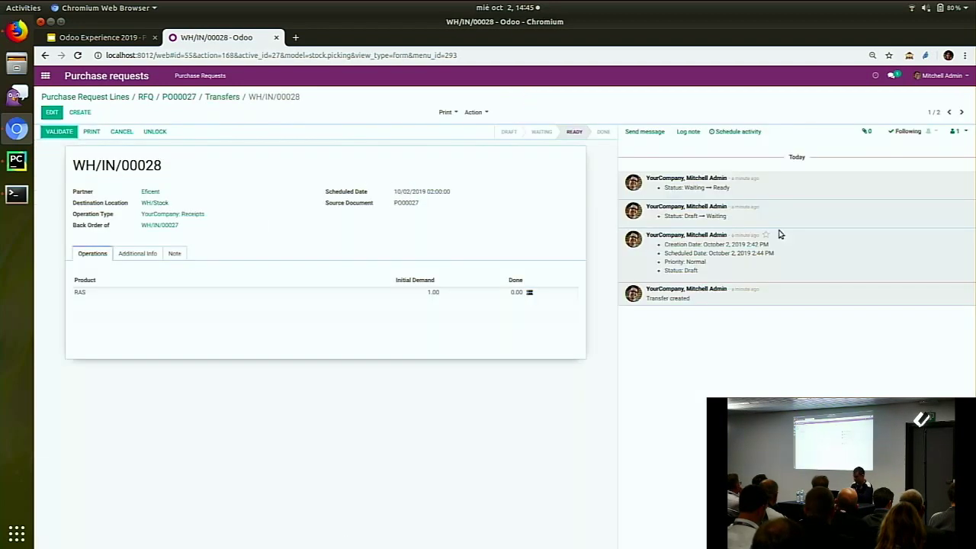
{"action": "left_click", "coordinate": [961, 112]}
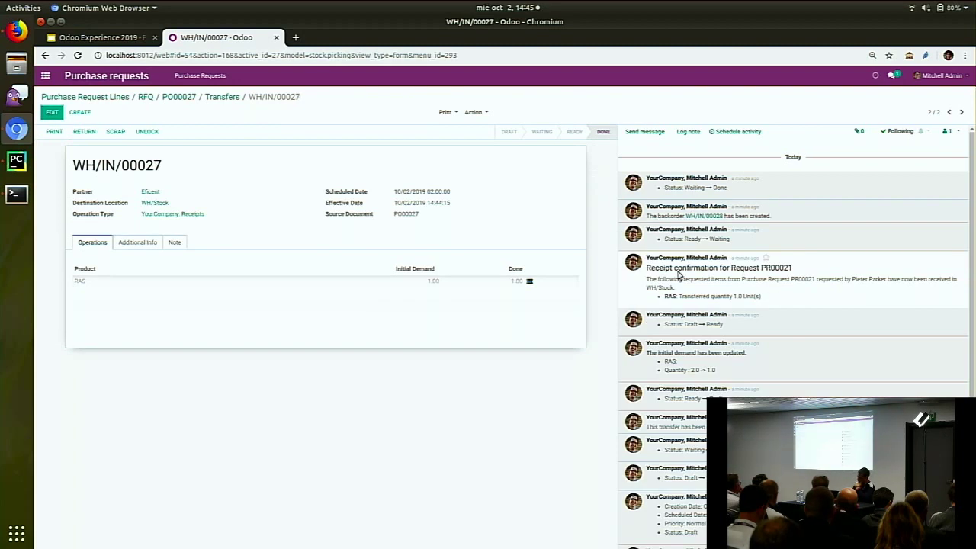
{"action": "left_click_drag", "start_coordinate": [635, 276], "coordinate": [795, 273]}
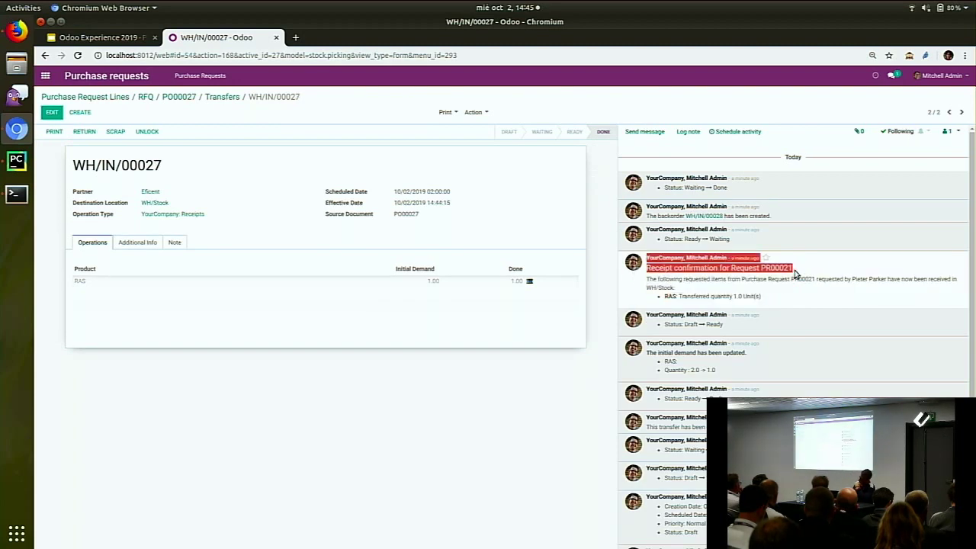
{"action": "left_click", "coordinate": [576, 369]}
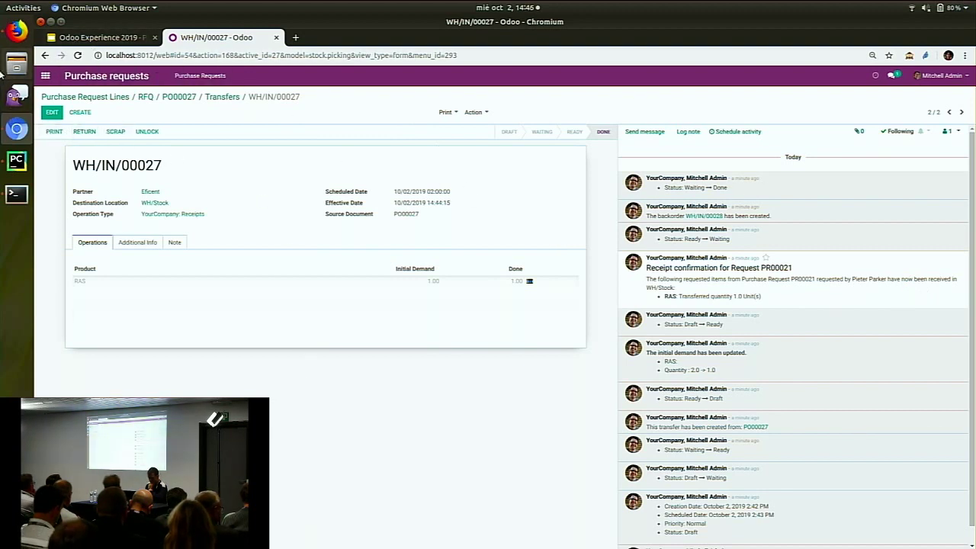
Validate backorder receipt WH/IN/00028 with an immediate transfer
{"action": "left_click", "coordinate": [223, 97]}
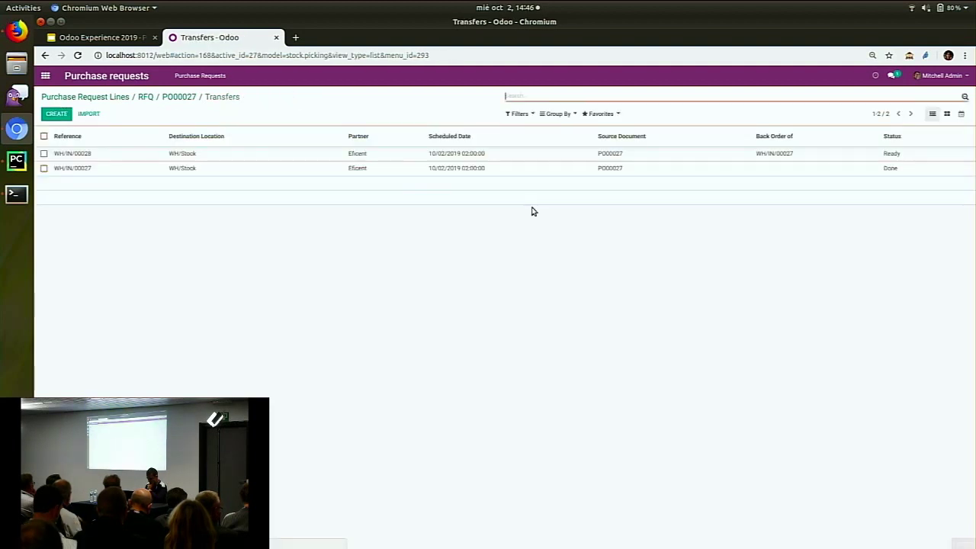
{"action": "left_click", "coordinate": [728, 158]}
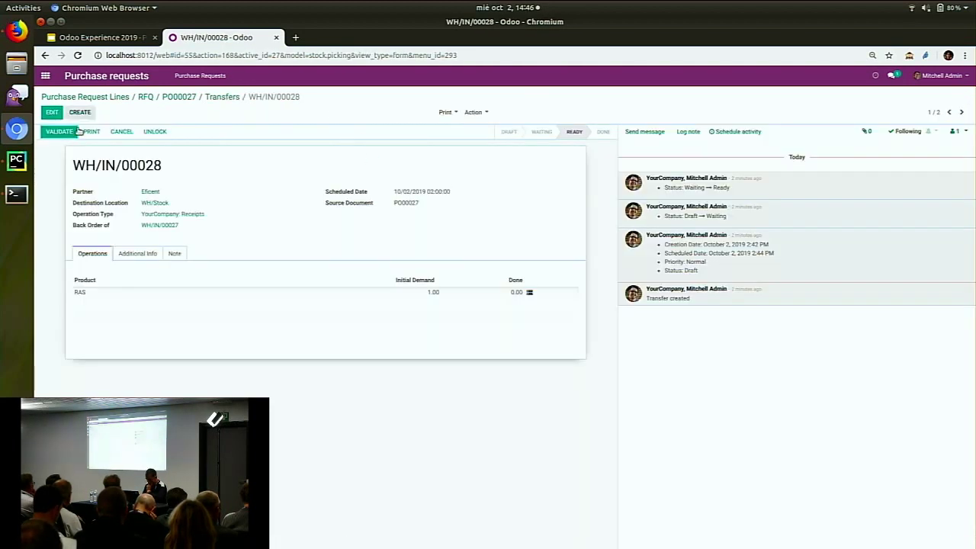
{"action": "left_click", "coordinate": [54, 131]}
{"action": "left_click", "coordinate": [301, 162]}
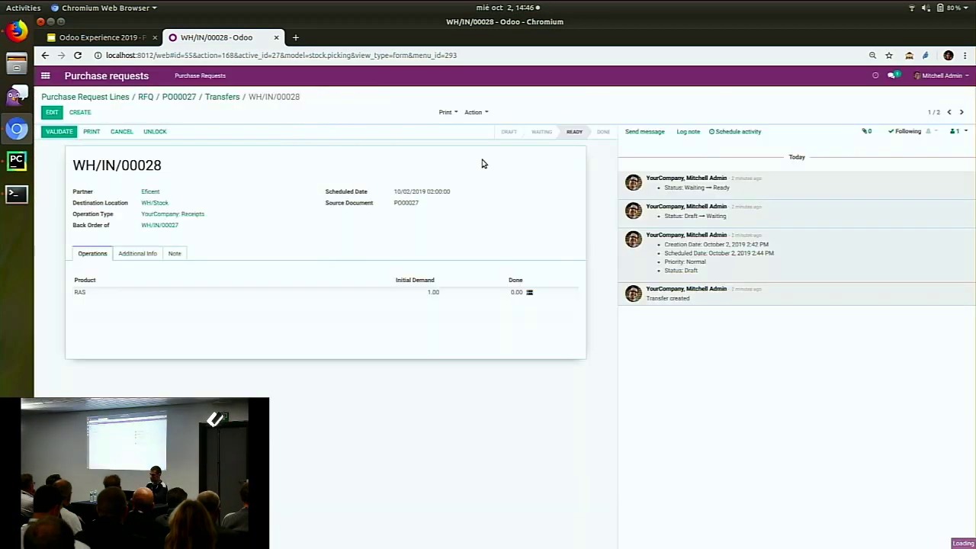
Check PO00027 now shows 2.00 received, then go to request PR00020 in Firefox
{"action": "left_click", "coordinate": [229, 96]}
{"action": "left_click", "coordinate": [183, 97]}
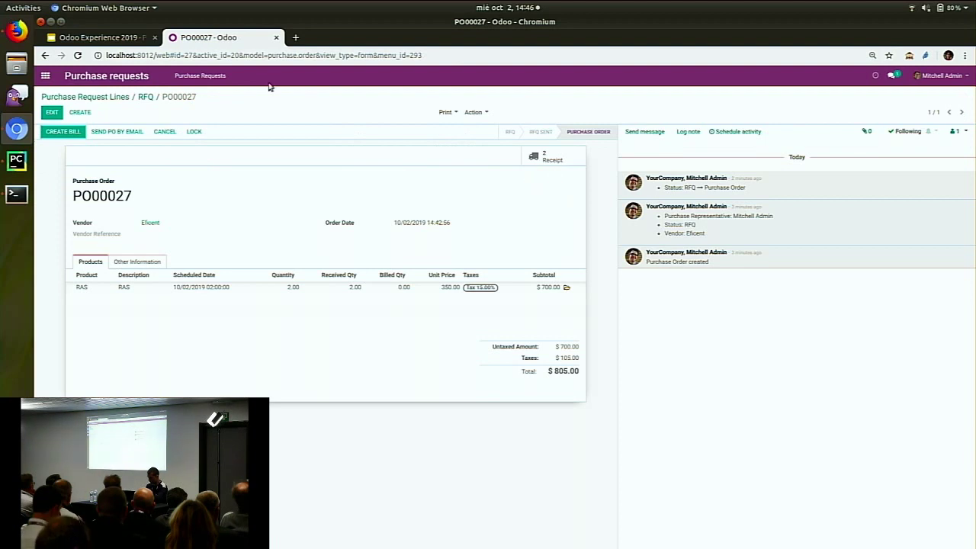
{"action": "left_click", "coordinate": [553, 157]}
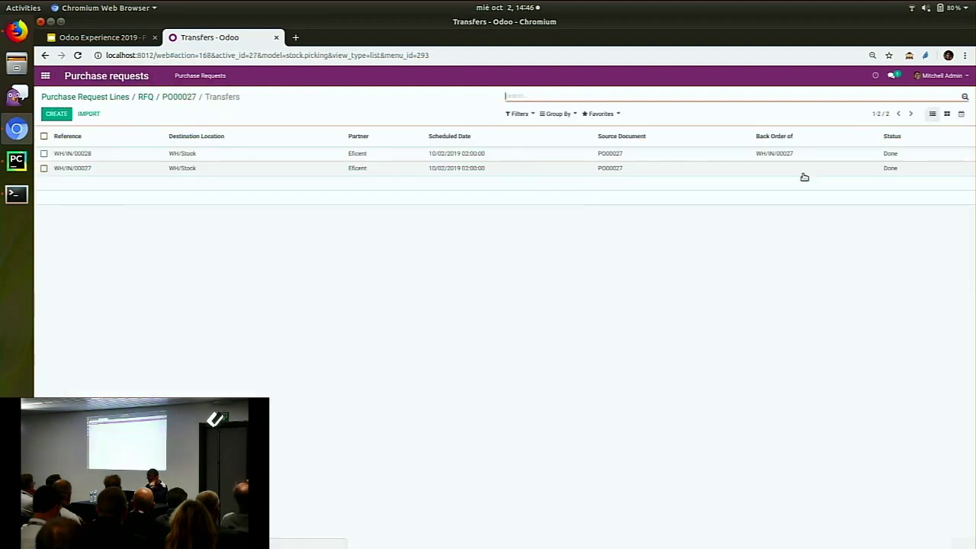
{"action": "left_click", "coordinate": [14, 33]}
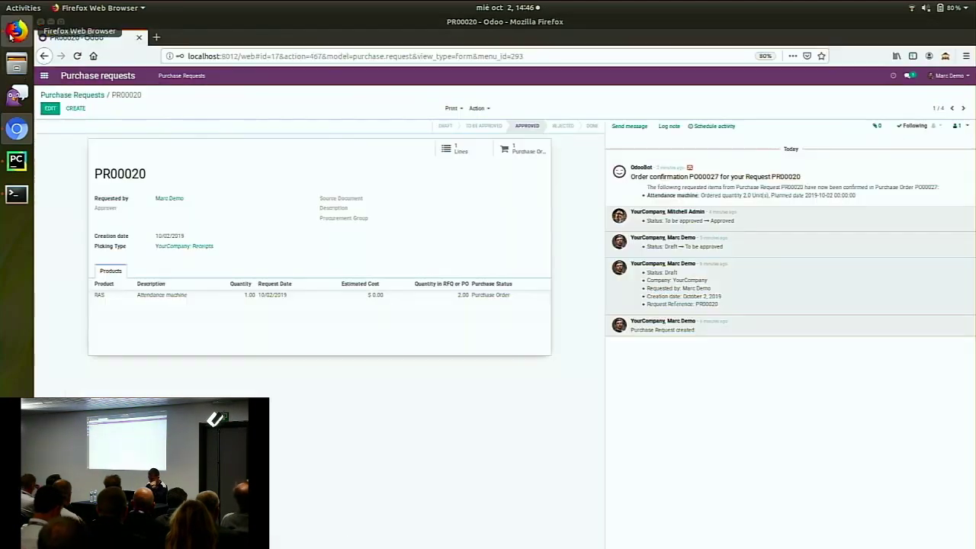
Reload PR00020 to see the WH/IN/00028 receipt confirmation, then sign out
{"action": "left_click", "coordinate": [77, 55]}
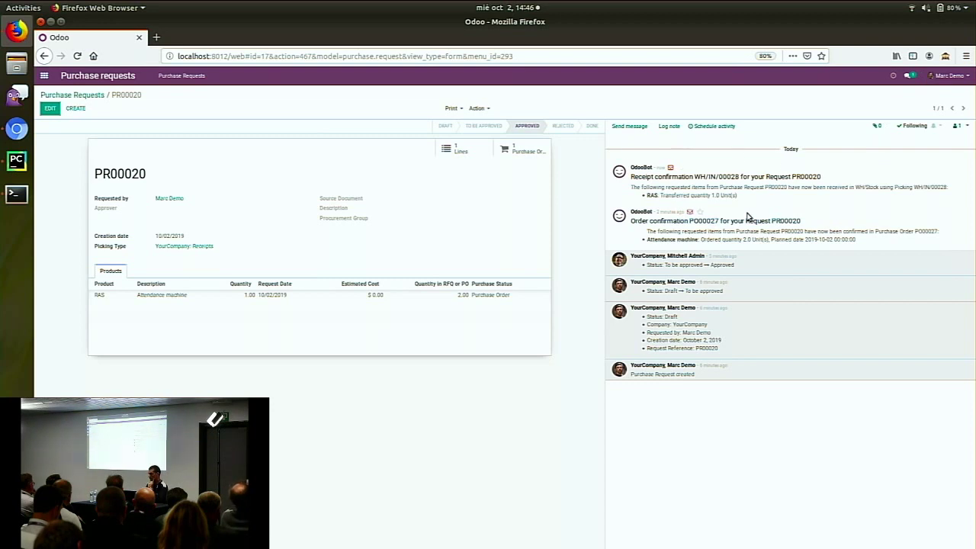
{"action": "left_click", "coordinate": [965, 74]}
{"action": "left_click", "coordinate": [938, 153]}
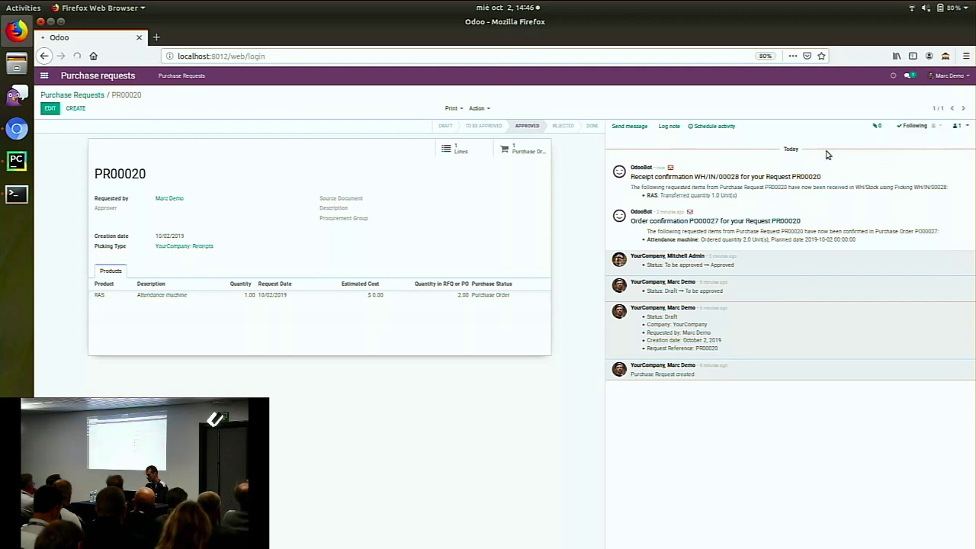
Log in as another user and expand their Purchase Requests group, PR00021 down to PR00013
{"action": "type", "text": "pieter"}
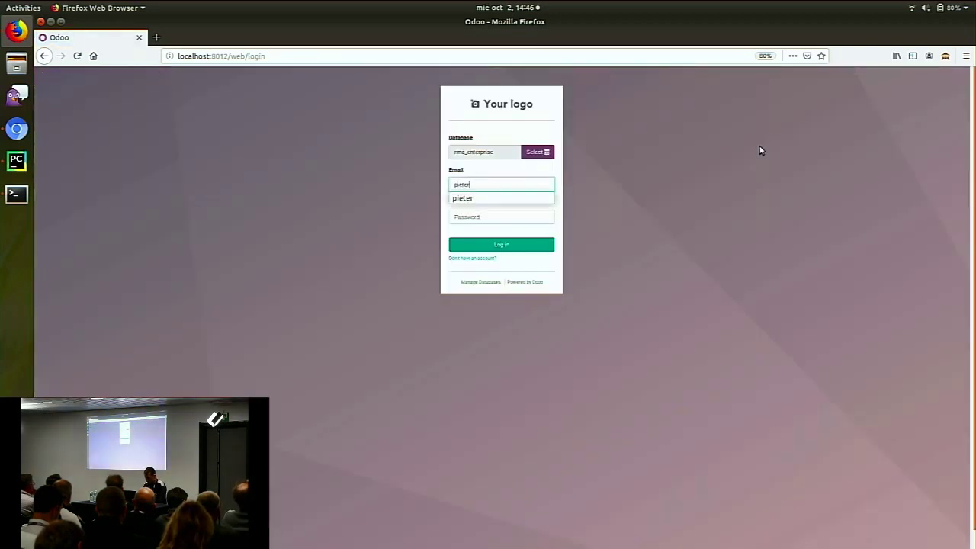
{"action": "key", "text": "Tab"}
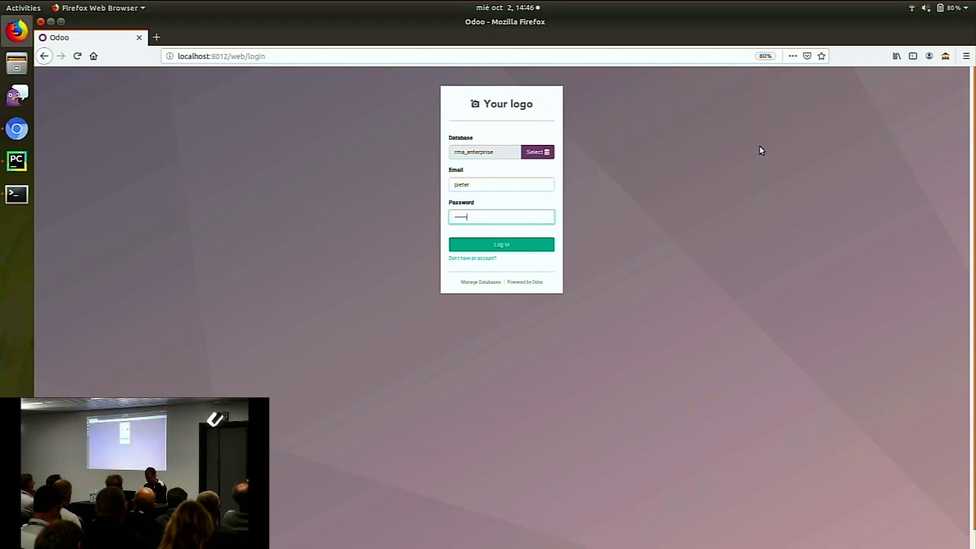
{"action": "key", "text": "Return"}
{"action": "left_click", "coordinate": [542, 230]}
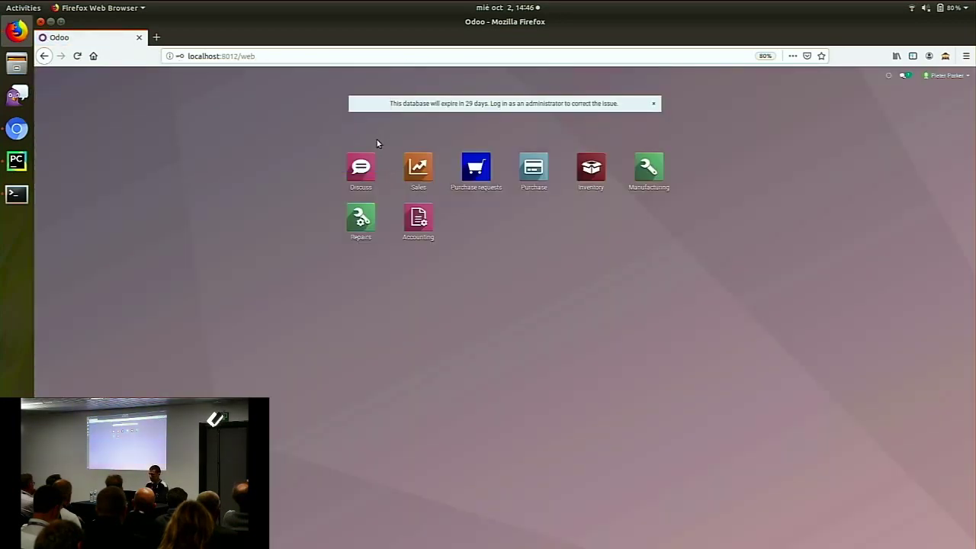
{"action": "left_click", "coordinate": [475, 181]}
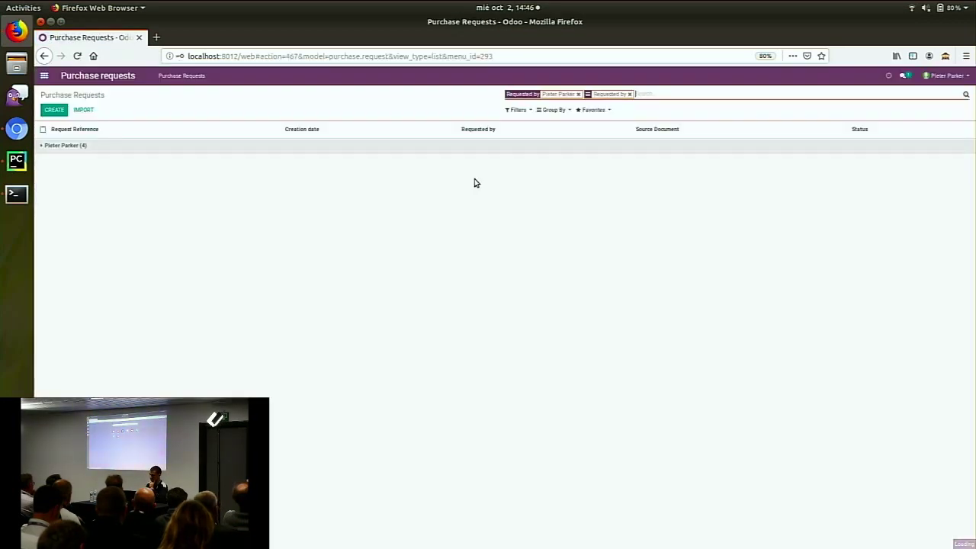
{"action": "left_click", "coordinate": [386, 147]}
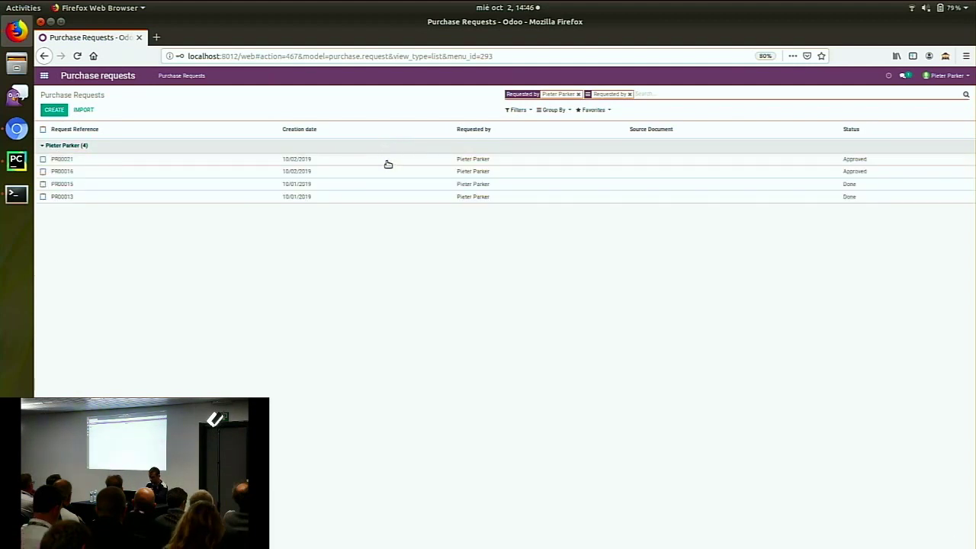
{"action": "left_click", "coordinate": [388, 164]}
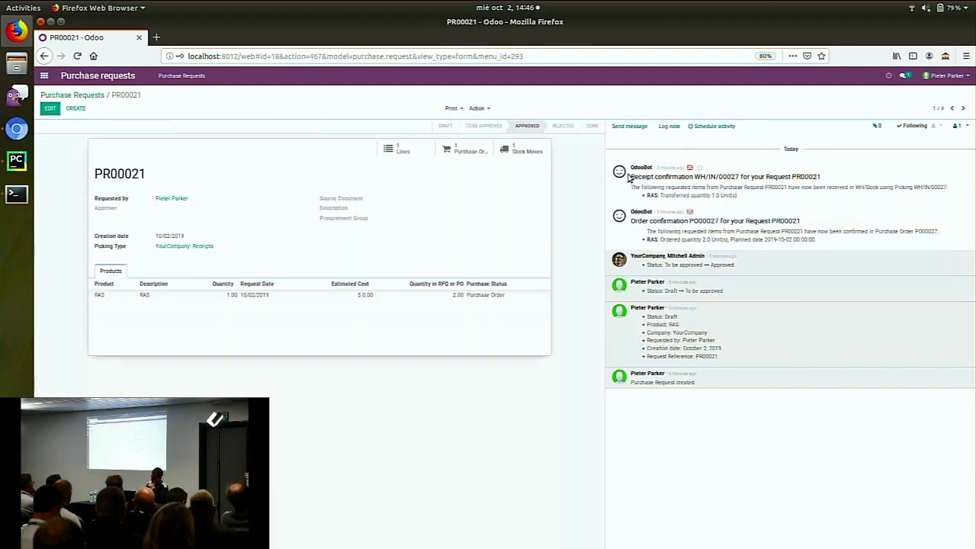
{"action": "left_click_drag", "start_coordinate": [630, 178], "coordinate": [815, 175]}
{"action": "left_click", "coordinate": [845, 174]}
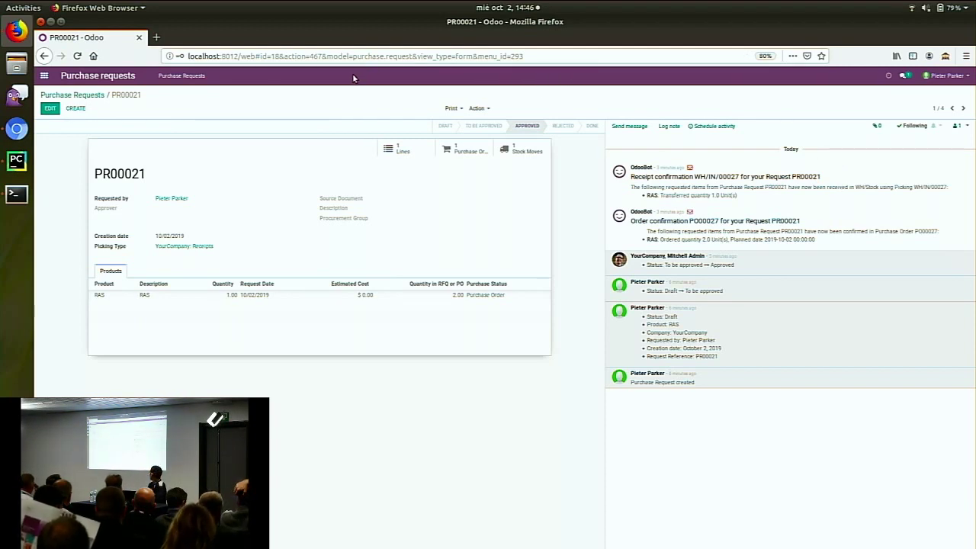
{"action": "left_click", "coordinate": [182, 76]}
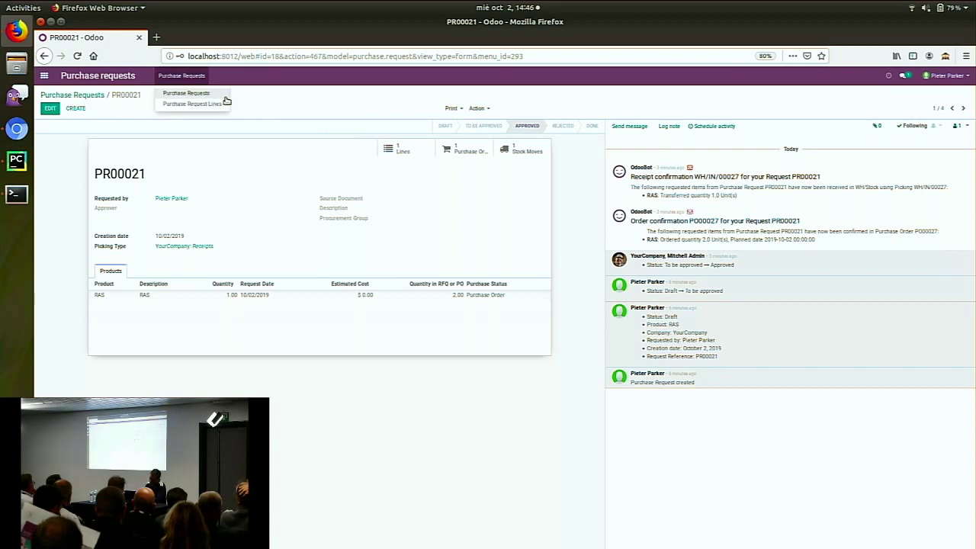
{"action": "left_click", "coordinate": [222, 93]}
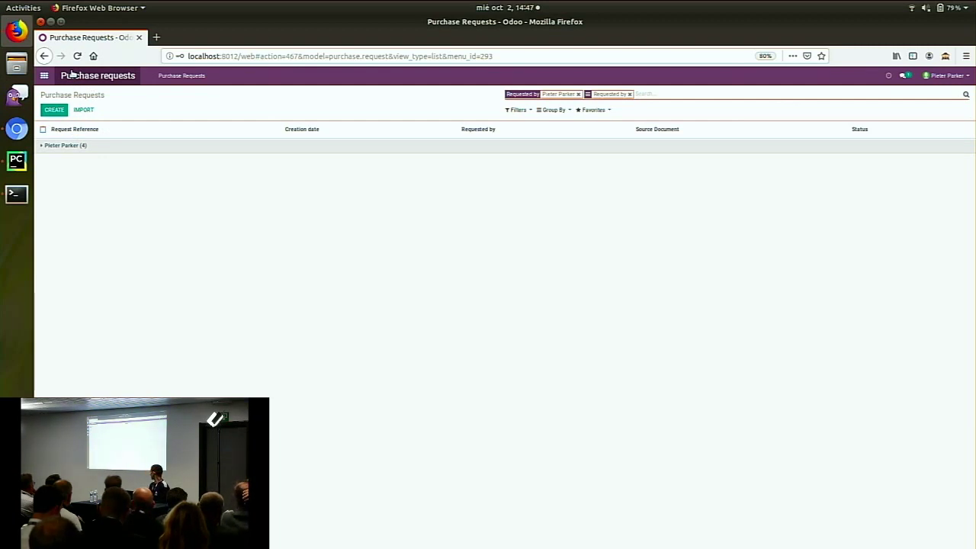
In the Chromium session, open the Purchase app's Products catalogue
{"action": "left_click", "coordinate": [45, 76]}
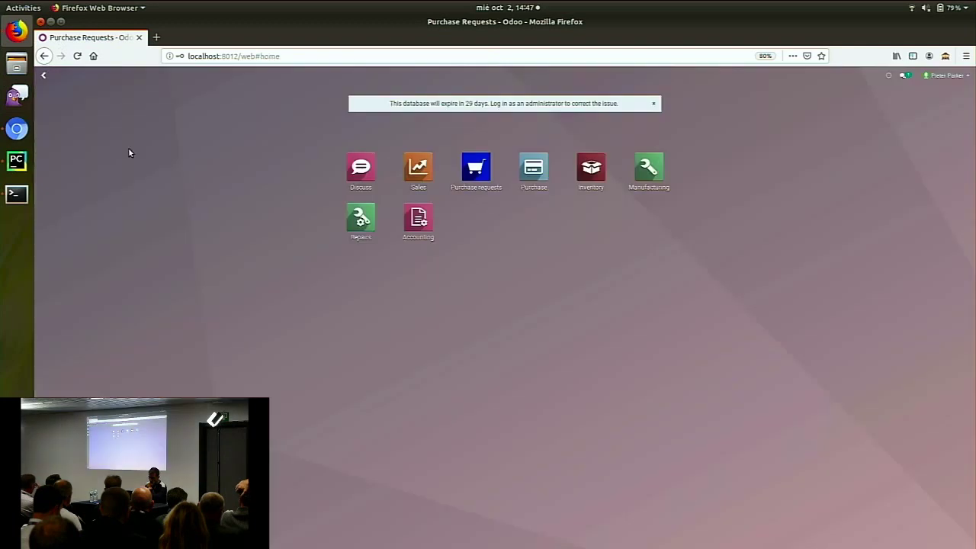
{"action": "left_click", "coordinate": [17, 129]}
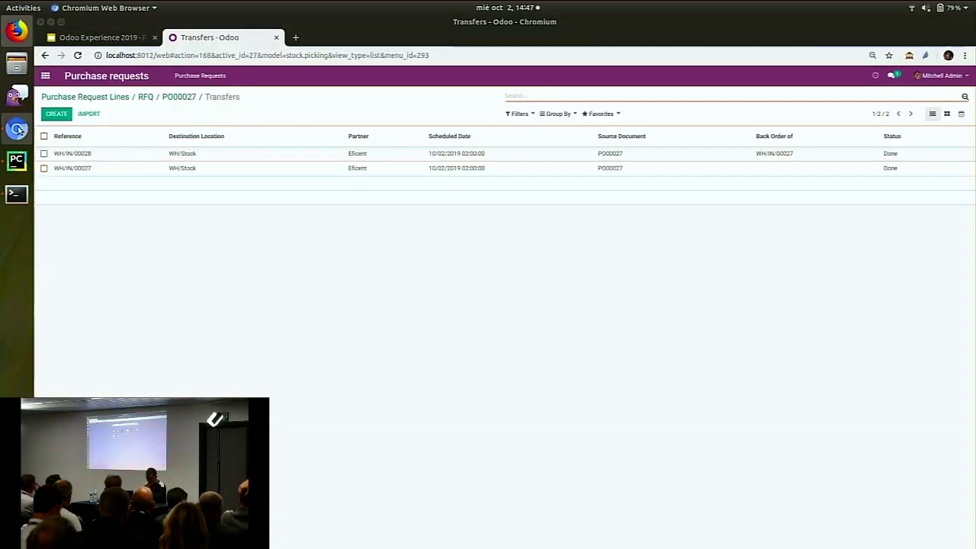
{"action": "left_click", "coordinate": [44, 75]}
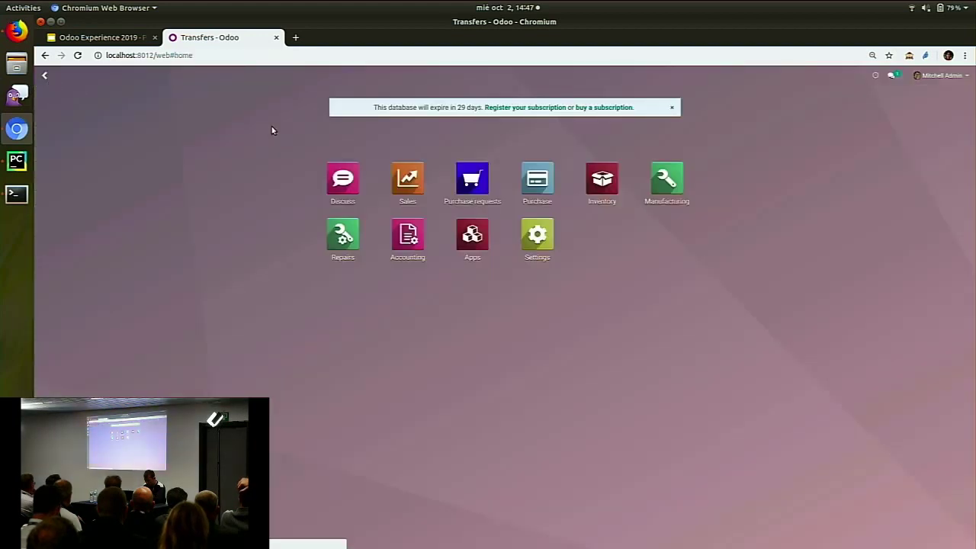
{"action": "left_click", "coordinate": [538, 179]}
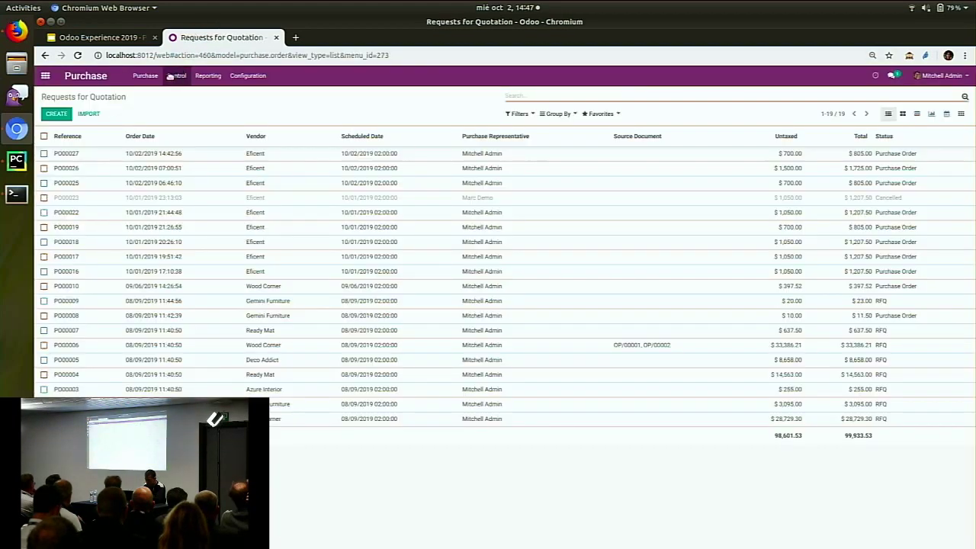
{"action": "left_click", "coordinate": [176, 77]}
{"action": "left_click", "coordinate": [147, 77]}
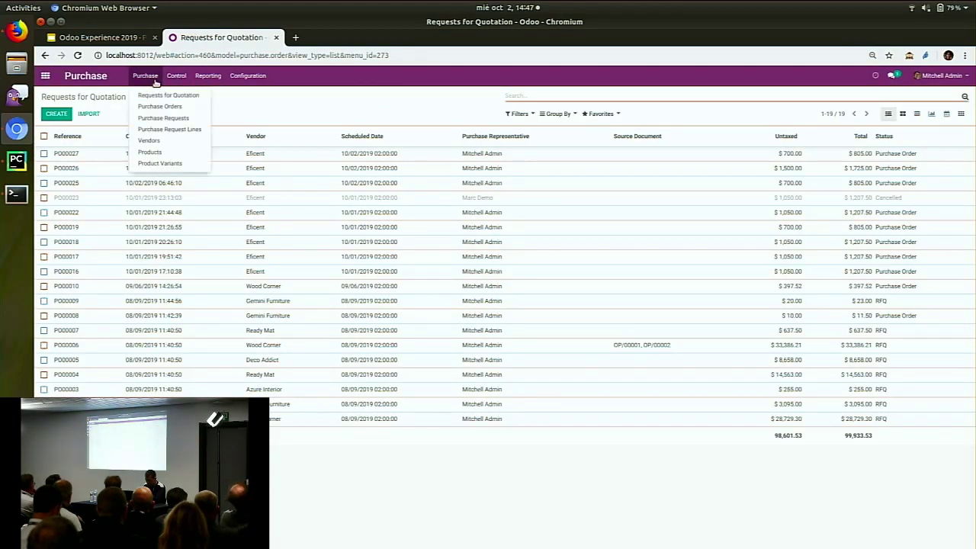
{"action": "left_click", "coordinate": [171, 152]}
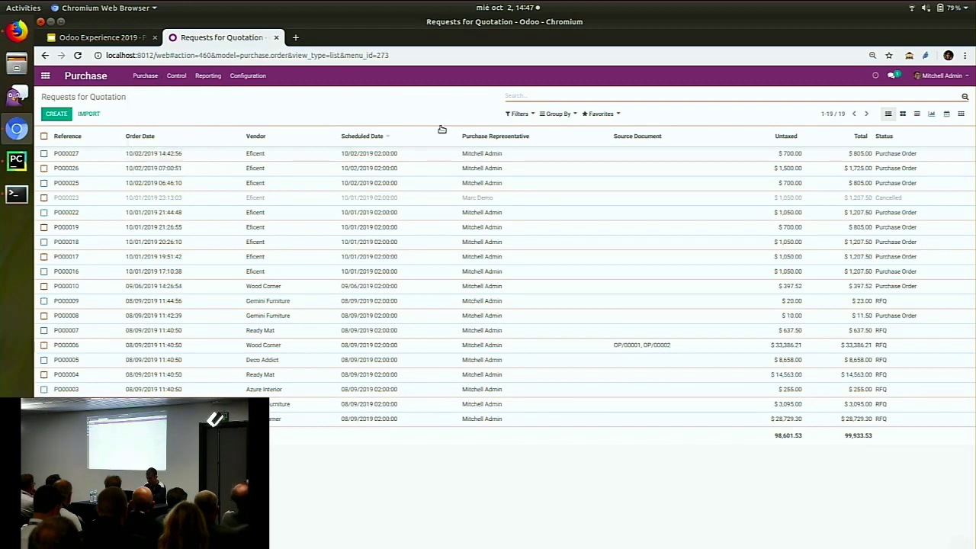
Search the products for 'ras' and open the RAS product
{"action": "key", "text": "BackSpace"}
{"action": "type", "text": "ras"}
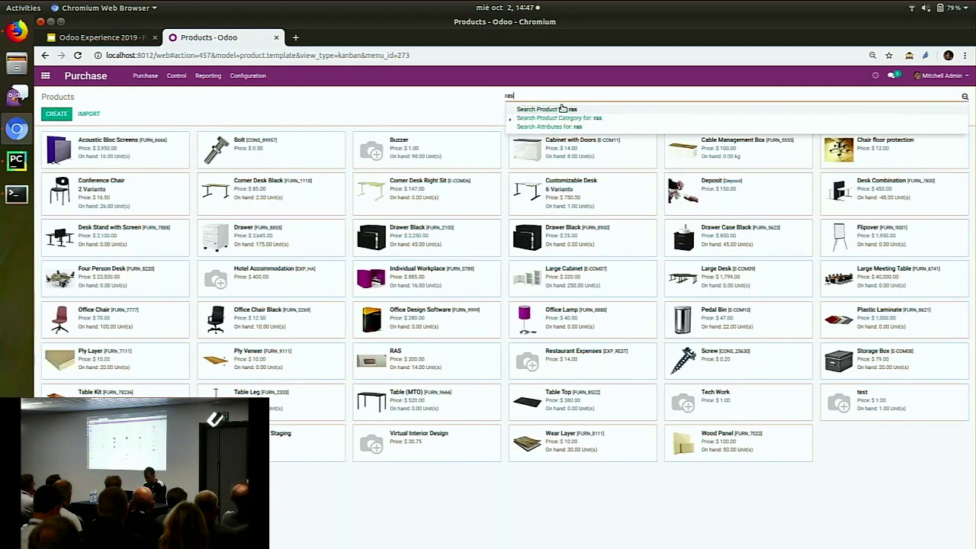
{"action": "key", "text": "Return"}
{"action": "left_click", "coordinate": [179, 151]}
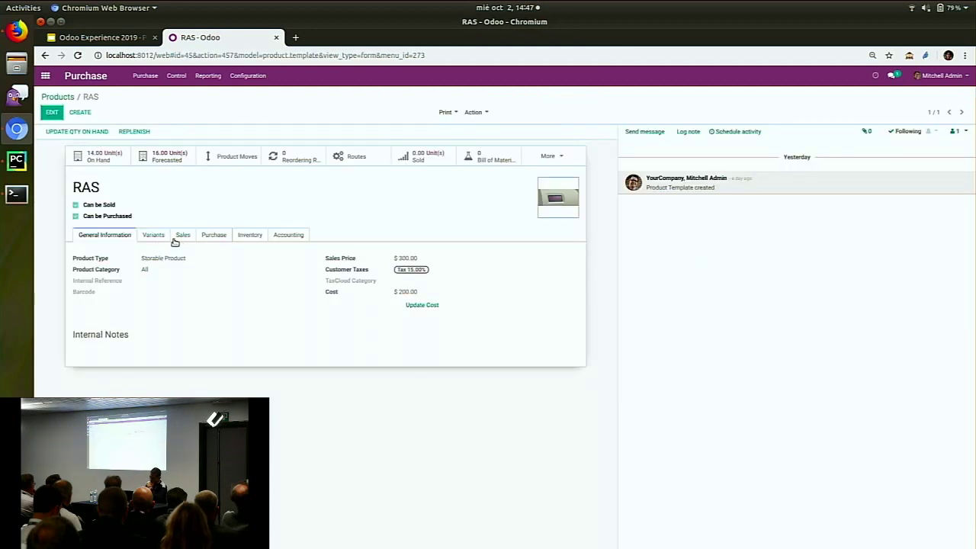
Review RAS's Purchase Request setting and its Make To Order, Manufacture and Buy routes
{"action": "left_click", "coordinate": [251, 234]}
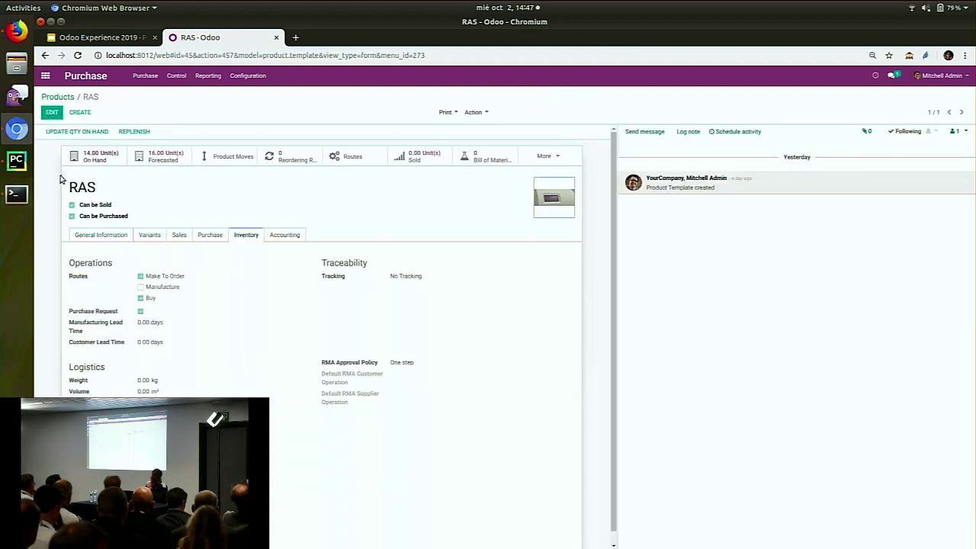
{"action": "left_click_drag", "start_coordinate": [70, 313], "coordinate": [152, 311]}
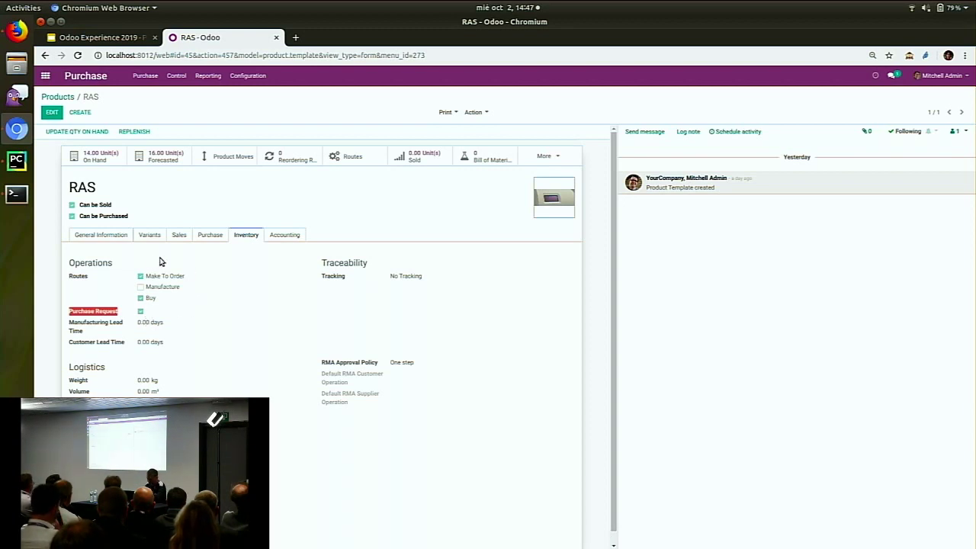
{"action": "left_click_drag", "start_coordinate": [202, 283], "coordinate": [61, 279]}
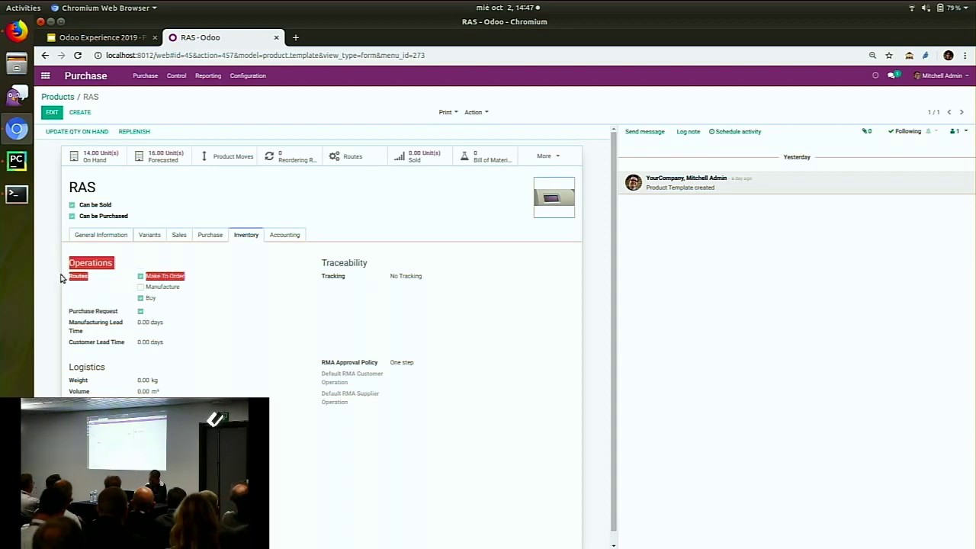
{"action": "left_click", "coordinate": [251, 304]}
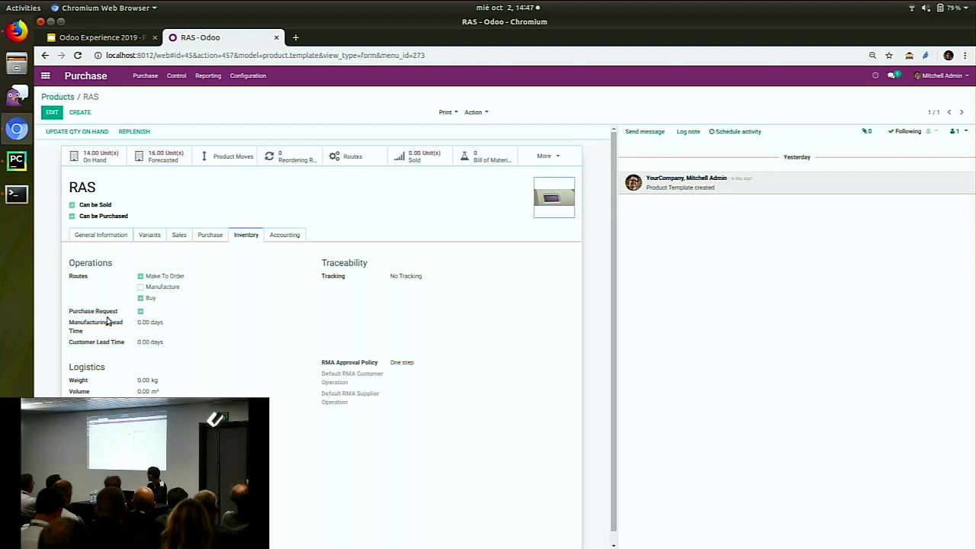
{"action": "left_click_drag", "start_coordinate": [162, 302], "coordinate": [129, 296]}
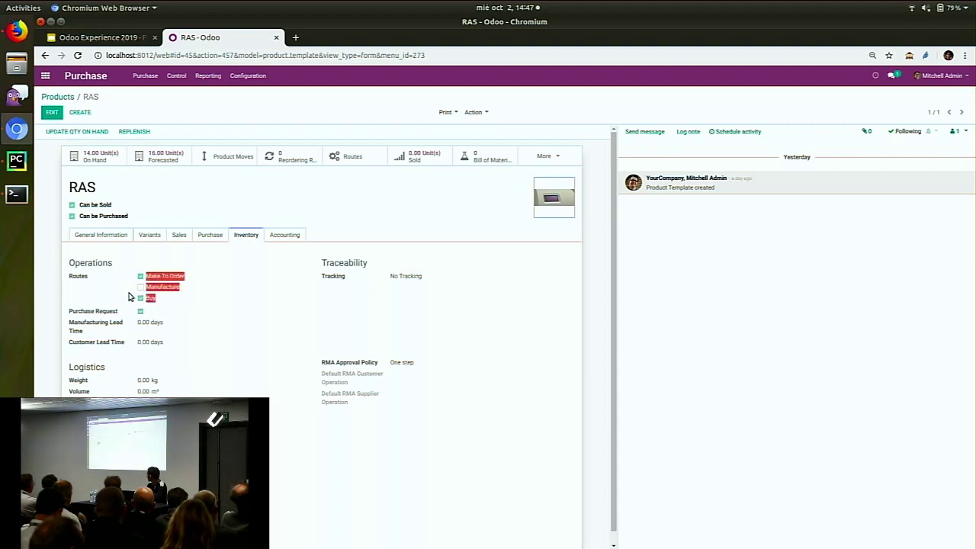
{"action": "left_click", "coordinate": [241, 327]}
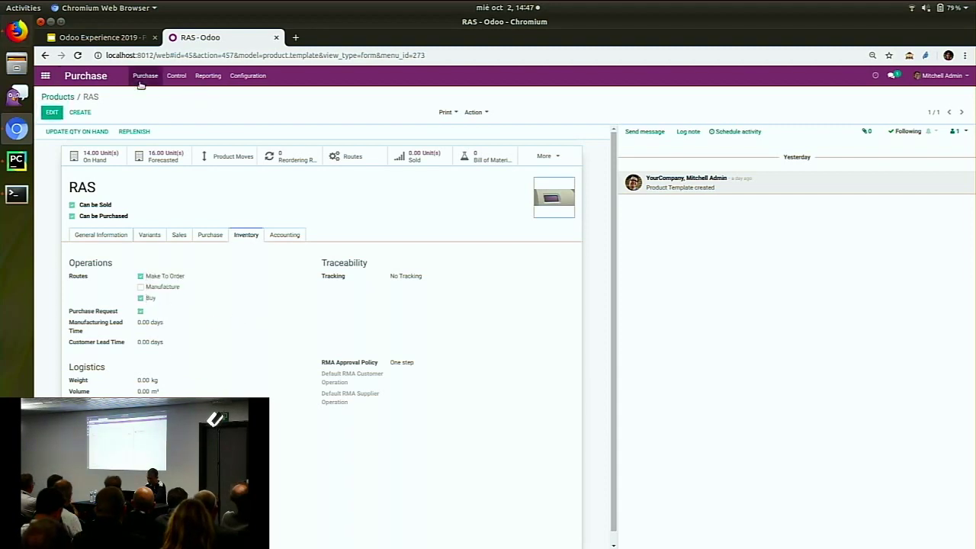
{"action": "left_click", "coordinate": [43, 77]}
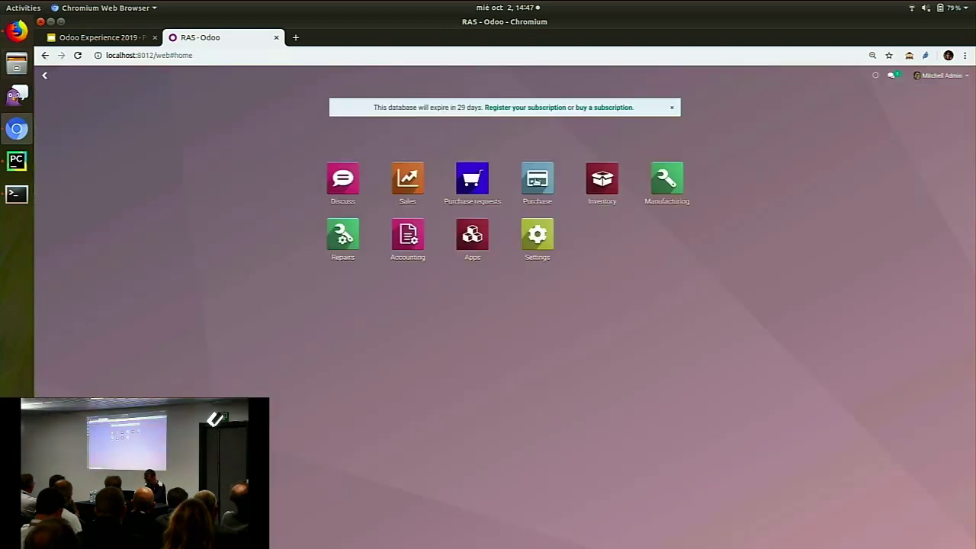
Start a new quotation for customer Azure Interior with one RAS product line
{"action": "left_click", "coordinate": [408, 186]}
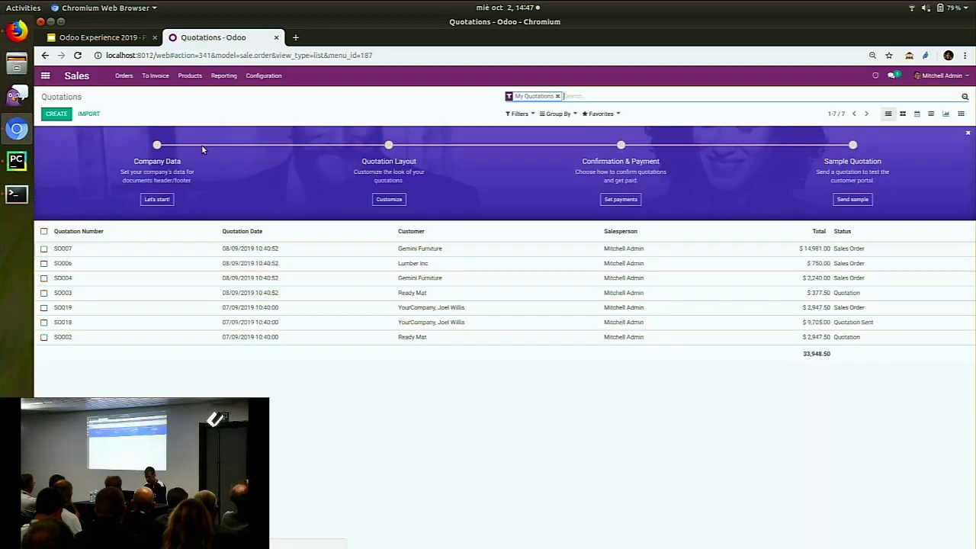
{"action": "left_click", "coordinate": [71, 113]}
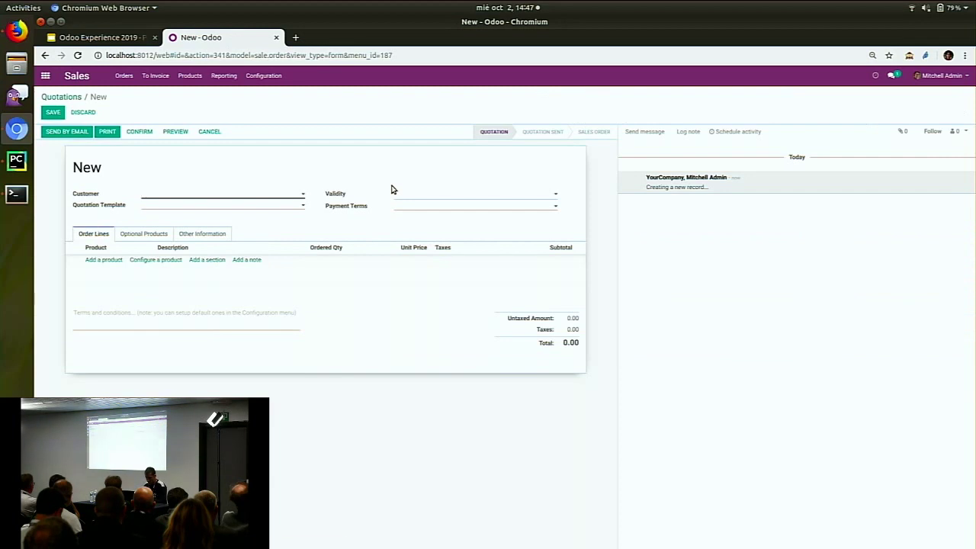
{"action": "type", "text": "a"}
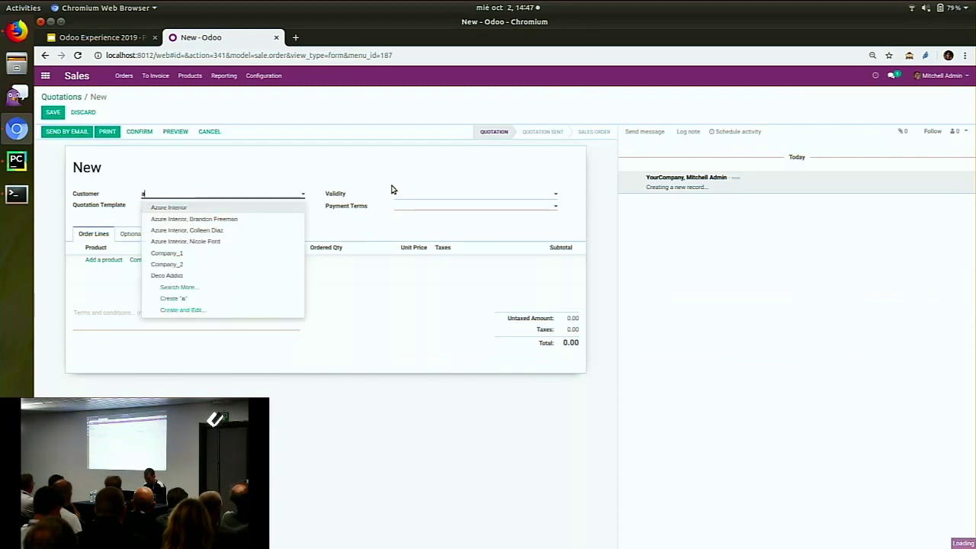
{"action": "left_click", "coordinate": [259, 211]}
{"action": "left_click", "coordinate": [114, 260]}
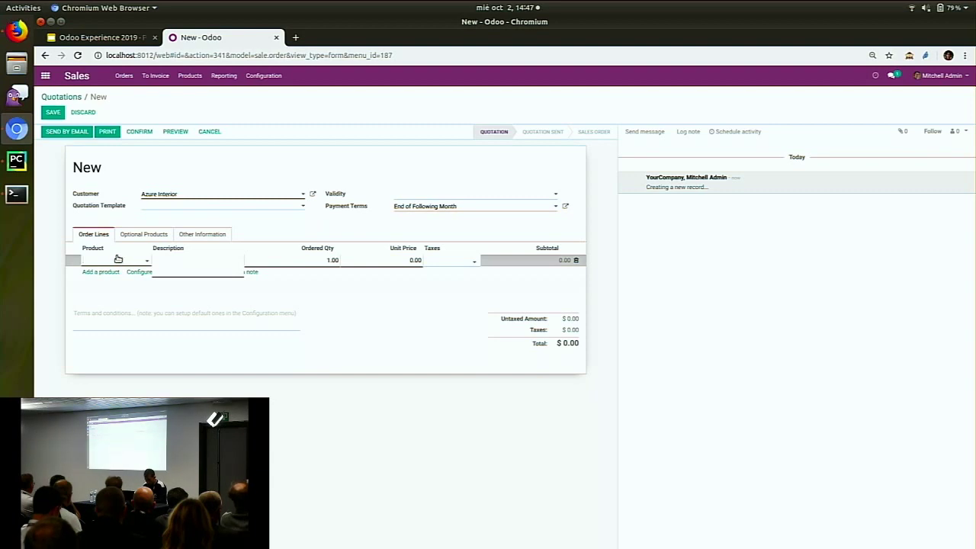
{"action": "left_click", "coordinate": [119, 273]}
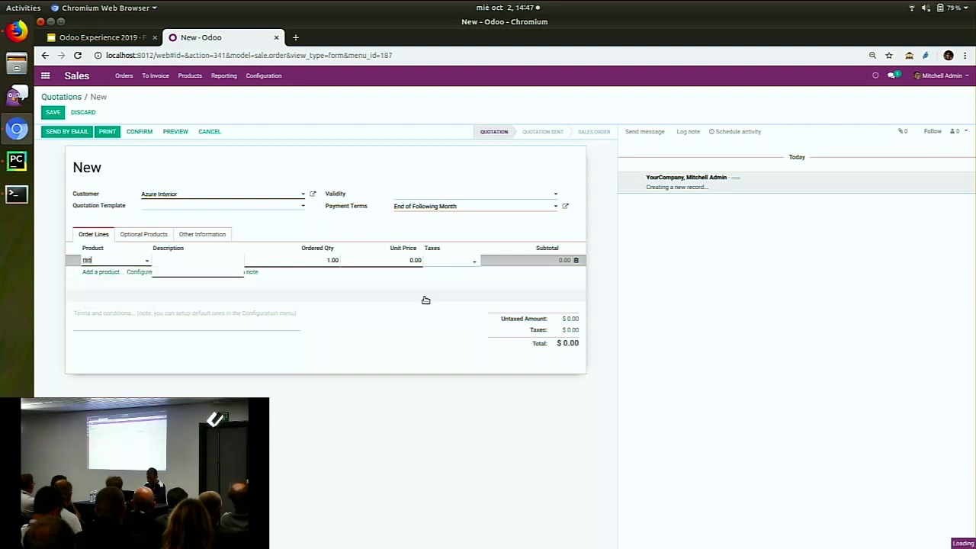
Save quotation SO020, confirm it, and open its delivery WH/OUT/00010
{"action": "left_click", "coordinate": [53, 112]}
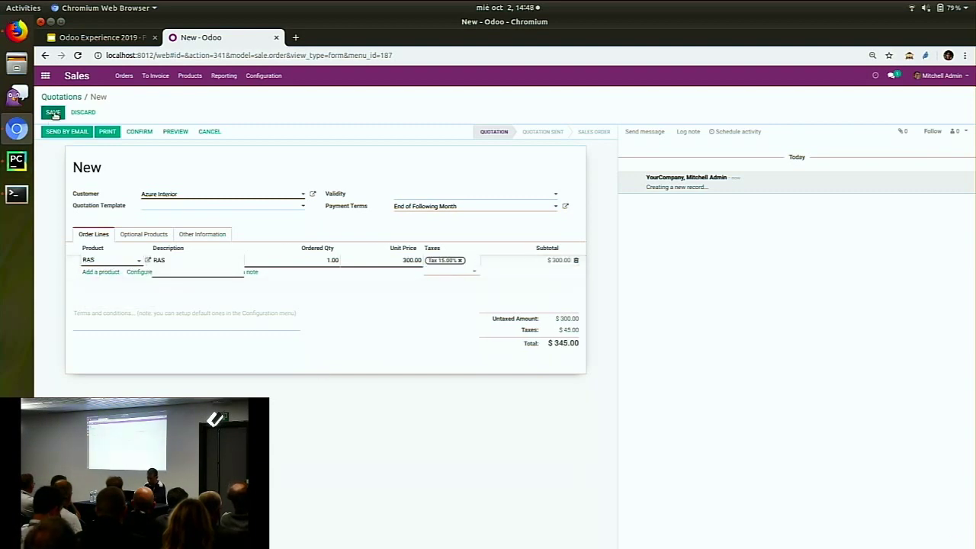
{"action": "left_click", "coordinate": [139, 132]}
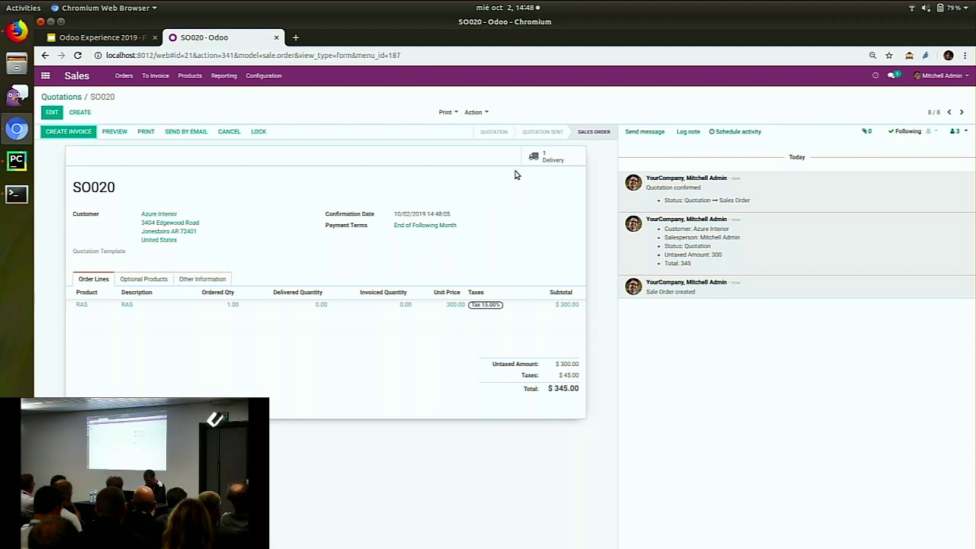
{"action": "left_click", "coordinate": [546, 156]}
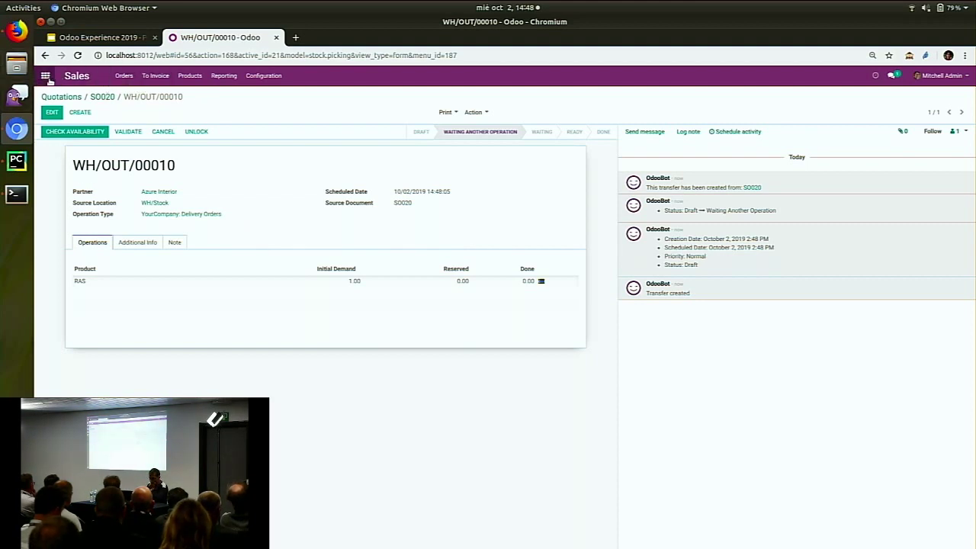
Clear the To Approve filters so Purchase Requests lists all ten, including draft PR00022
{"action": "left_click", "coordinate": [45, 75]}
{"action": "left_click", "coordinate": [468, 181]}
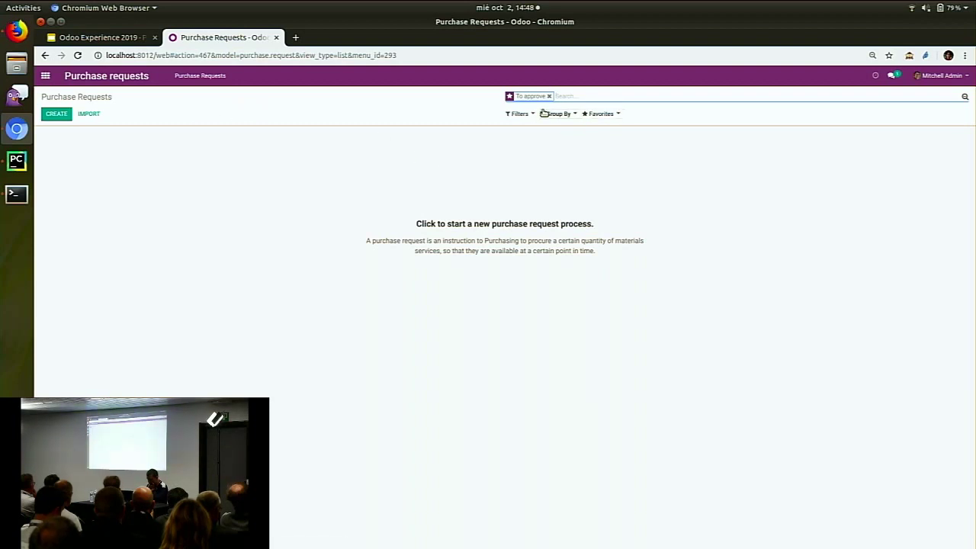
{"action": "left_click", "coordinate": [519, 114]}
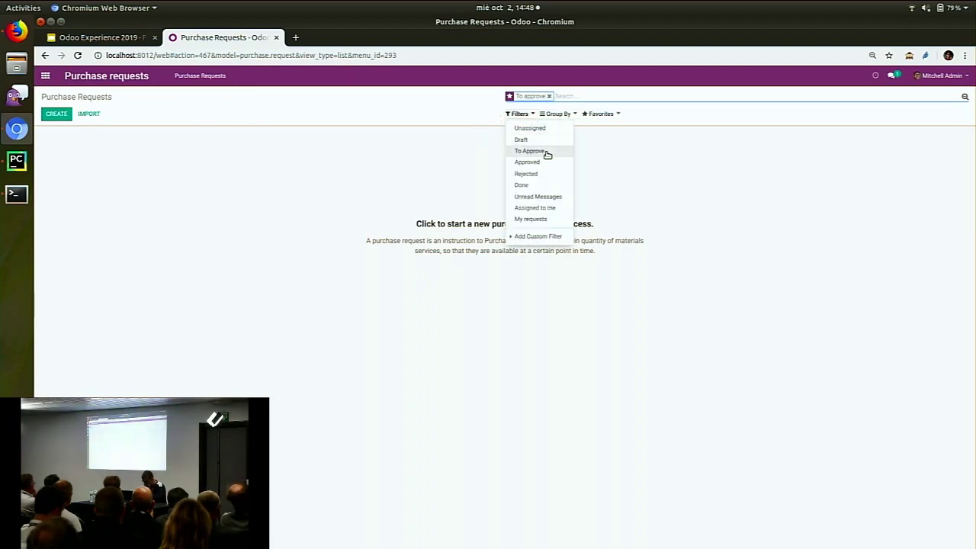
{"action": "left_click", "coordinate": [546, 152]}
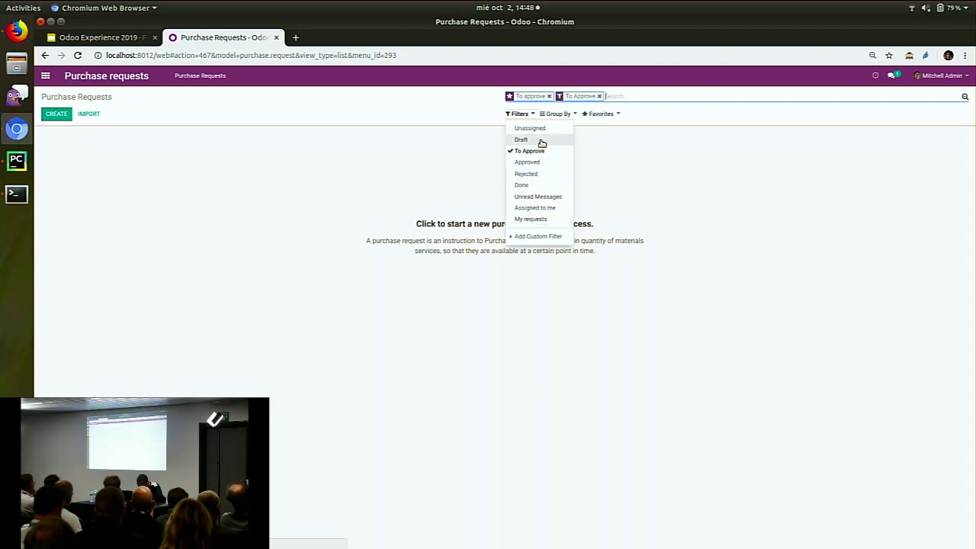
{"action": "left_click", "coordinate": [600, 97]}
{"action": "left_click", "coordinate": [549, 96]}
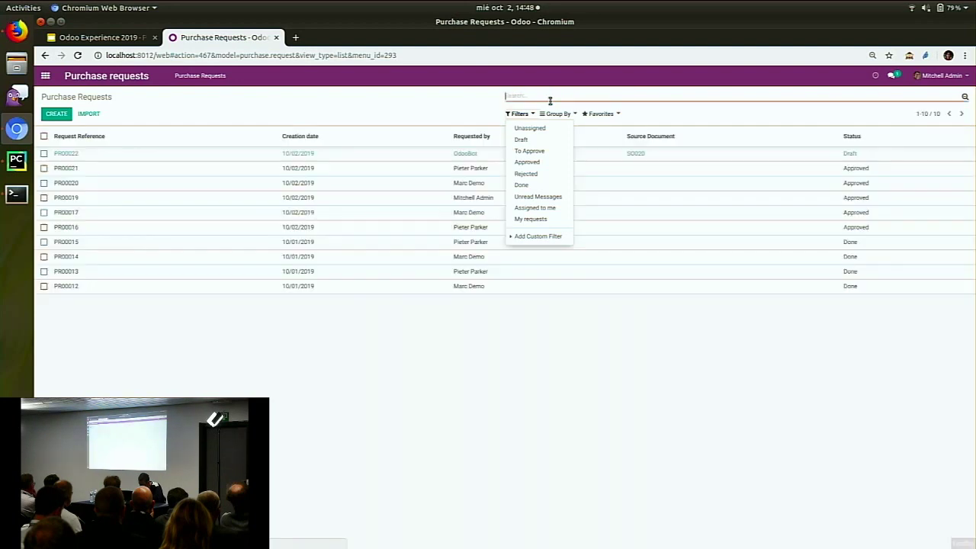
{"action": "left_click", "coordinate": [571, 313]}
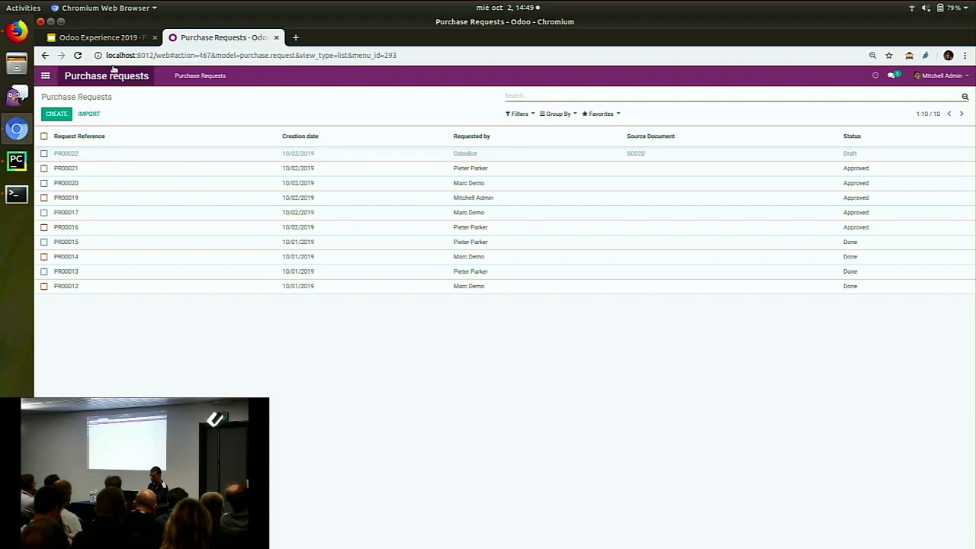
Open delivery WH/OUT/00010 from sales order S0020, then bring the presentation tab forward
{"action": "left_click", "coordinate": [47, 76]}
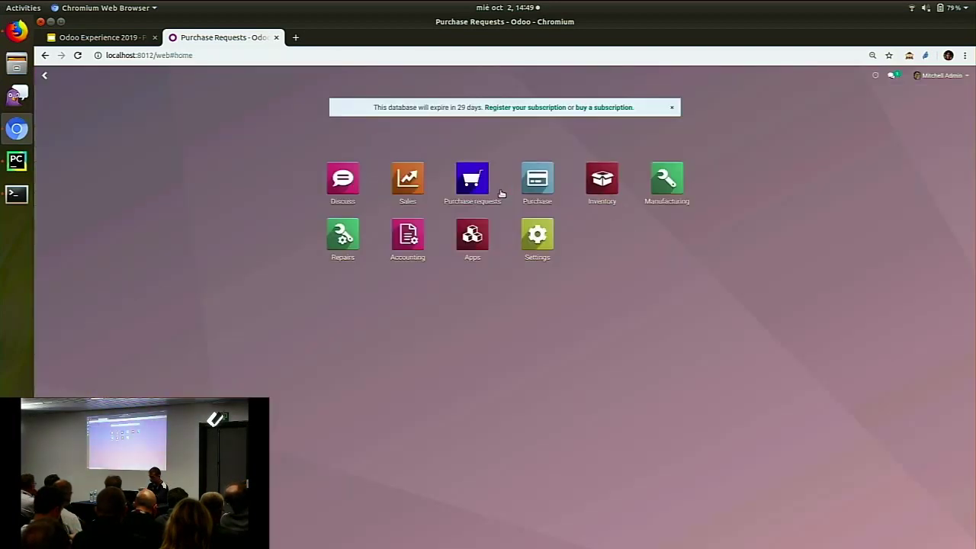
{"action": "left_click", "coordinate": [394, 178]}
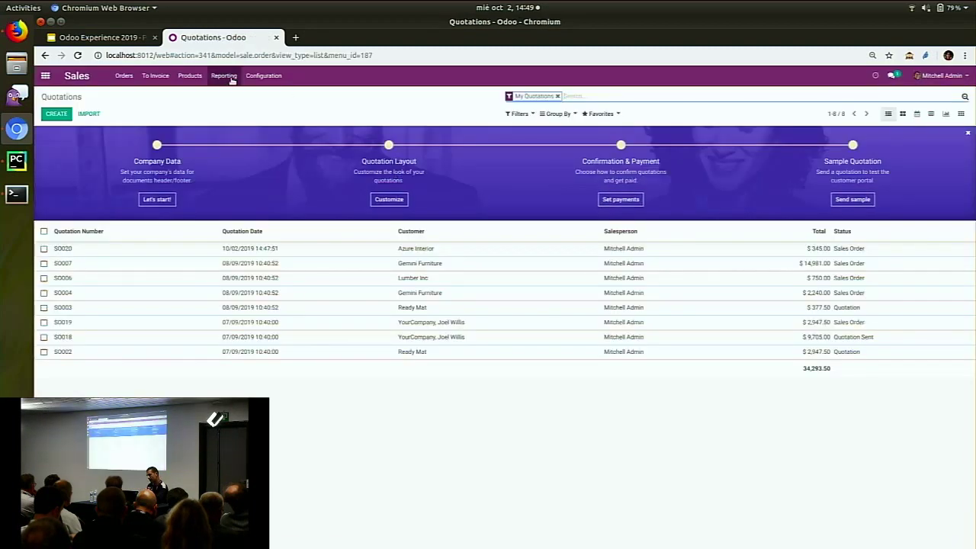
{"action": "left_click", "coordinate": [190, 76]}
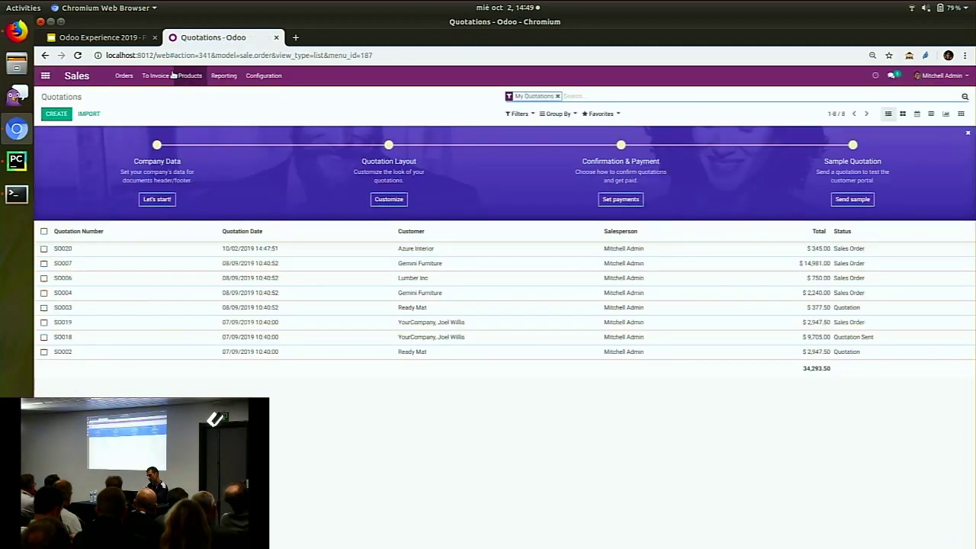
{"action": "left_click", "coordinate": [190, 76]}
{"action": "left_click", "coordinate": [200, 255]}
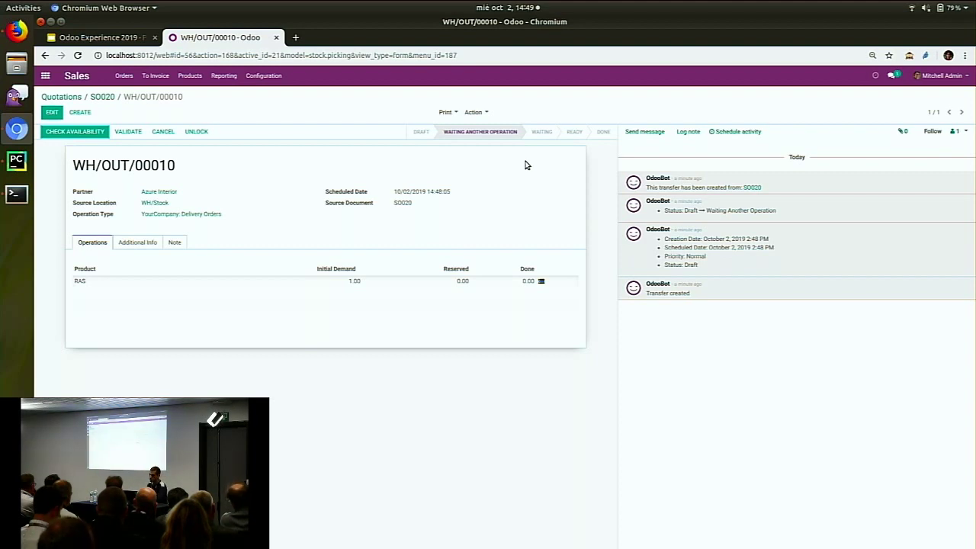
{"action": "left_click", "coordinate": [103, 41]}
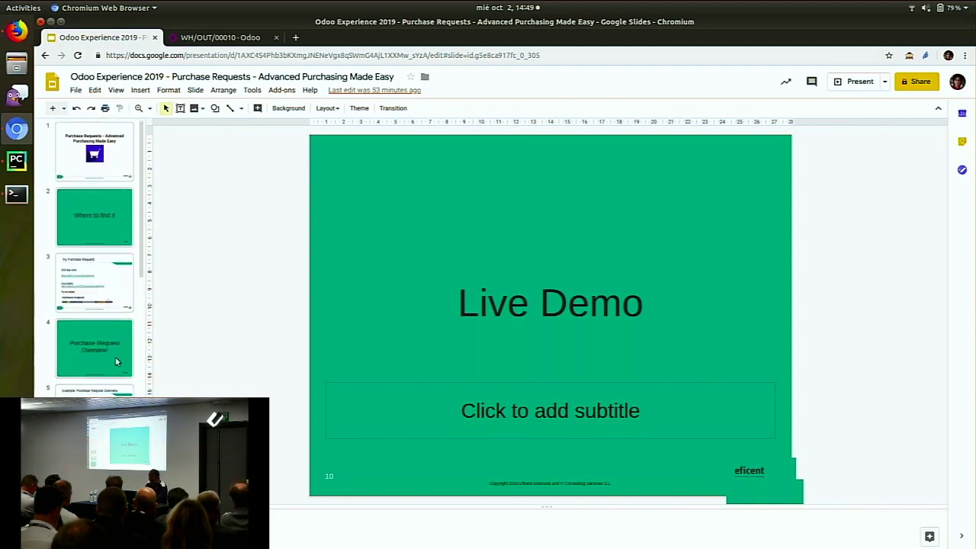
Show slide 6, Purchase Request Overview, then switch back to Odoo in Firefox
{"action": "left_click", "coordinate": [94, 481]}
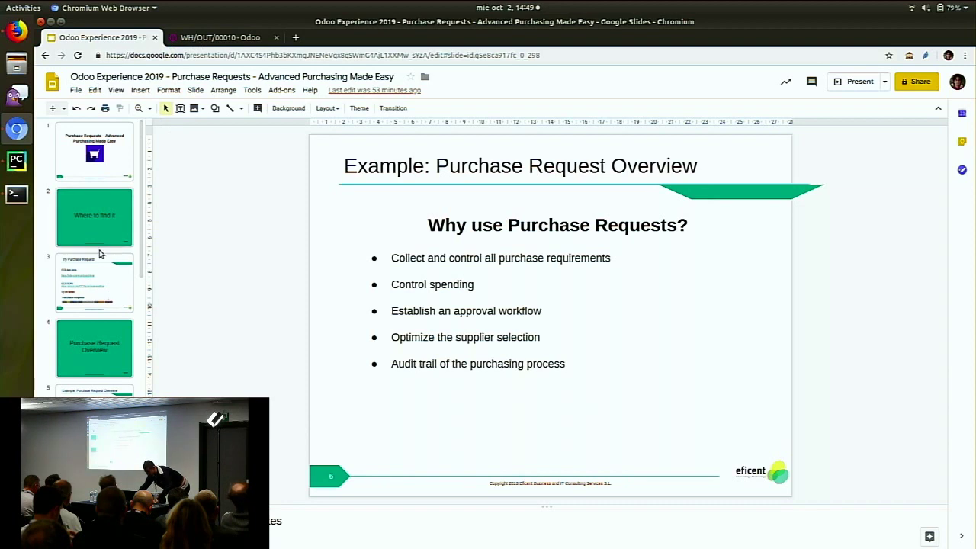
{"action": "left_click", "coordinate": [17, 31]}
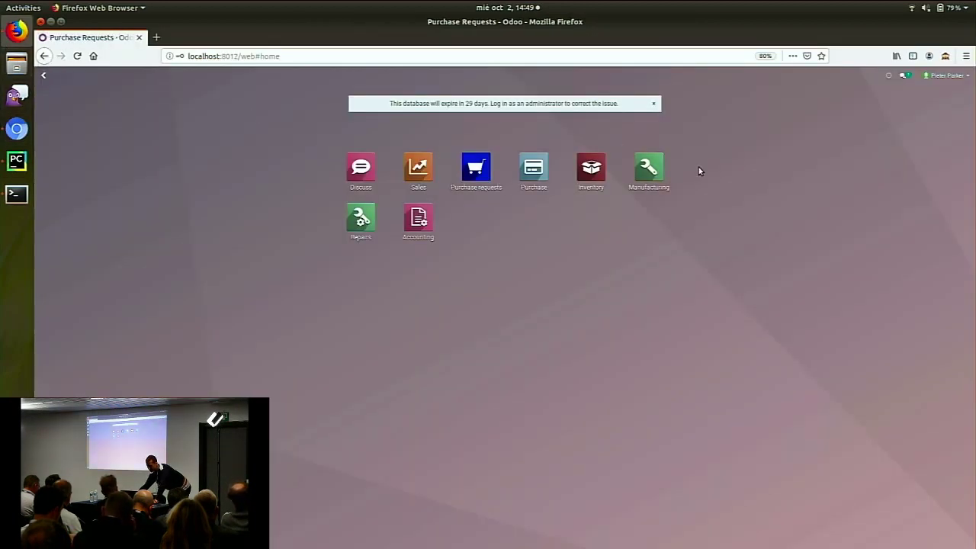
Open the Purchase requests app and go to the Purchase Request Lines list
{"action": "left_click", "coordinate": [475, 168]}
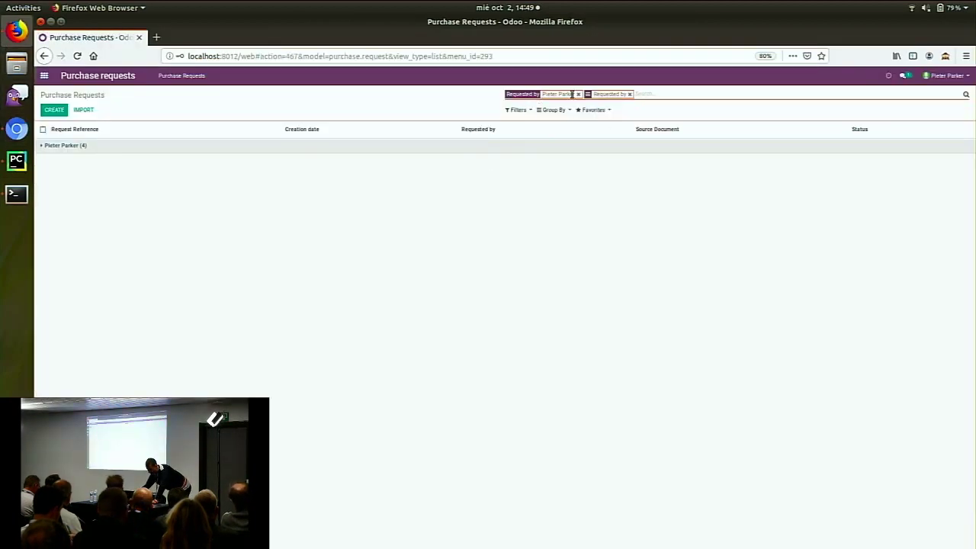
{"action": "left_click", "coordinate": [516, 108]}
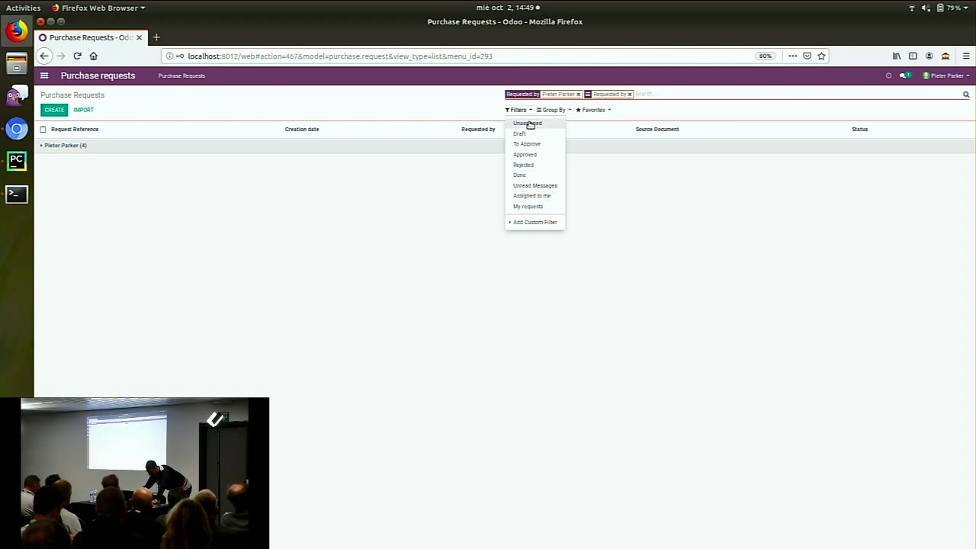
{"action": "left_click", "coordinate": [438, 115]}
{"action": "left_click", "coordinate": [182, 76]}
{"action": "left_click", "coordinate": [185, 101]}
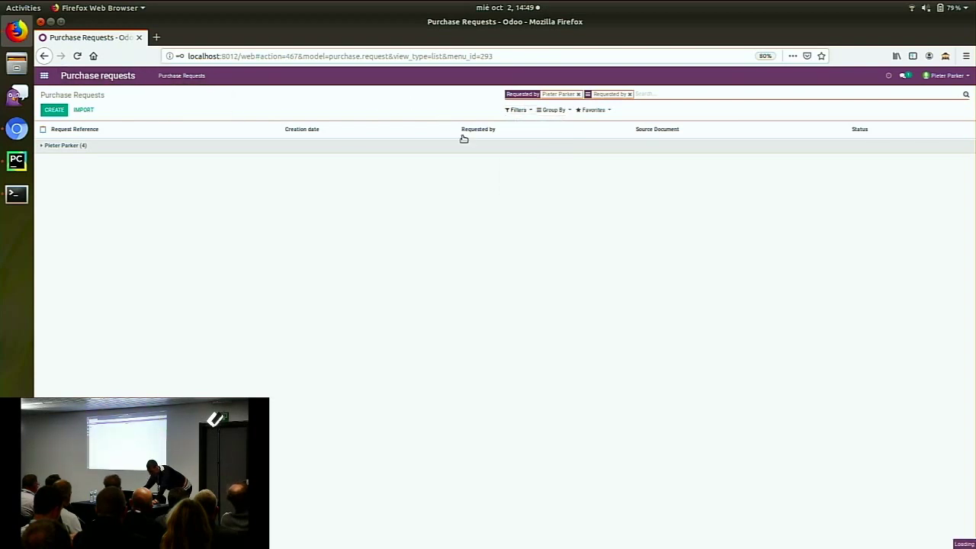
Filter lines by Pending Qty to Receive and inspect the remaining PR00015 RAS line
{"action": "left_click", "coordinate": [517, 110]}
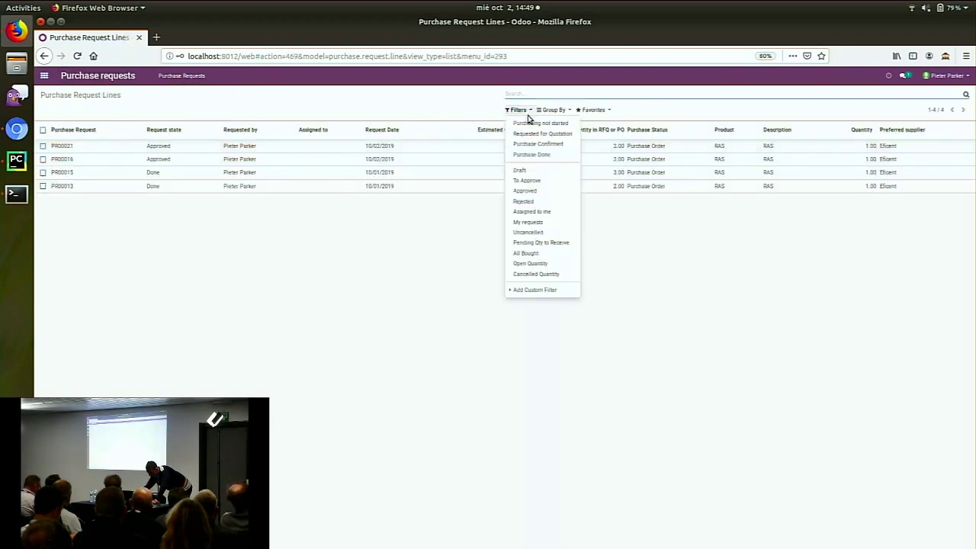
{"action": "left_click", "coordinate": [564, 244]}
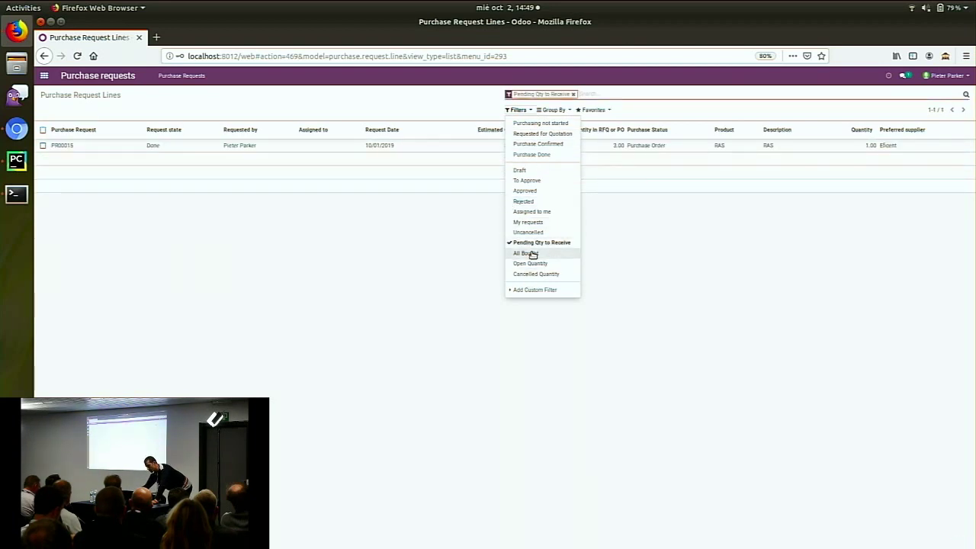
{"action": "left_click", "coordinate": [470, 250]}
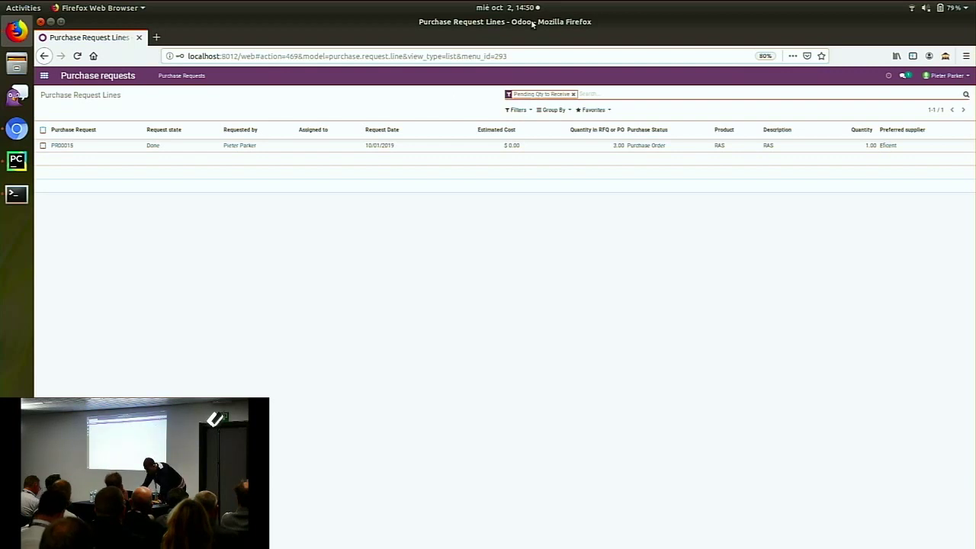
{"action": "left_click", "coordinate": [458, 147]}
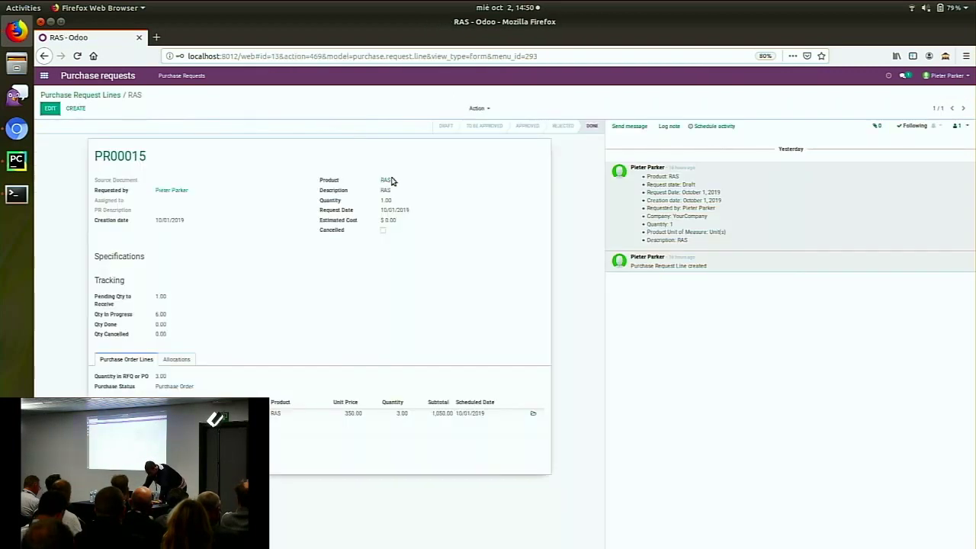
{"action": "left_click", "coordinate": [88, 94]}
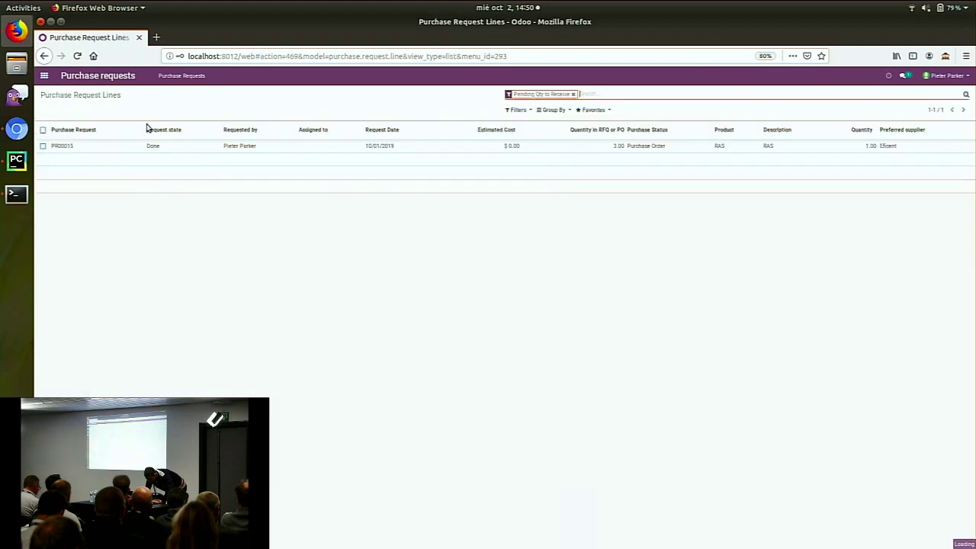
Remove the Pending Qty to Receive filter and open the PR00021 request line
{"action": "left_click", "coordinate": [574, 95]}
{"action": "left_click", "coordinate": [158, 147]}
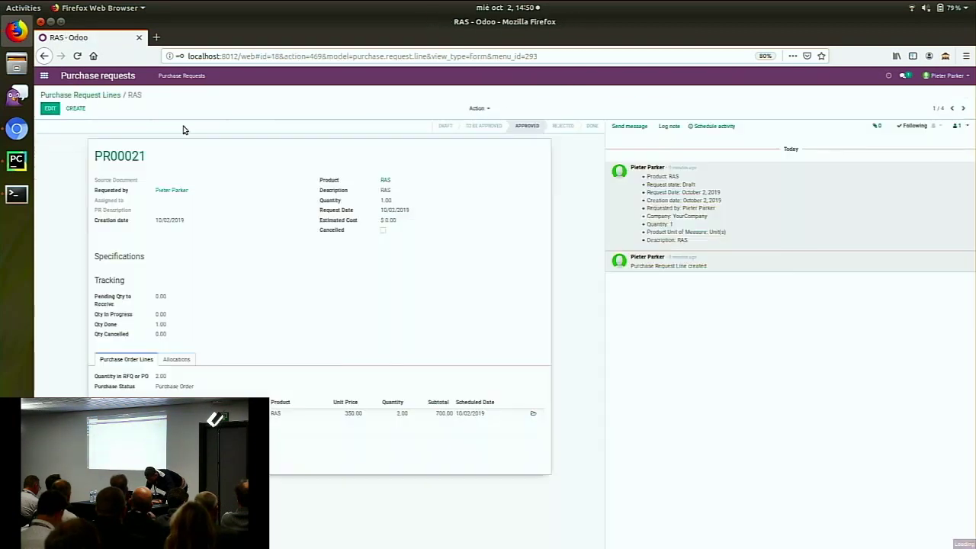
{"action": "left_click", "coordinate": [181, 76]}
{"action": "left_click", "coordinate": [200, 105]}
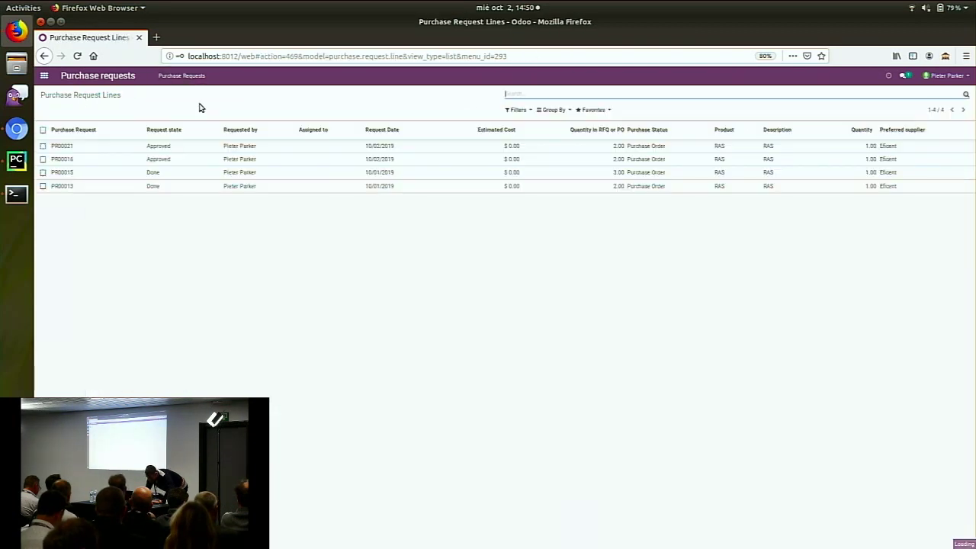
{"action": "left_click", "coordinate": [212, 147]}
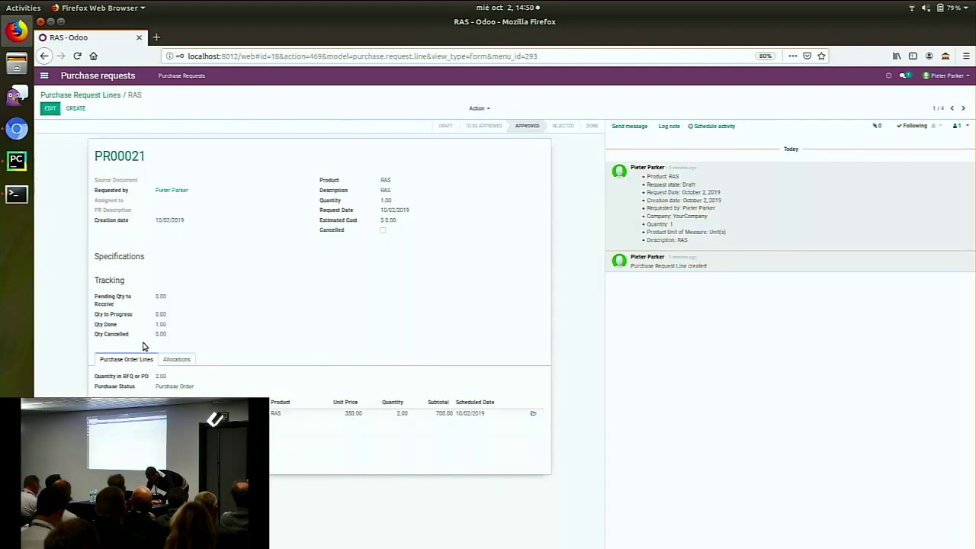
Highlight PR00021's Pending Qty to Receive and Qty In Progress tracking values
{"action": "mouse_move", "coordinate": [163, 337]}
{"action": "left_mouse_down"}
{"action": "mouse_move", "coordinate": [94, 296]}
{"action": "mouse_move", "coordinate": [93, 279]}
{"action": "mouse_move", "coordinate": [98, 299]}
{"action": "mouse_move", "coordinate": [171, 305]}
{"action": "mouse_move", "coordinate": [95, 321]}
{"action": "mouse_move", "coordinate": [171, 320]}
{"action": "left_mouse_up"}
{"action": "right_click", "coordinate": [93, 279]}
{"action": "key", "text": "Escape"}
{"action": "left_click", "coordinate": [97, 280]}
{"action": "left_click", "coordinate": [98, 299]}
{"action": "left_click", "coordinate": [181, 323]}
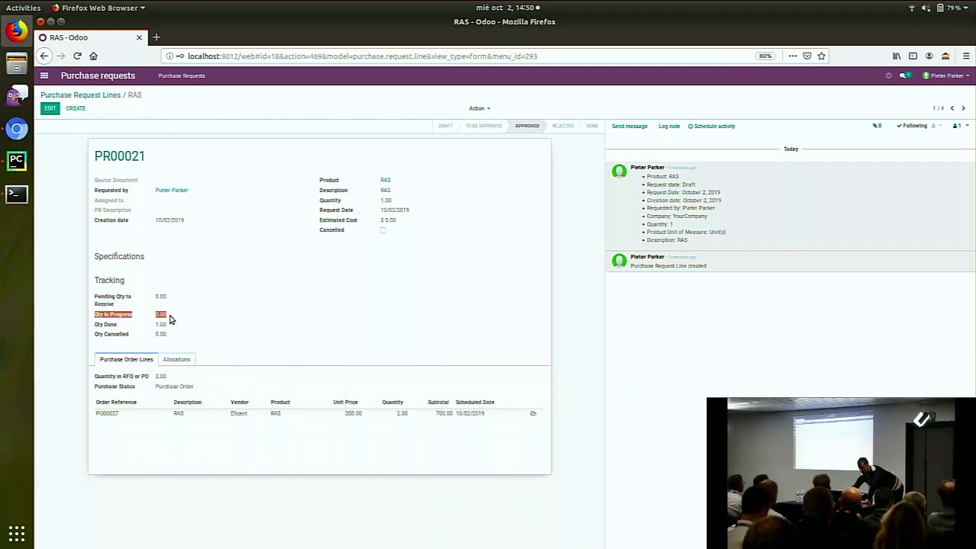
{"action": "left_click", "coordinate": [165, 335]}
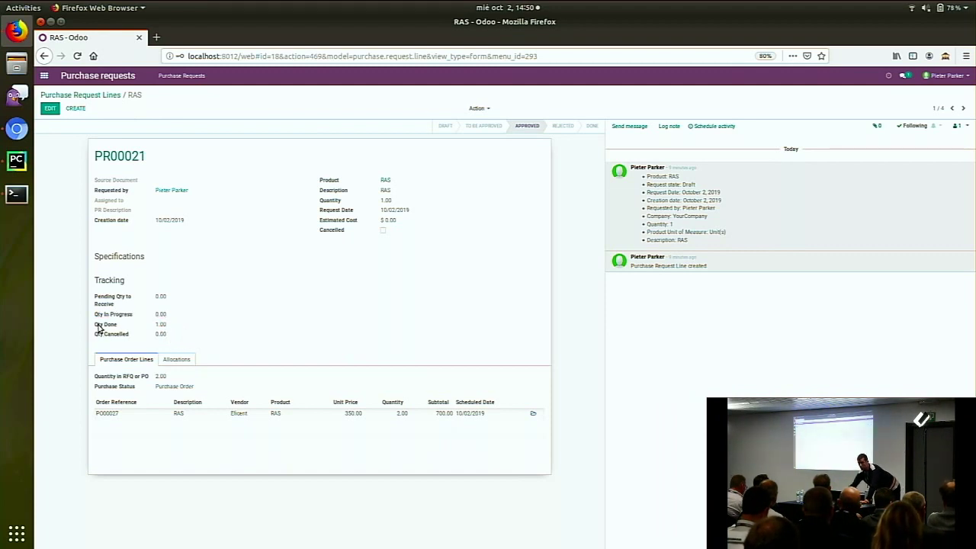
Highlight the Qty Done, Qty Cancelled rows and Tracking heading, then return to the lines list
{"action": "mouse_move", "coordinate": [98, 328]}
{"action": "left_mouse_down"}
{"action": "mouse_move", "coordinate": [164, 335]}
{"action": "mouse_move", "coordinate": [112, 322]}
{"action": "left_mouse_up"}
{"action": "left_click", "coordinate": [183, 335]}
{"action": "left_click", "coordinate": [94, 327]}
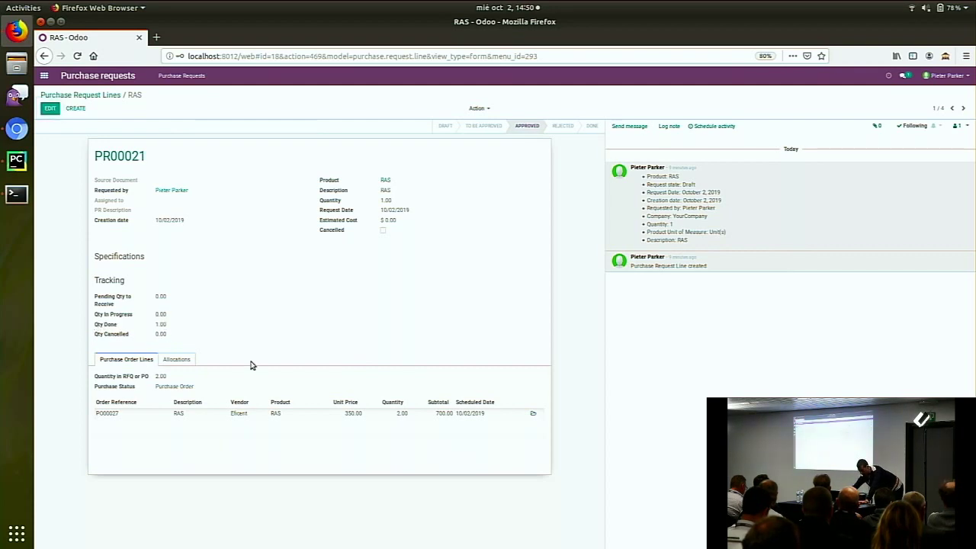
{"action": "triple_click", "coordinate": [176, 340]}
{"action": "left_click", "coordinate": [221, 347]}
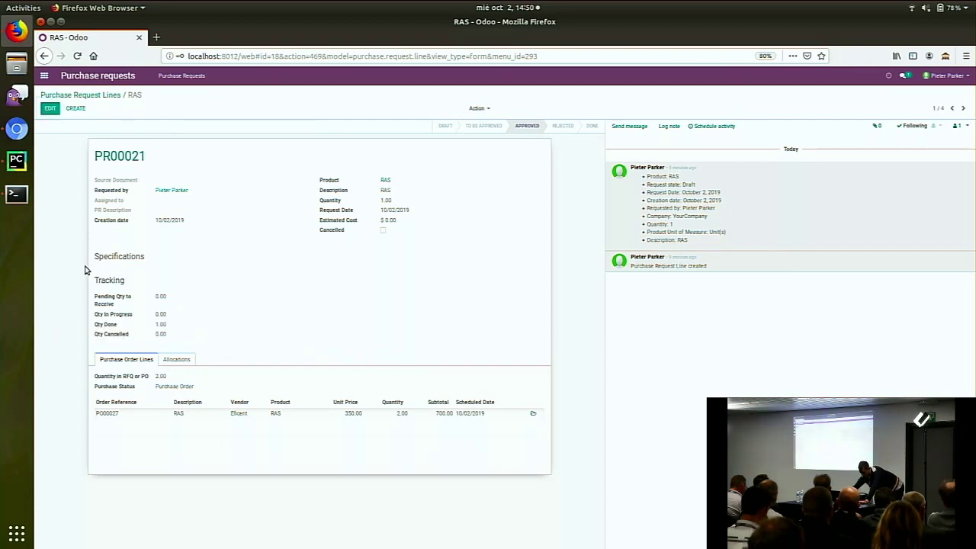
{"action": "mouse_move", "coordinate": [87, 270]}
{"action": "left_mouse_down"}
{"action": "mouse_move", "coordinate": [172, 325]}
{"action": "mouse_move", "coordinate": [120, 279]}
{"action": "mouse_move", "coordinate": [95, 286]}
{"action": "left_mouse_up"}
{"action": "left_click", "coordinate": [183, 342]}
{"action": "left_click", "coordinate": [170, 277]}
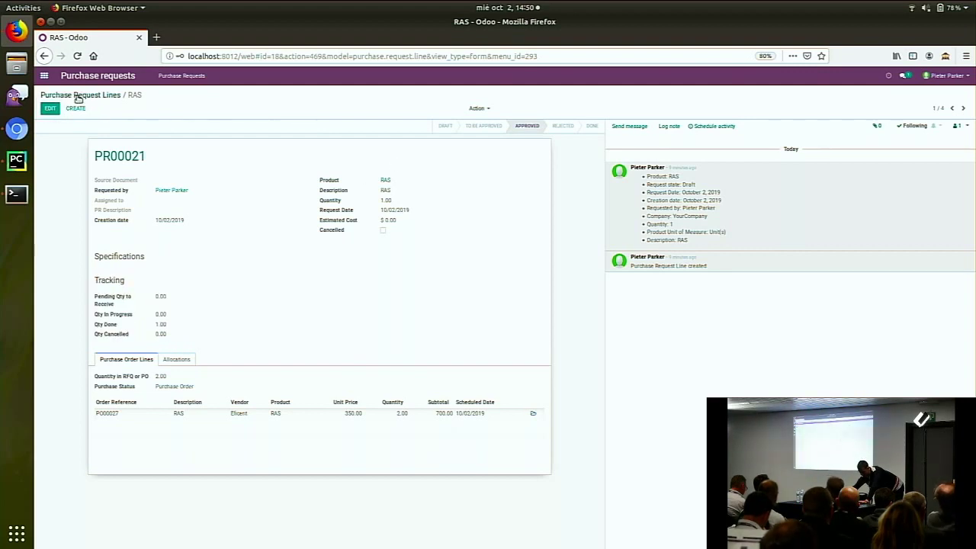
{"action": "left_click", "coordinate": [77, 95]}
Reload the Purchase Request Lines list from the Purchase Requests navigation
{"action": "left_click", "coordinate": [519, 110]}
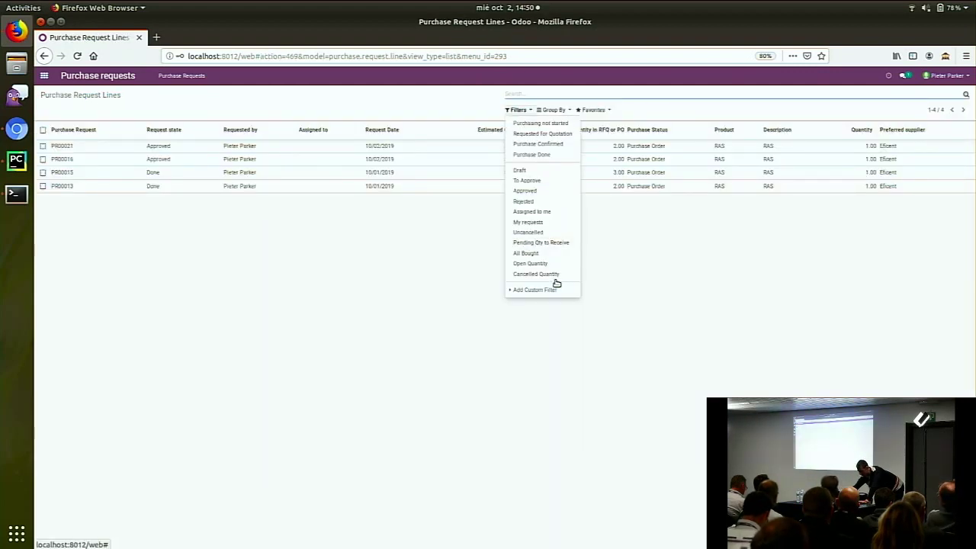
{"action": "left_click", "coordinate": [515, 111]}
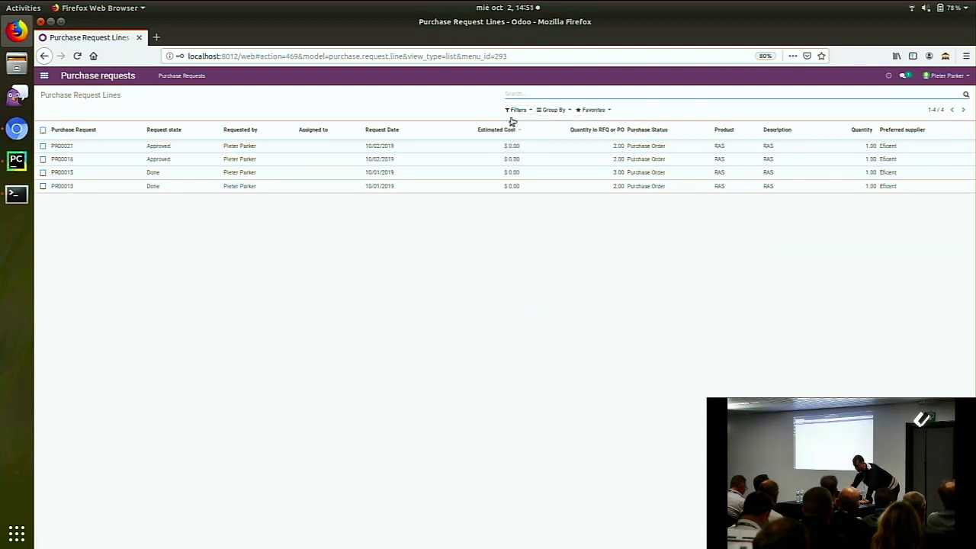
{"action": "left_click", "coordinate": [516, 110]}
{"action": "left_click", "coordinate": [168, 77]}
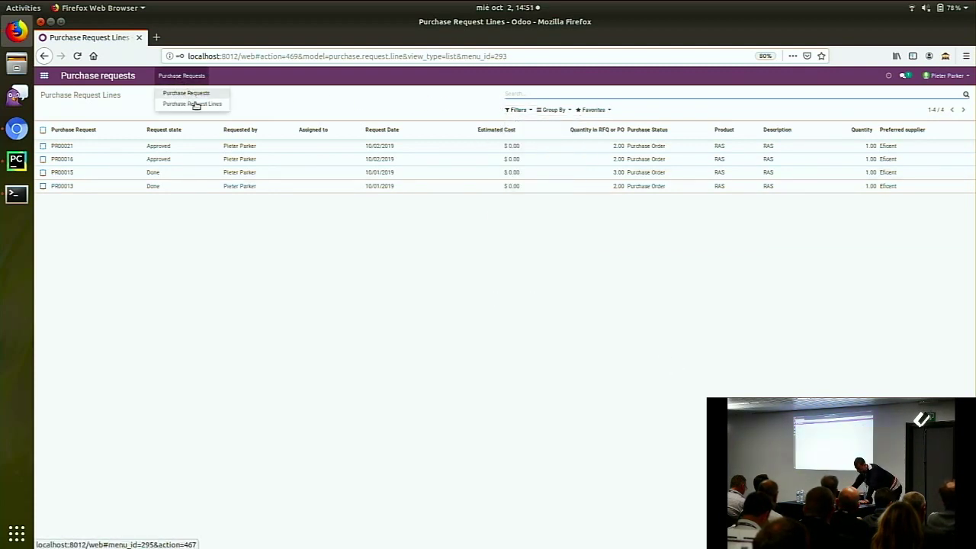
{"action": "left_click", "coordinate": [192, 102]}
{"action": "left_click", "coordinate": [170, 74]}
{"action": "left_click", "coordinate": [196, 105]}
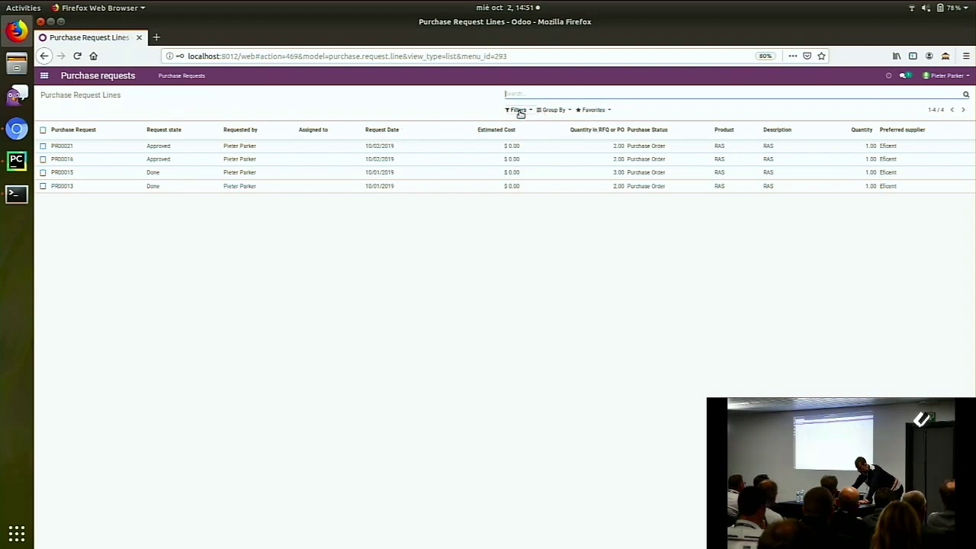
{"action": "left_click", "coordinate": [183, 76]}
{"action": "left_click", "coordinate": [192, 102]}
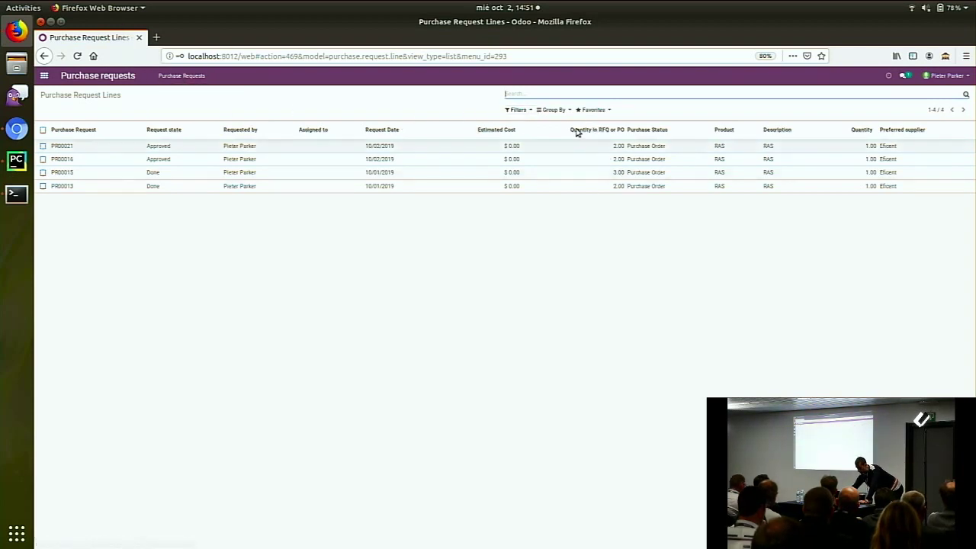
Try the Purchasing not started filter, then filter by Pending Qty to Receive and open PR00015
{"action": "left_click", "coordinate": [524, 111]}
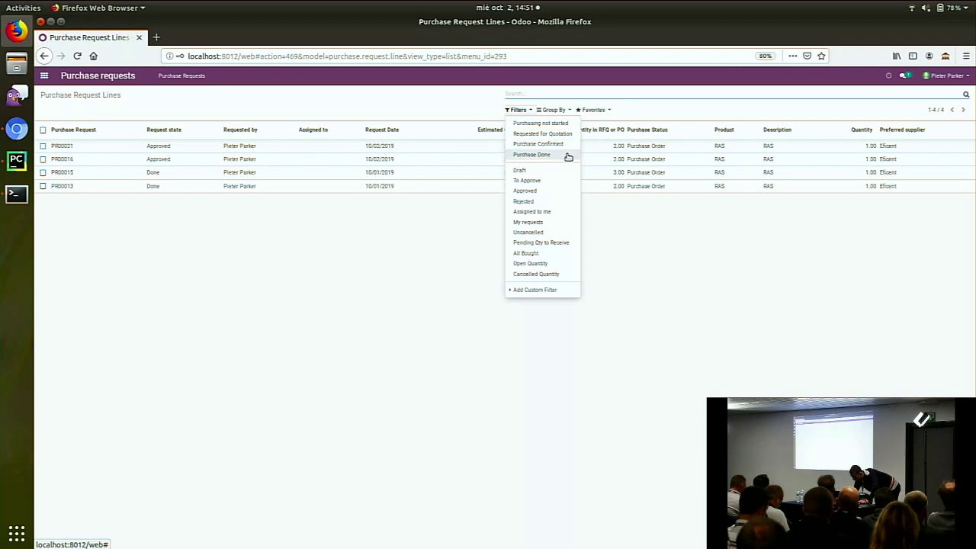
{"action": "left_click", "coordinate": [556, 123]}
{"action": "left_click", "coordinate": [477, 127]}
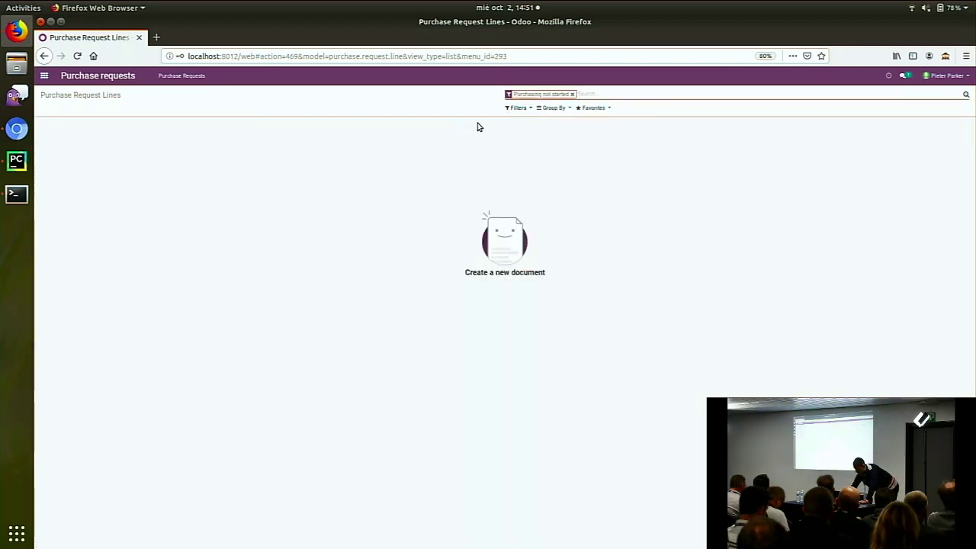
{"action": "left_click", "coordinate": [572, 94]}
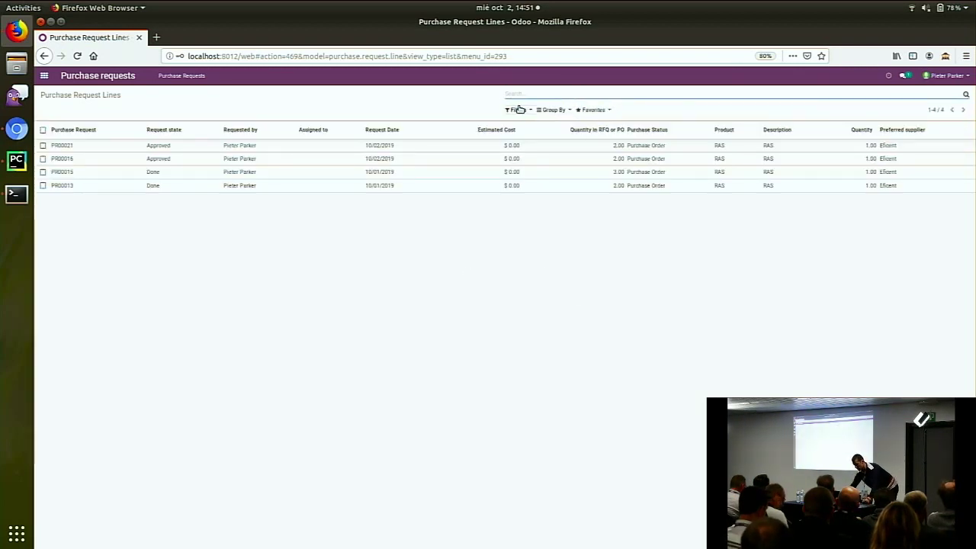
{"action": "left_click", "coordinate": [519, 110]}
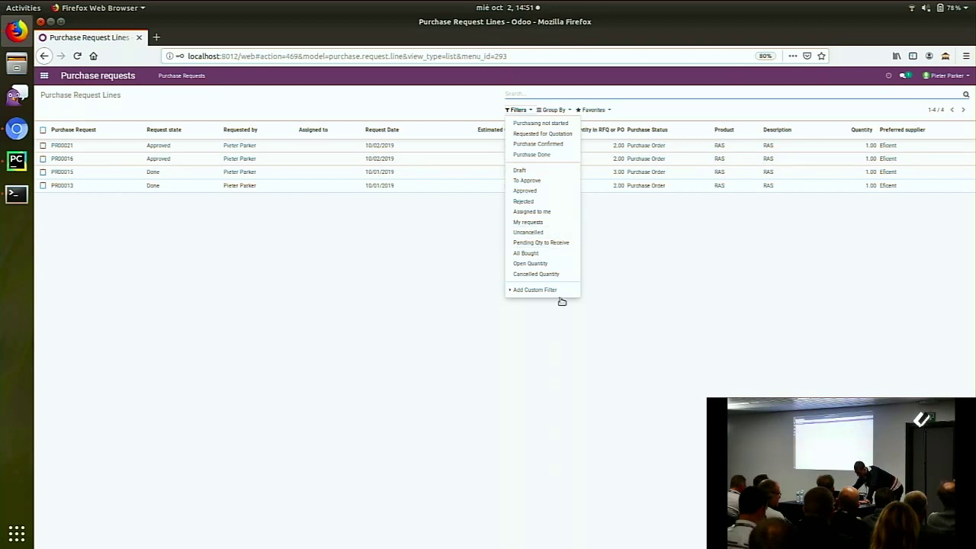
{"action": "left_click", "coordinate": [564, 243]}
{"action": "left_click", "coordinate": [436, 314]}
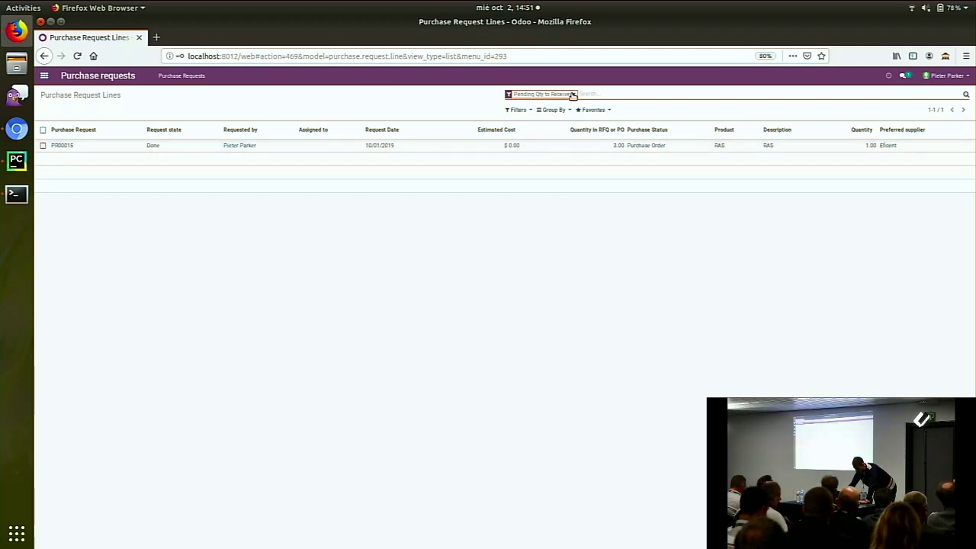
{"action": "left_click", "coordinate": [358, 146]}
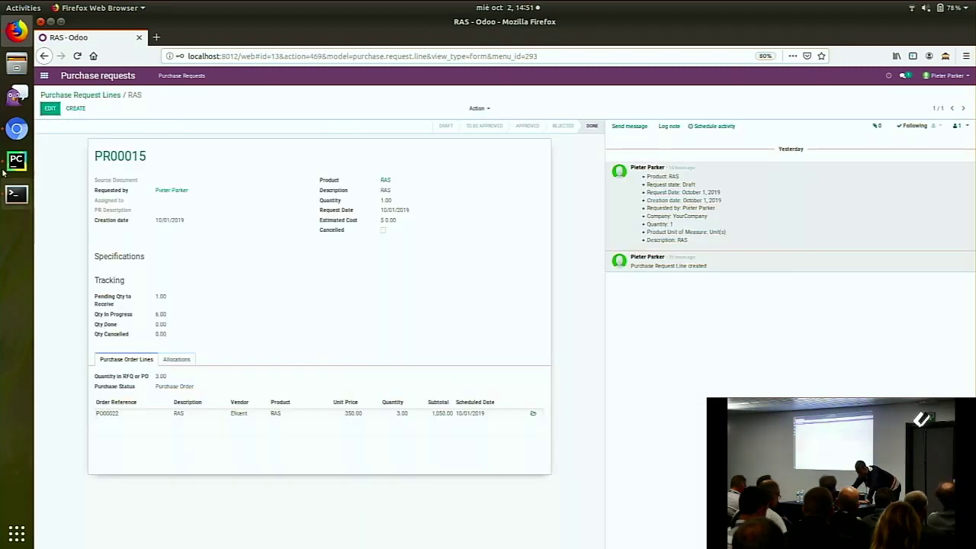
Return to the presentation slides and scroll down the filmstrip
{"action": "left_click", "coordinate": [17, 129]}
{"action": "scroll", "coordinate": [99, 305], "scroll_direction": "down", "scroll_amount": 1}
{"action": "scroll", "coordinate": [106, 297], "scroll_direction": "down", "scroll_amount": 5}
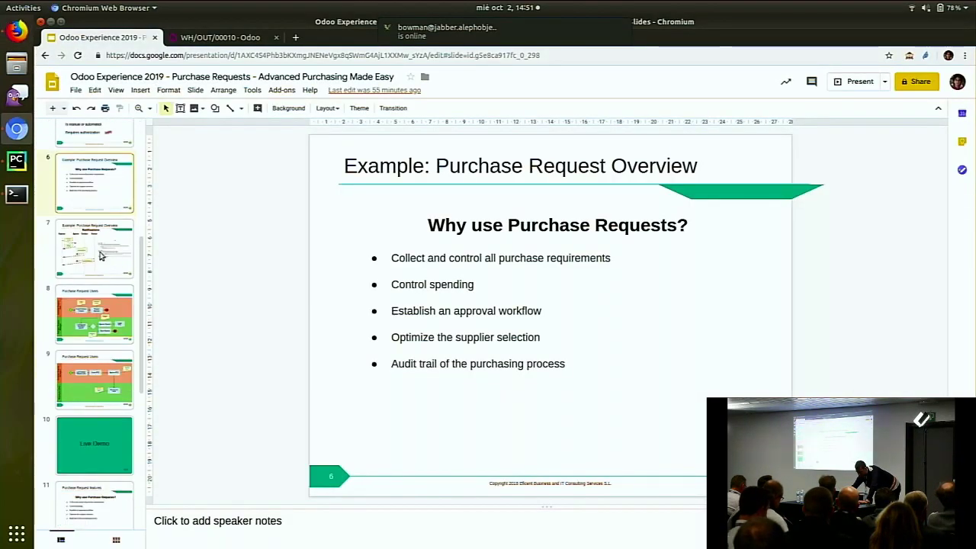
Present slides 11 and 12, then return to the WH/OUT/00010 delivery in Odoo
{"action": "left_click", "coordinate": [107, 318]}
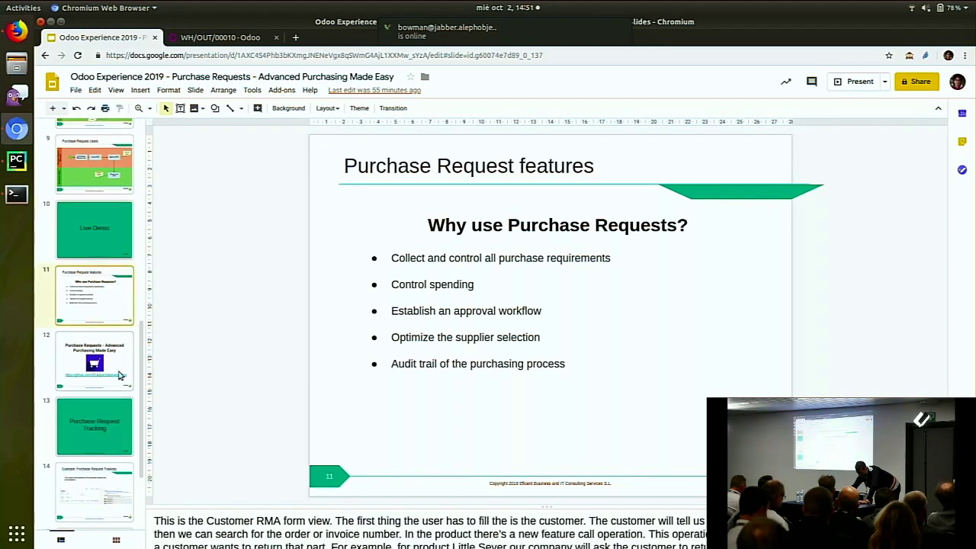
{"action": "left_click", "coordinate": [121, 373]}
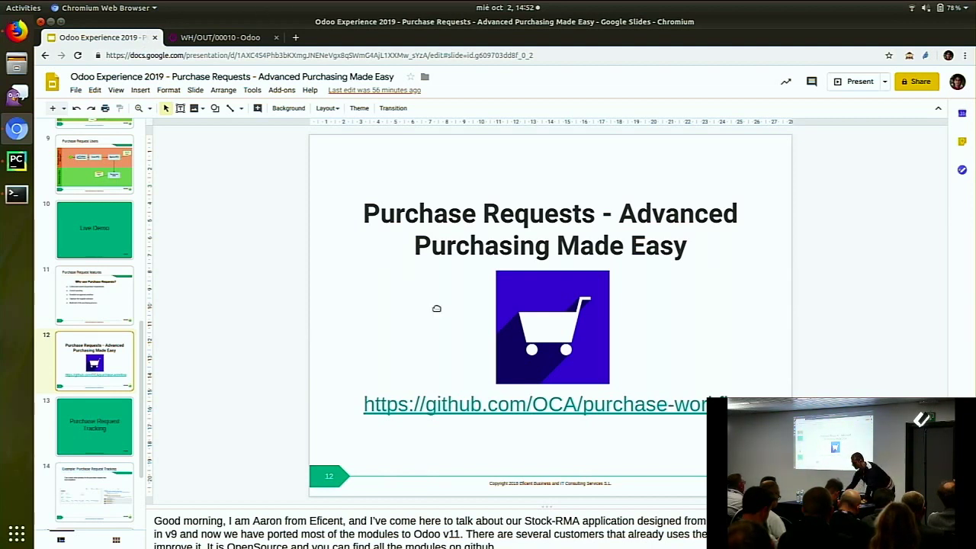
{"action": "left_click", "coordinate": [225, 38]}
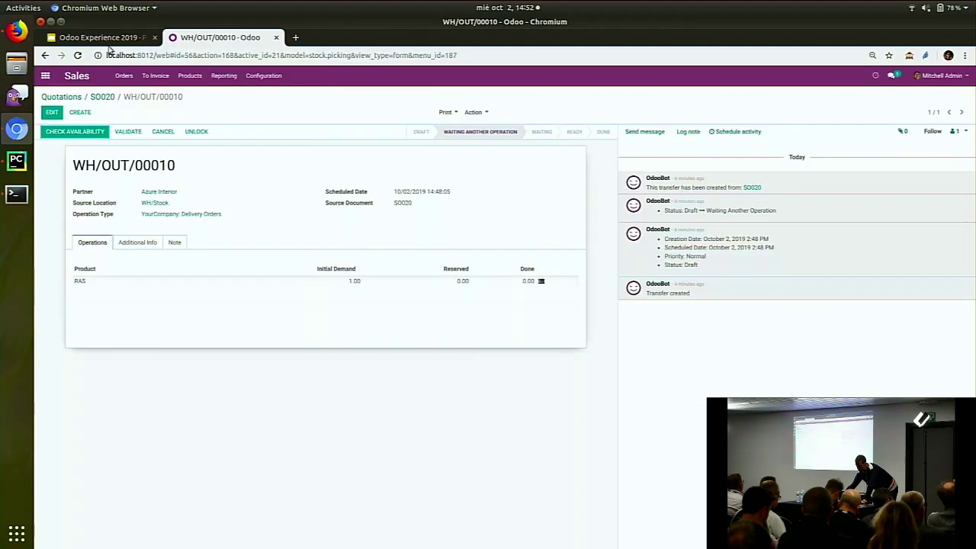
Check the purchase requests list in the other Odoo session, then return to delivery WH/OUT/00010
{"action": "left_click", "coordinate": [17, 30]}
{"action": "left_click", "coordinate": [167, 79]}
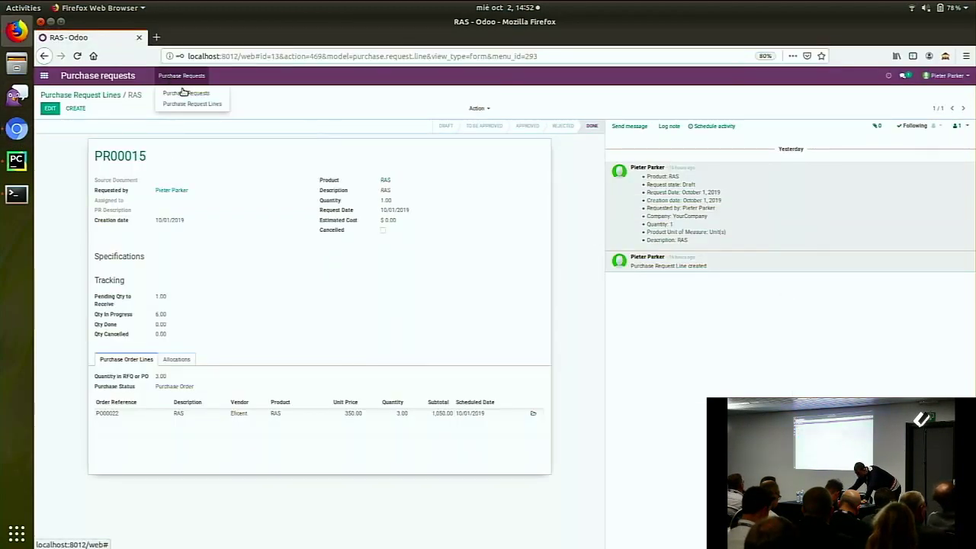
{"action": "left_click", "coordinate": [185, 93]}
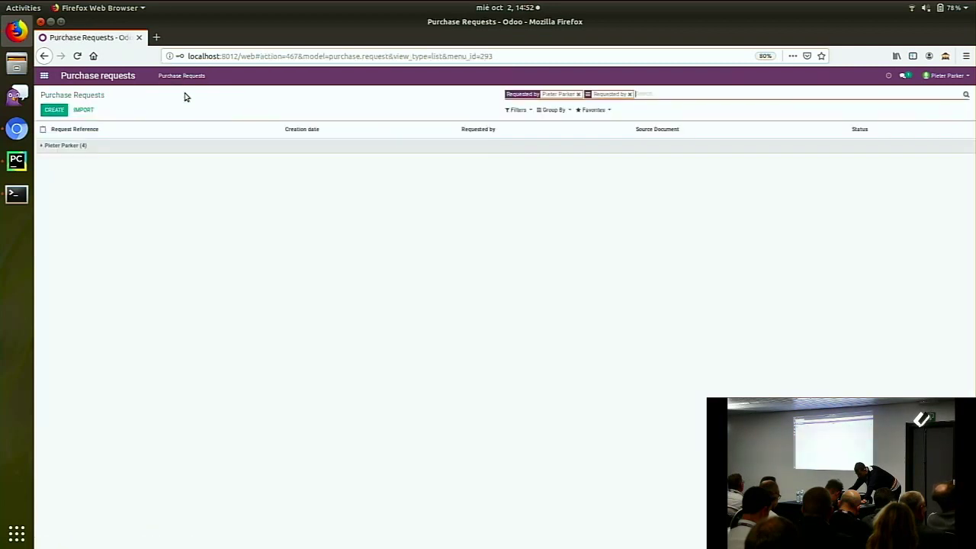
{"action": "left_click", "coordinate": [17, 128]}
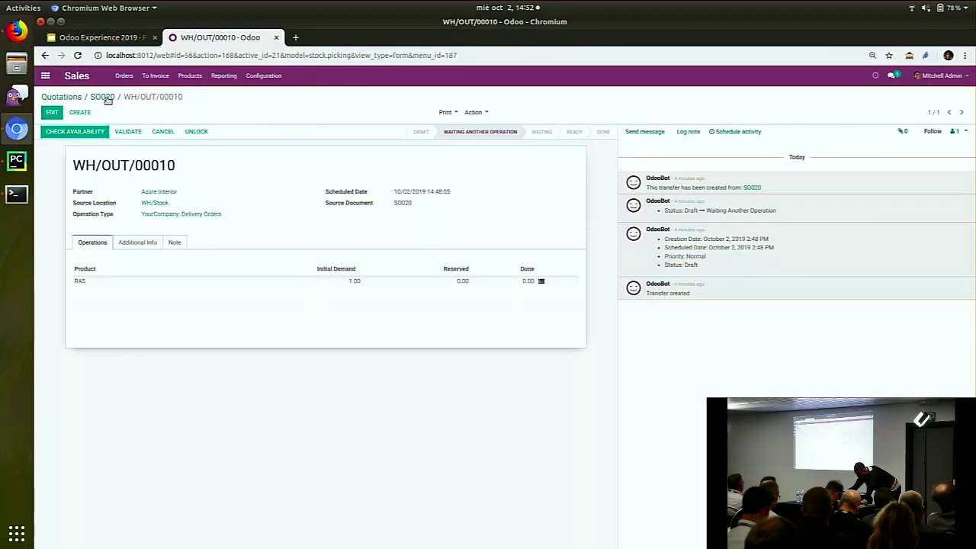
Open the Purchase requests app and remove the To approve filter to list all ten requests
{"action": "left_click", "coordinate": [45, 75]}
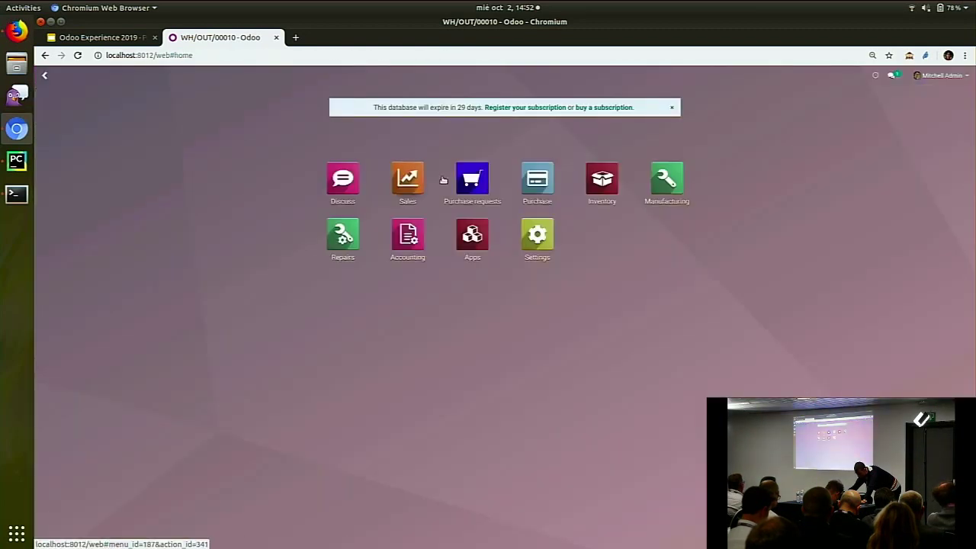
{"action": "left_click", "coordinate": [466, 181]}
{"action": "left_click", "coordinate": [200, 75]}
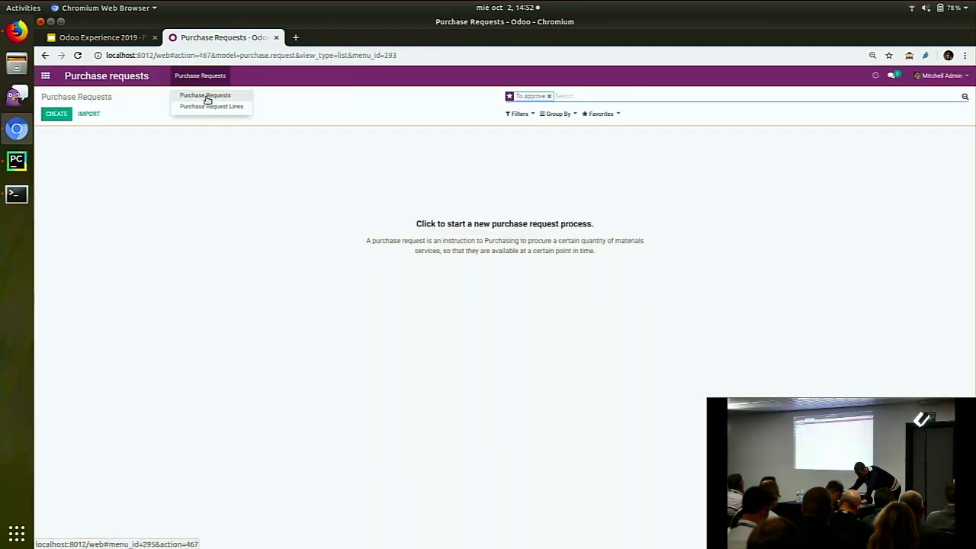
{"action": "left_click", "coordinate": [206, 100]}
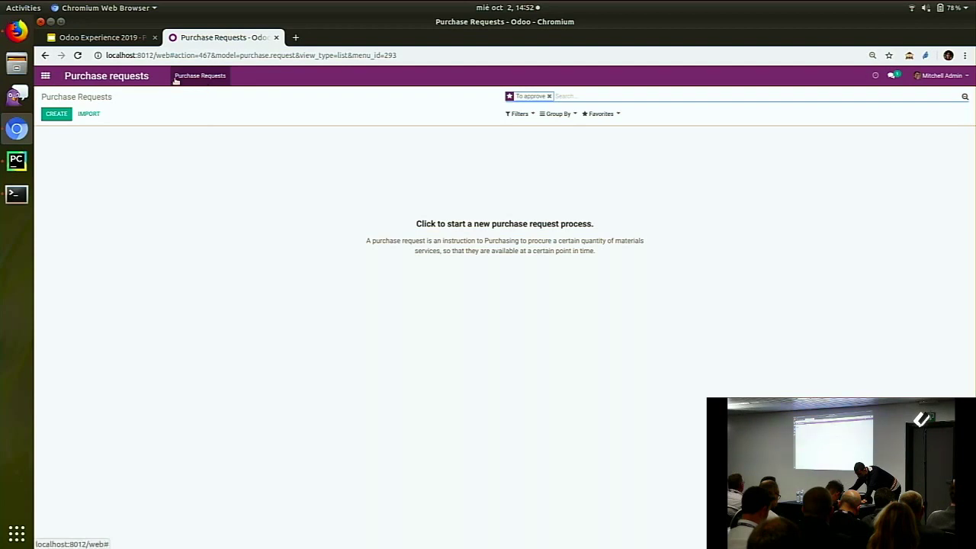
{"action": "left_click", "coordinate": [187, 75]}
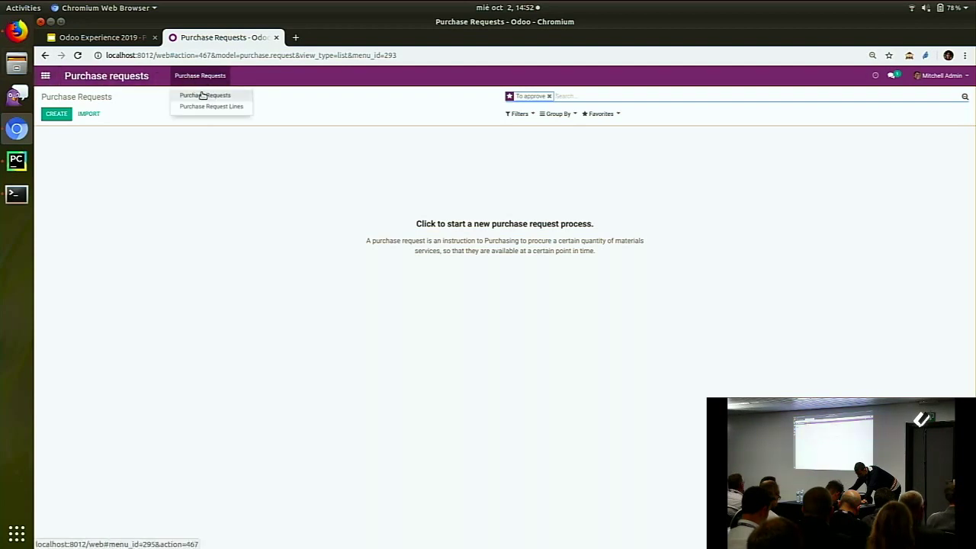
{"action": "left_click", "coordinate": [548, 97]}
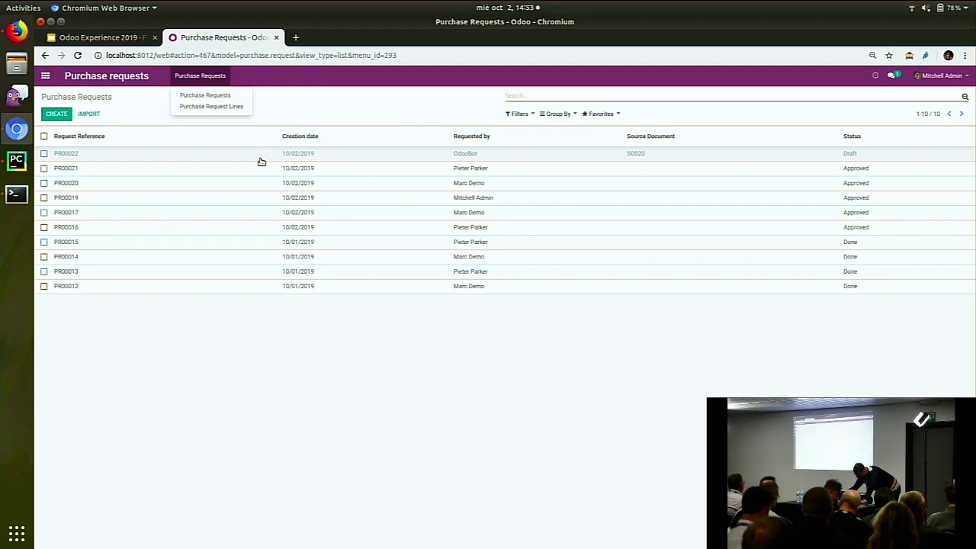
Glance at draft PR00022, then follow PR00021 to PO00027 and its receipts WH/IN/00027 and WH/IN/00028
{"action": "left_click", "coordinate": [684, 159]}
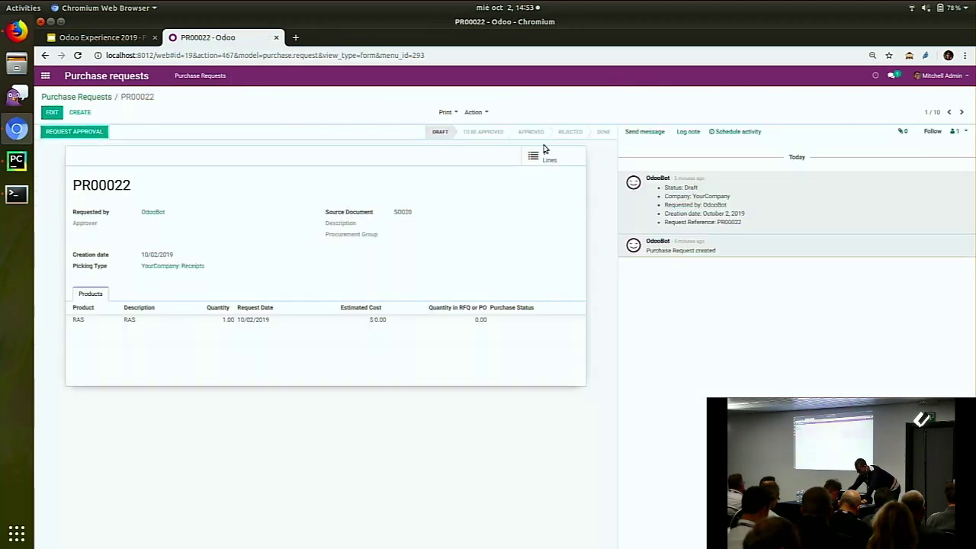
{"action": "left_click", "coordinate": [102, 98]}
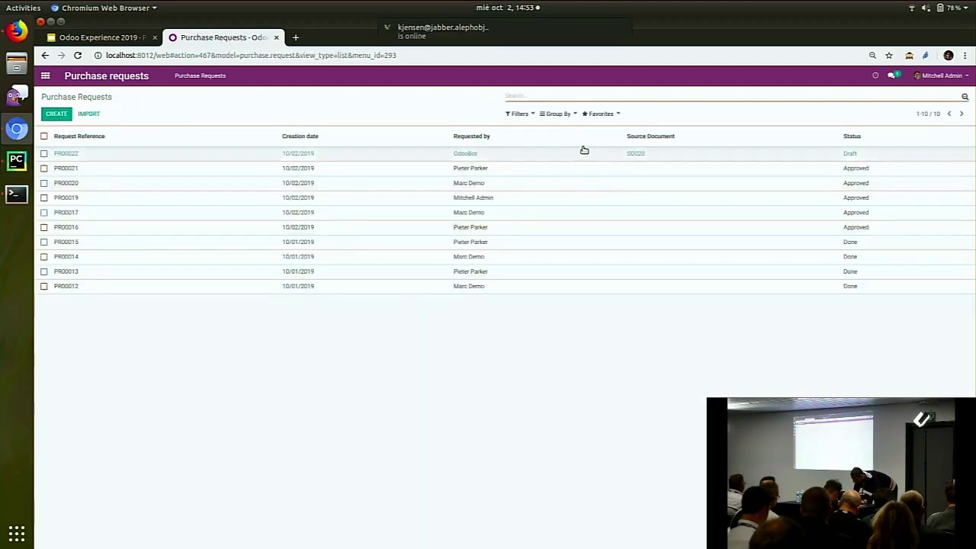
{"action": "left_click", "coordinate": [574, 172]}
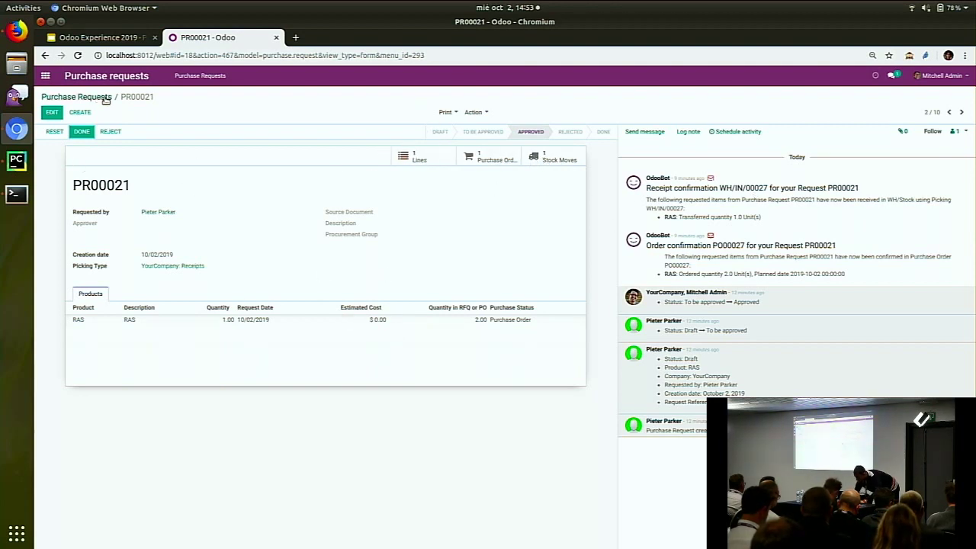
{"action": "left_click", "coordinate": [492, 160]}
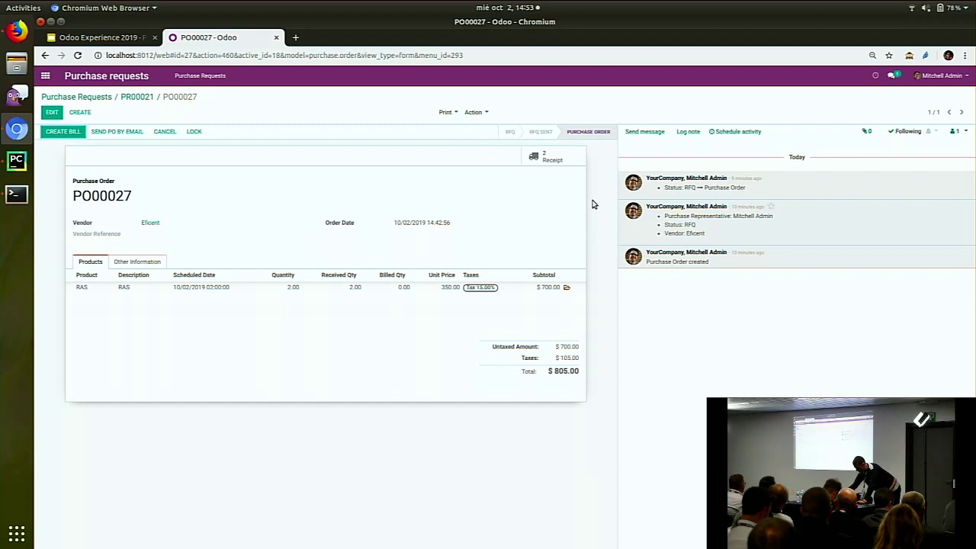
{"action": "left_click", "coordinate": [536, 156]}
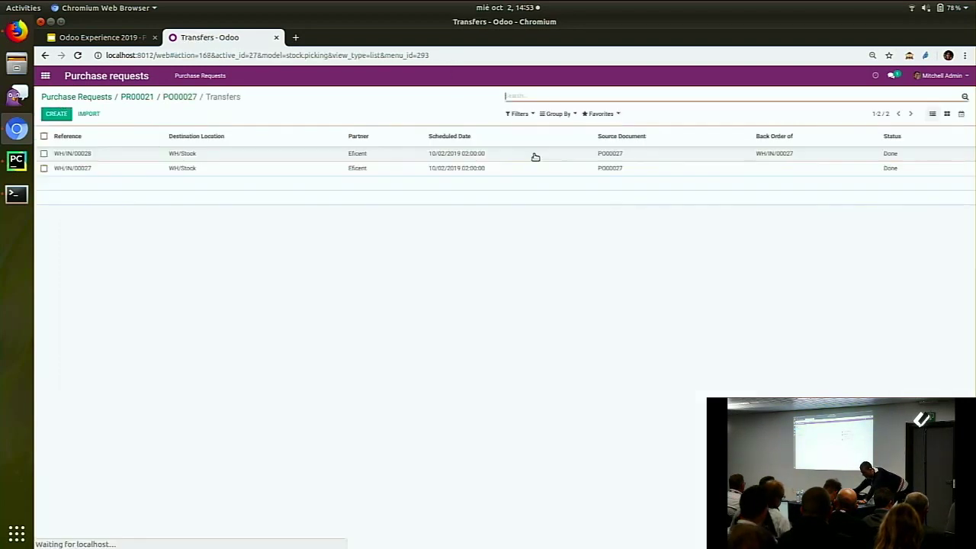
Highlight receipt WH/IN/00028's confirmation note for PR00020, then open the Purchase Request Lines list
{"action": "left_click", "coordinate": [848, 160]}
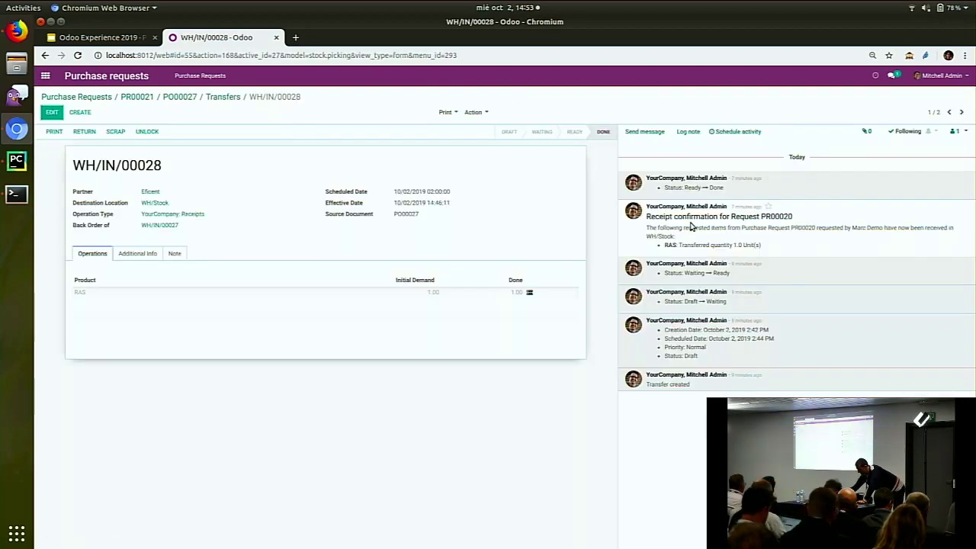
{"action": "left_click_drag", "start_coordinate": [793, 217], "coordinate": [647, 220]}
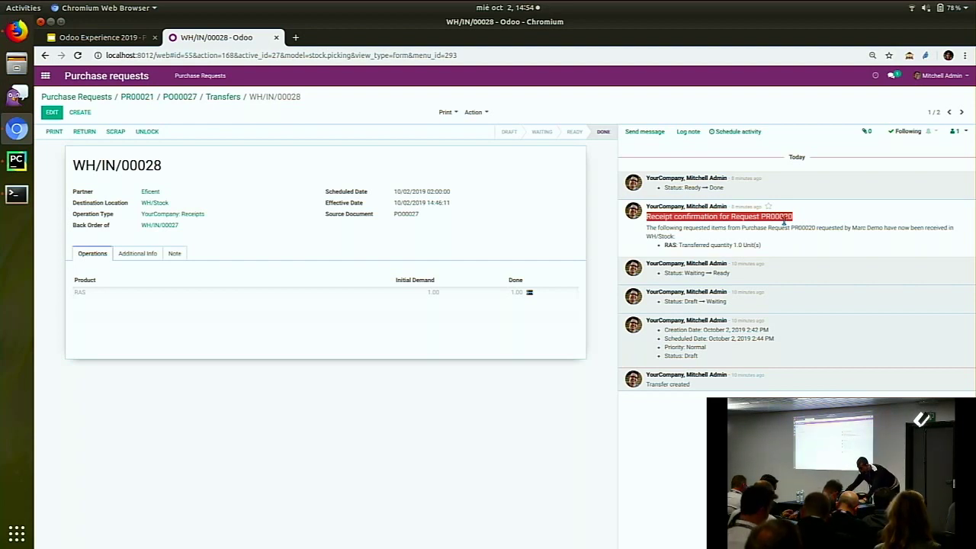
{"action": "left_click", "coordinate": [199, 75]}
{"action": "left_click", "coordinate": [205, 106]}
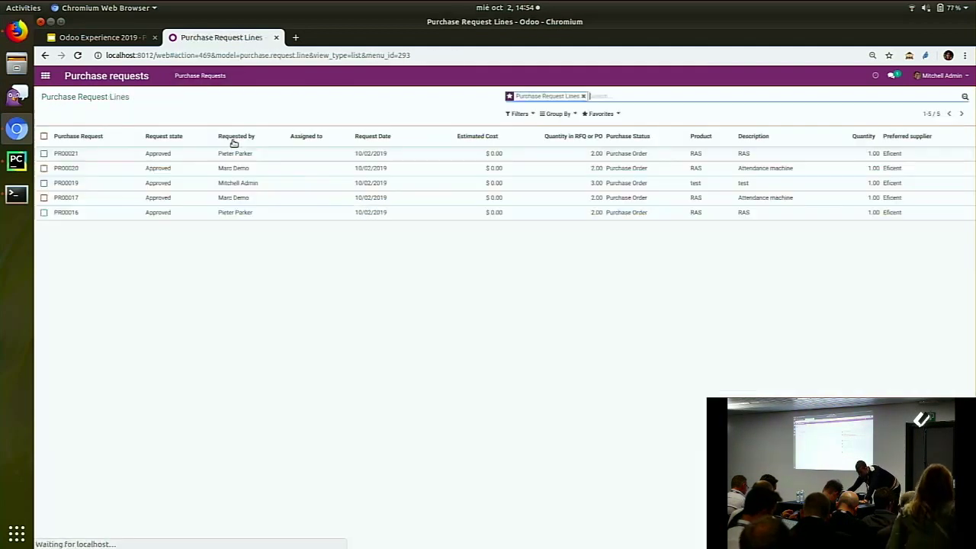
From line PR00020, list the request lines tied to PO00027's order line: PR00021 and PR00020
{"action": "left_click", "coordinate": [821, 170]}
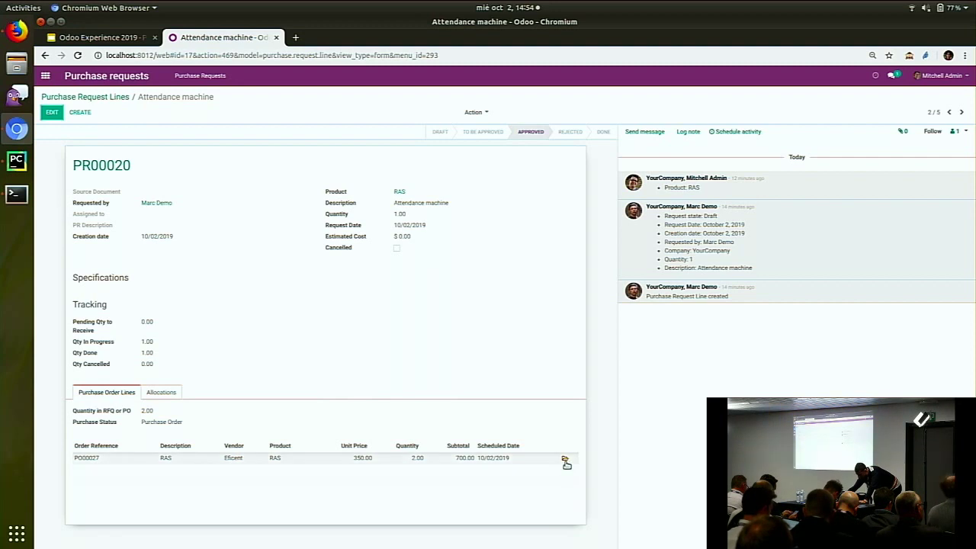
{"action": "left_click", "coordinate": [566, 463]}
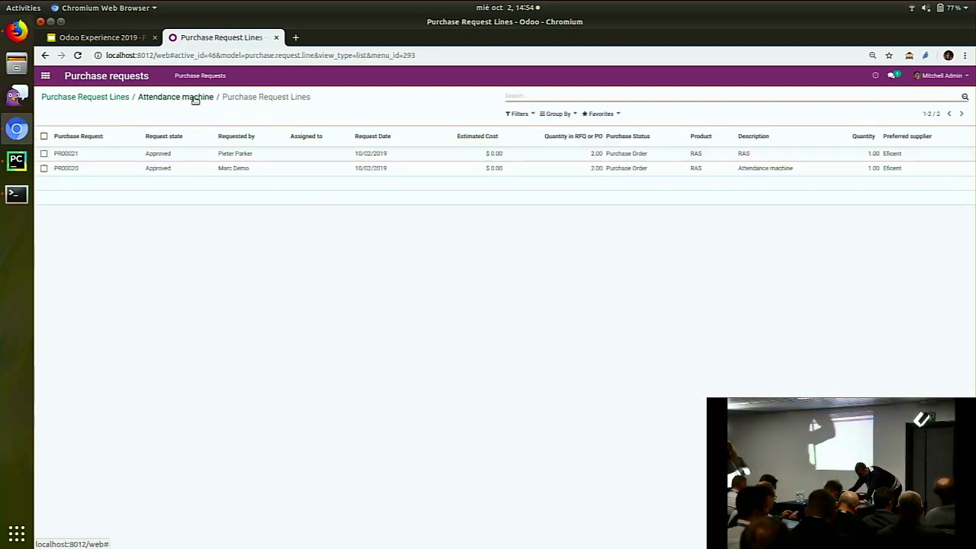
{"action": "left_click", "coordinate": [195, 97]}
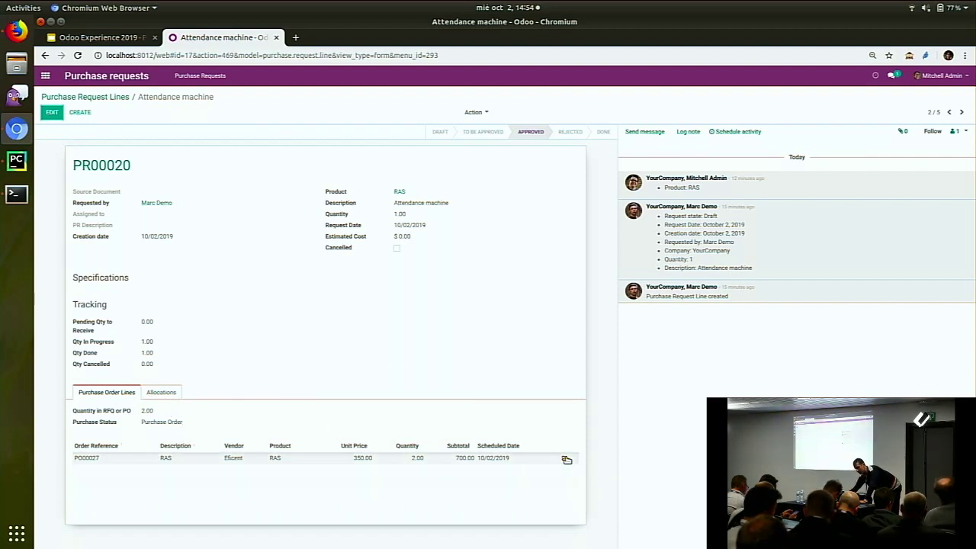
{"action": "left_click", "coordinate": [566, 459]}
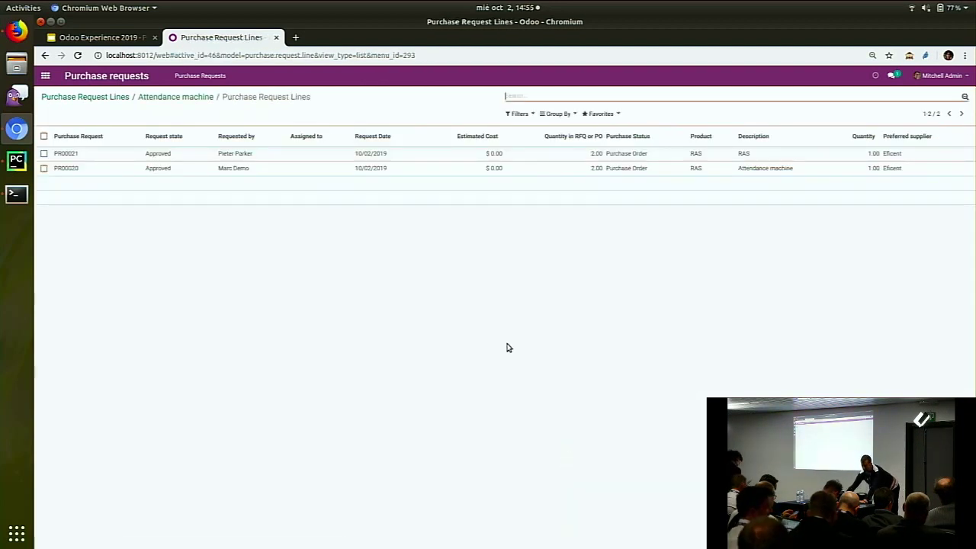